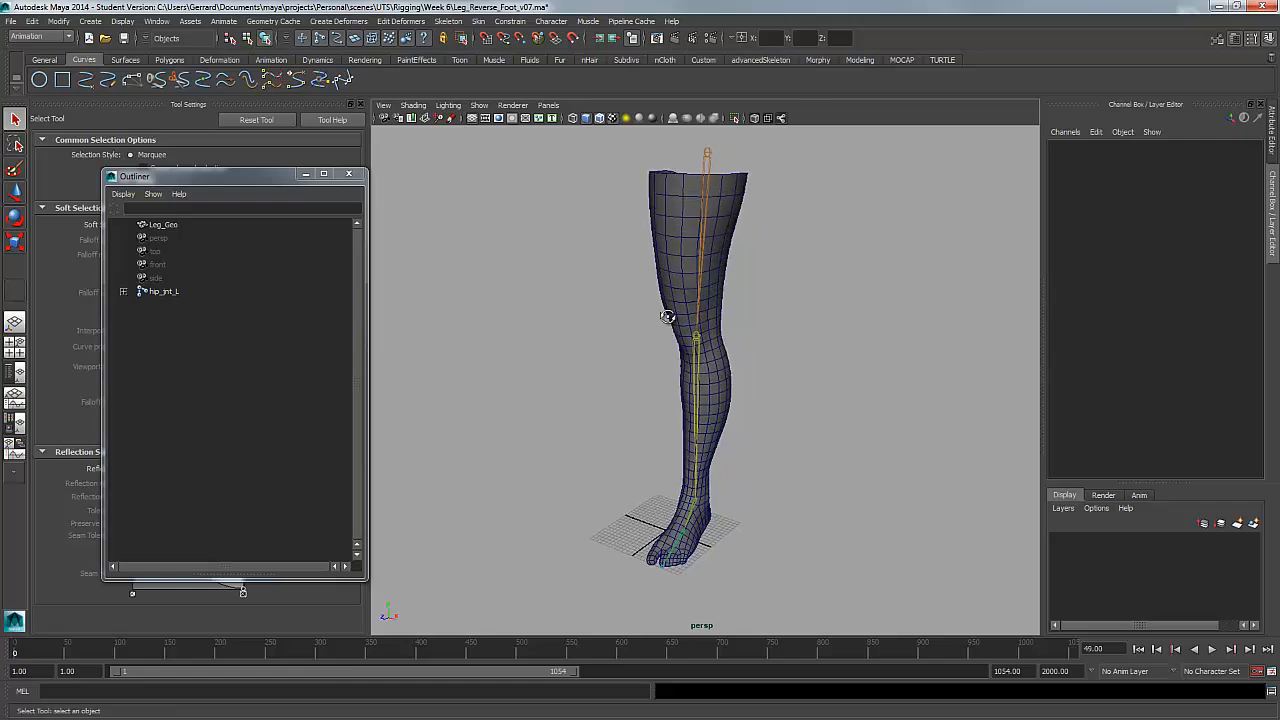
# Set up the IK Handle Tool to use the Rotate-Plane Solver as its current solver
pyautogui.keyDown('alt'); pyautogui.moveTo(643, 313); pyautogui.dragTo(685, 325, button='right'); pyautogui.keyUp('alt')
pyautogui.moveTo(249, 177); pyautogui.dragTo(274, 231)
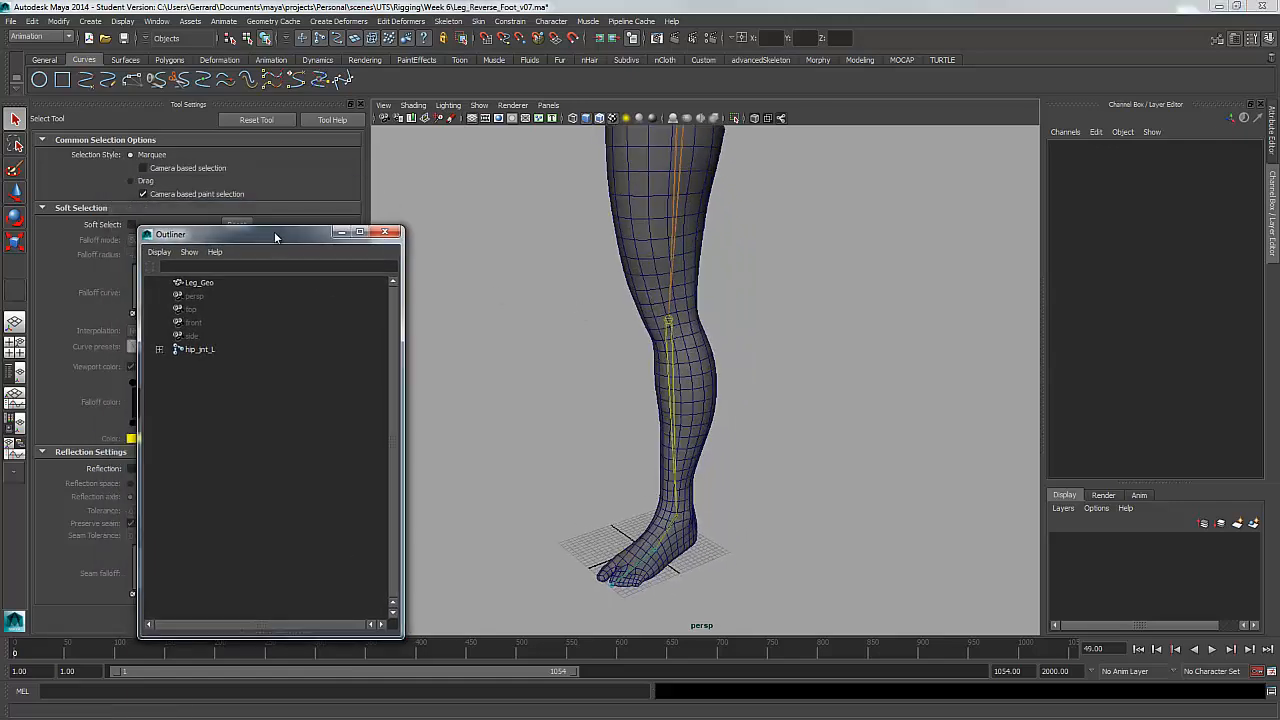
pyautogui.keyDown('alt'); pyautogui.moveTo(797, 283); pyautogui.dragTo(675, 253, button='right'); pyautogui.keyUp('alt')
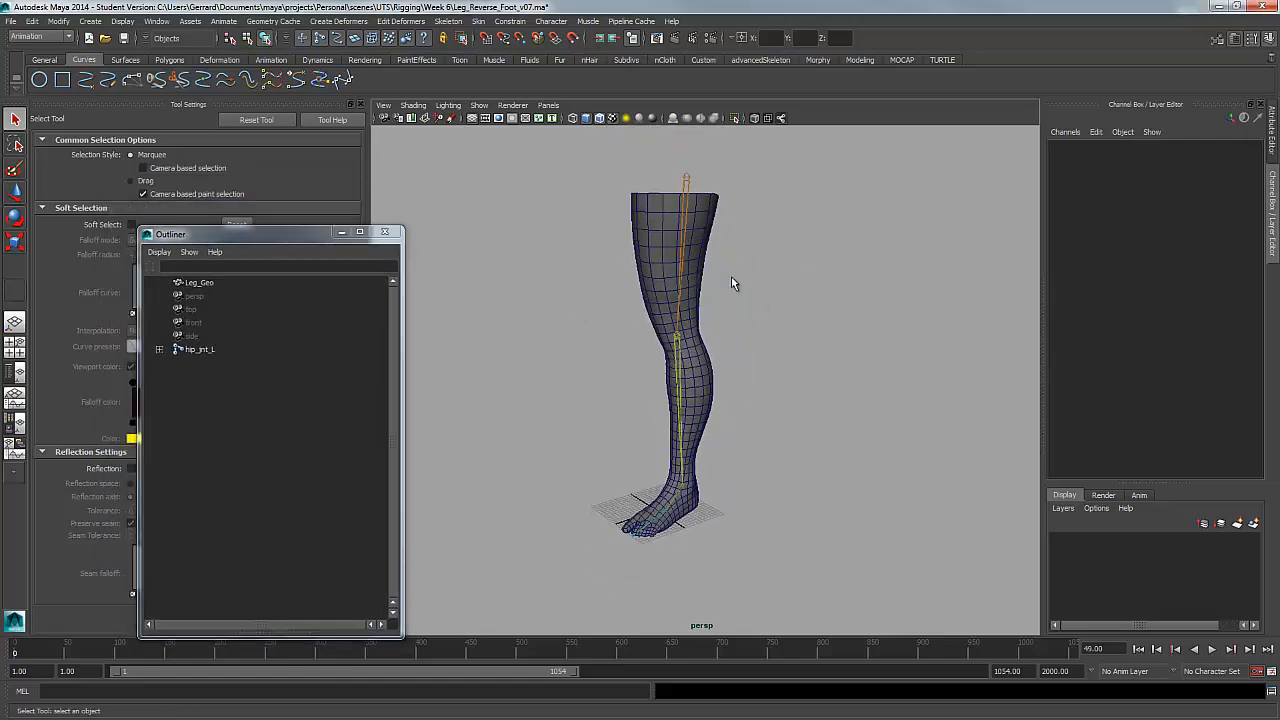
pyautogui.click(448, 21)
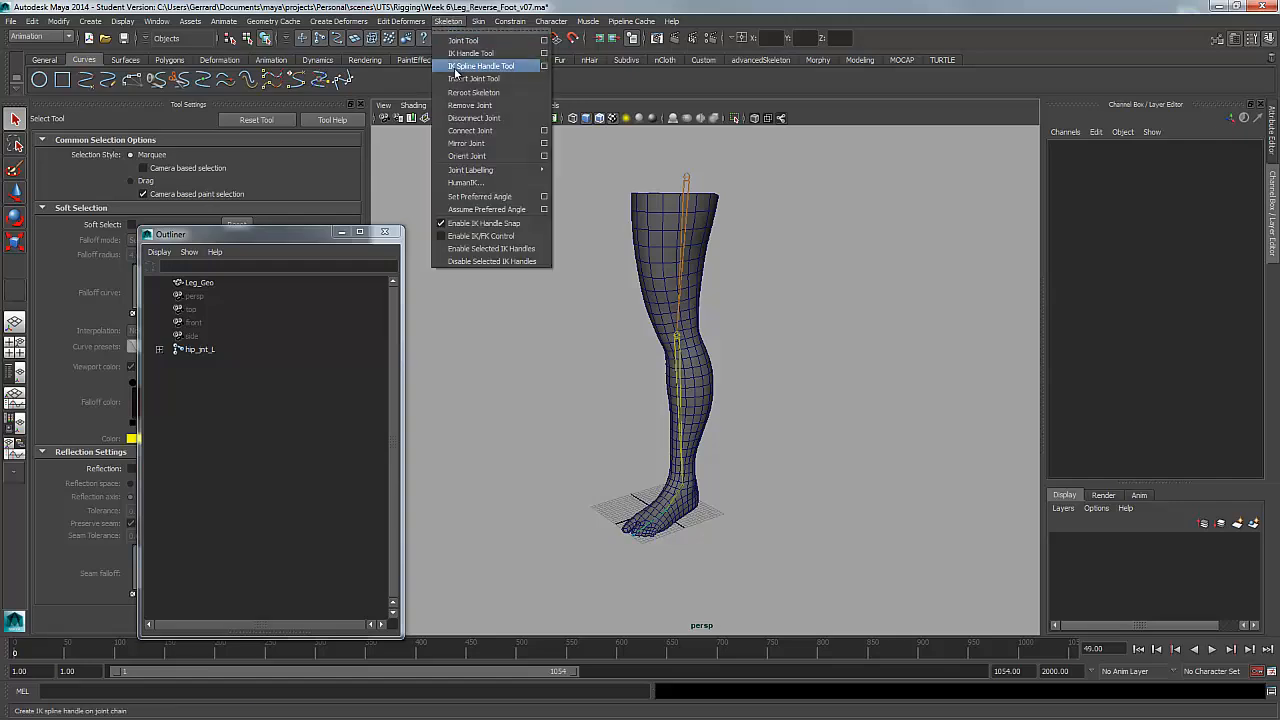
pyautogui.click(545, 54)
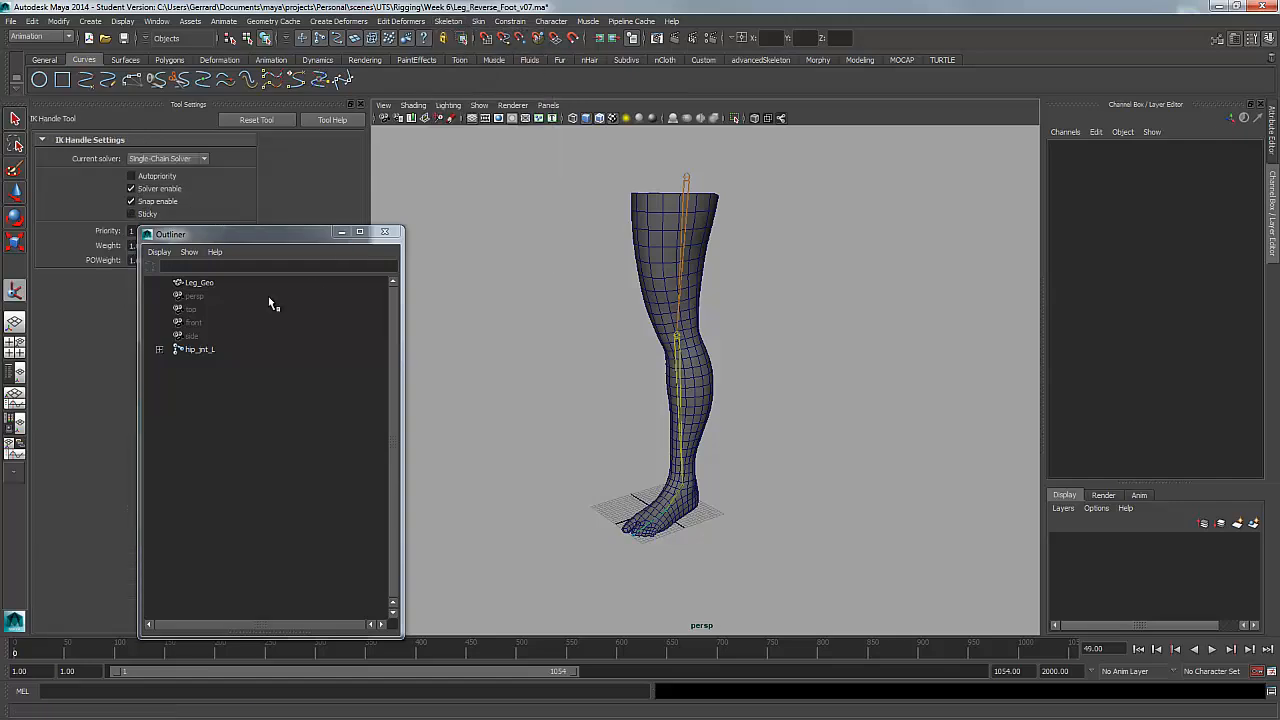
pyautogui.moveTo(259, 236); pyautogui.dragTo(312, 262)
pyautogui.click(156, 160)
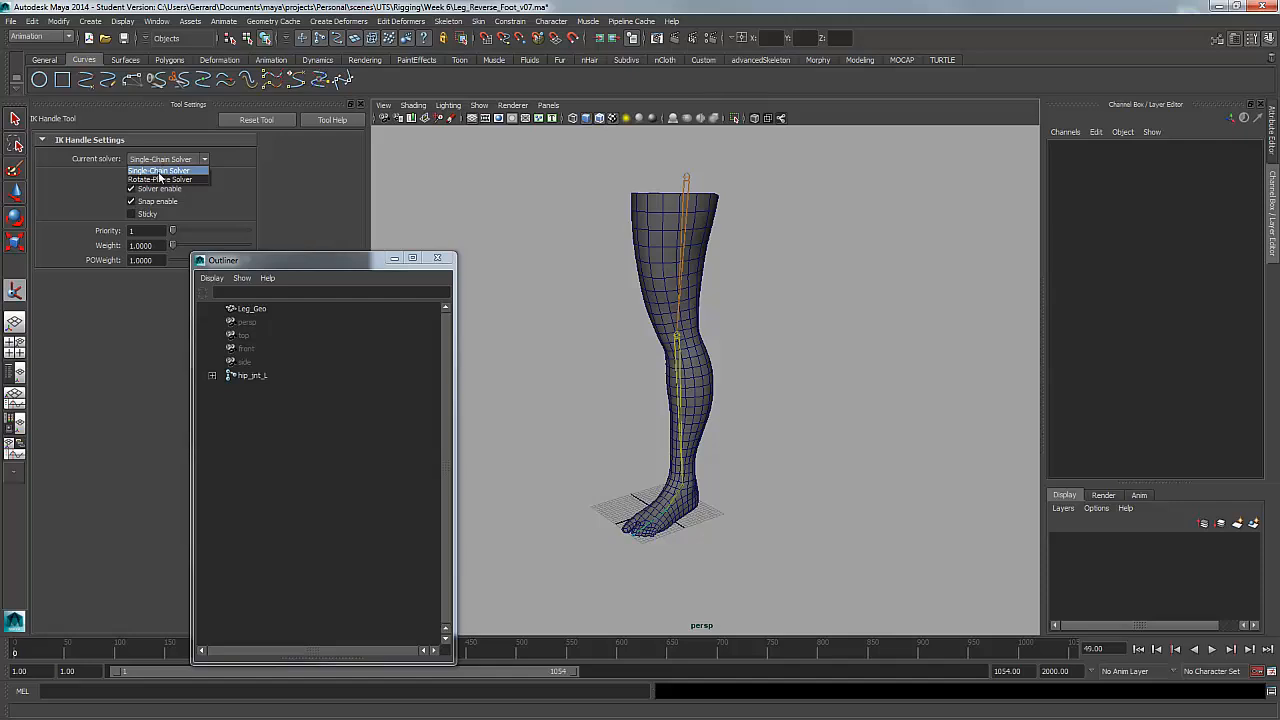
pyautogui.click(159, 179)
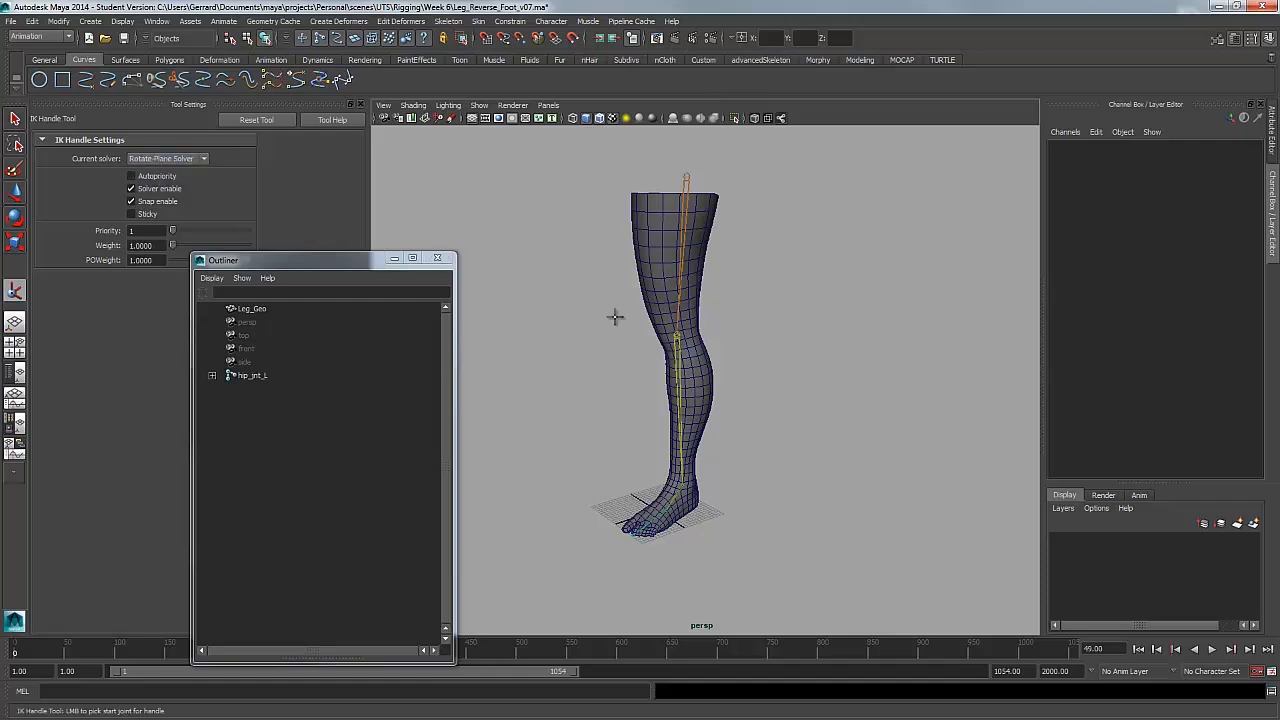
# Create an IK handle running from the hip joint to the ankle joint and try moving it
pyautogui.keyDown('alt'); pyautogui.moveTo(586, 283); pyautogui.dragTo(592, 262, button='middle'); pyautogui.keyUp('alt')
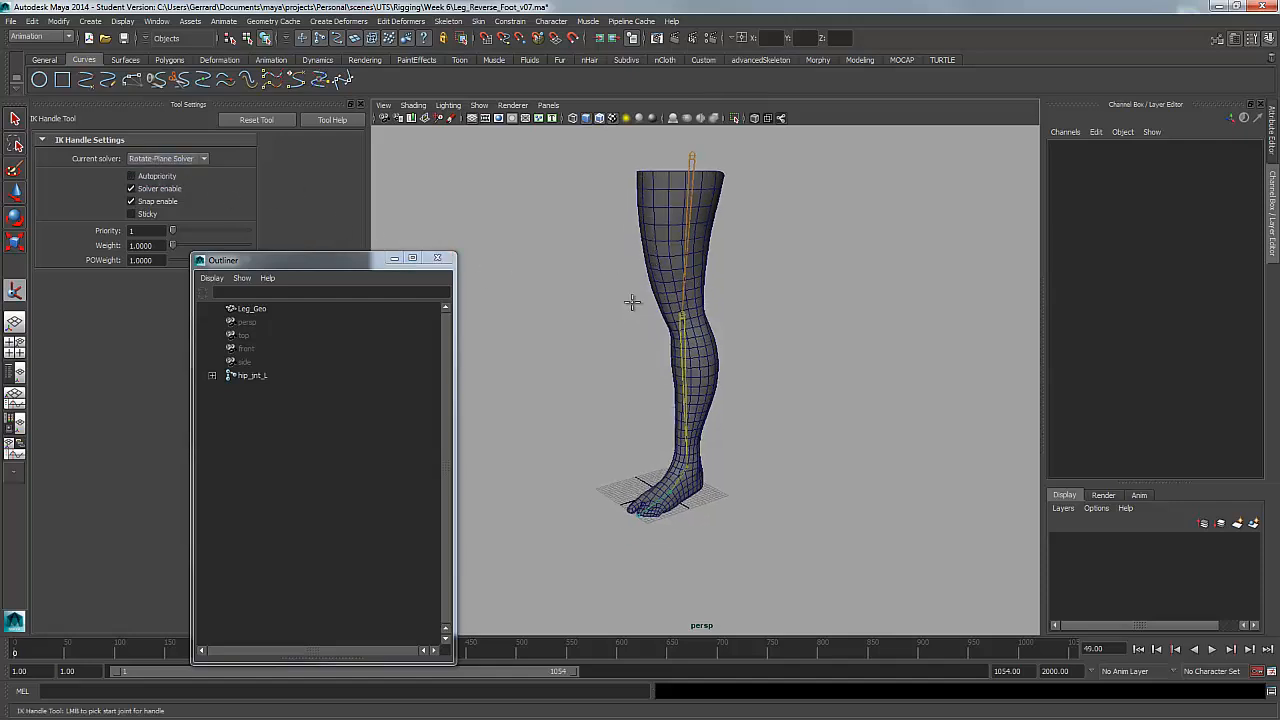
pyautogui.keyDown('alt'); pyautogui.moveTo(632, 302); pyautogui.dragTo(626, 311); pyautogui.keyUp('alt')
pyautogui.click(158, 160)
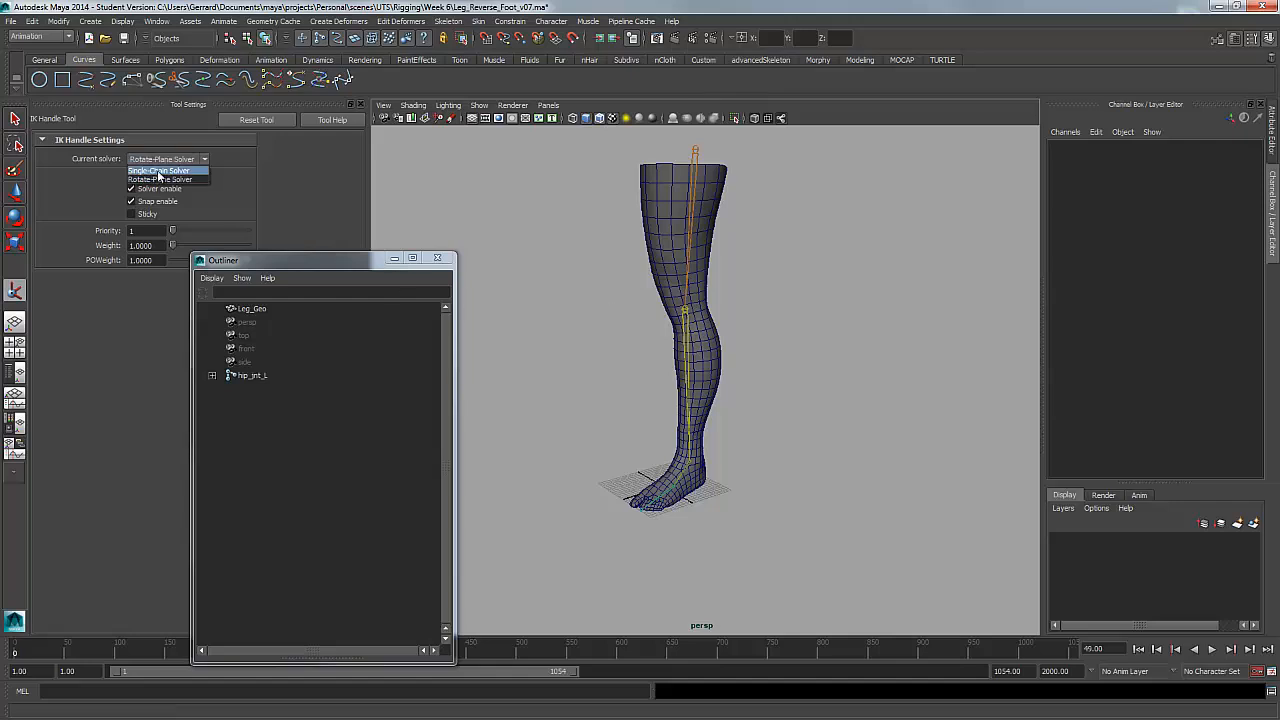
pyautogui.click(247, 174)
pyautogui.keyDown('alt'); pyautogui.moveTo(626, 257); pyautogui.dragTo(638, 263); pyautogui.keyUp('alt')
pyautogui.keyDown('alt'); pyautogui.moveTo(638, 263); pyautogui.dragTo(666, 303, button='middle'); pyautogui.keyUp('alt')
pyautogui.keyDown('alt'); pyautogui.moveTo(666, 303); pyautogui.dragTo(671, 303, button='right'); pyautogui.keyUp('alt')
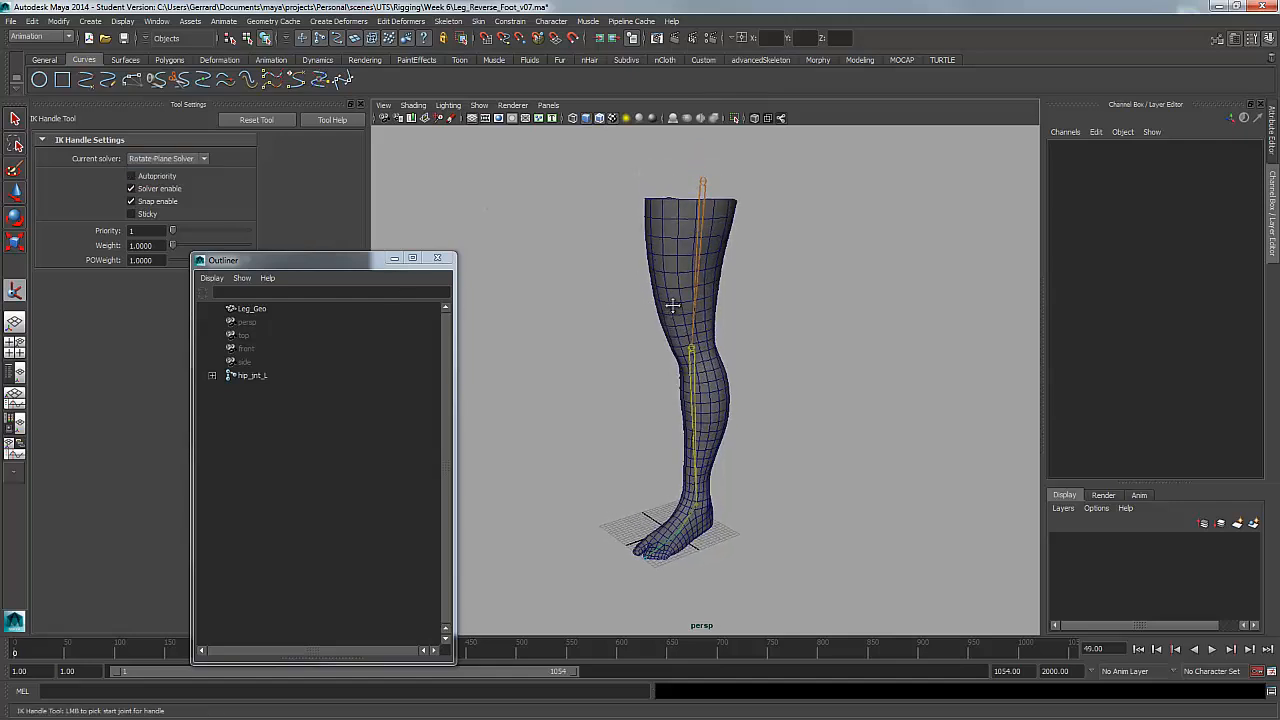
pyautogui.keyDown('alt'); pyautogui.moveTo(671, 303); pyautogui.dragTo(673, 288, button='middle'); pyautogui.keyUp('alt')
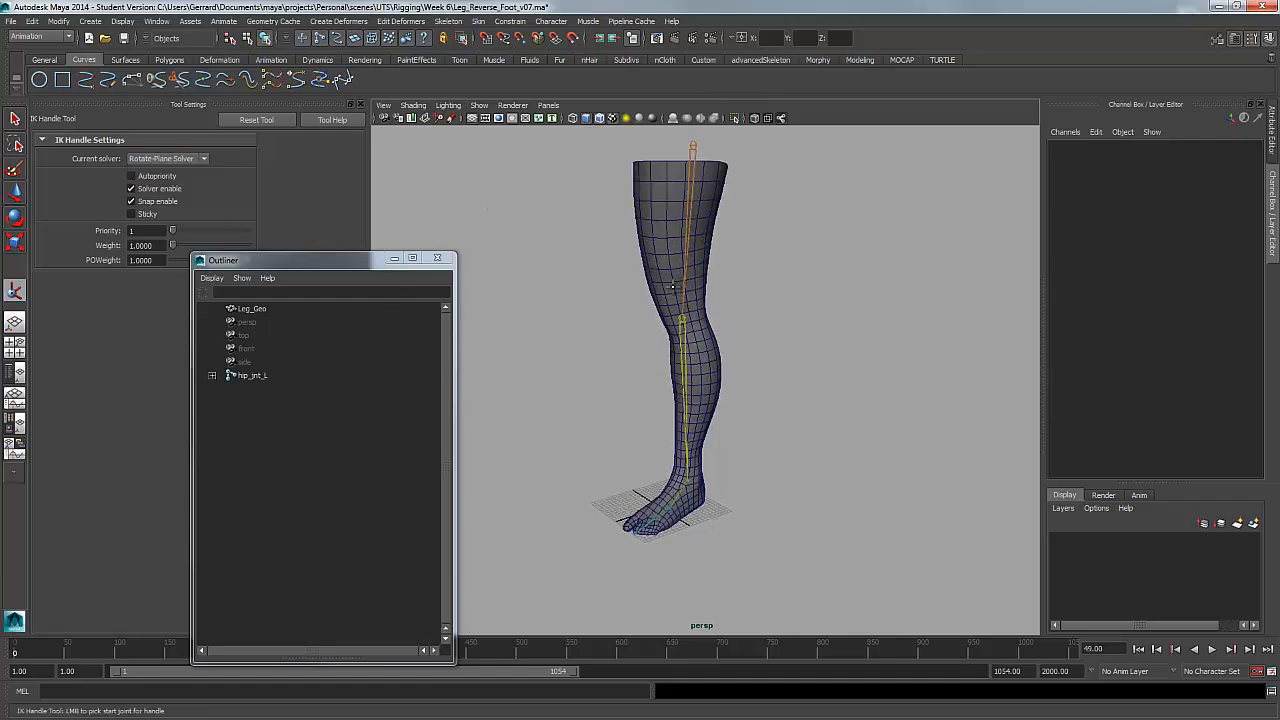
pyautogui.click(693, 145)
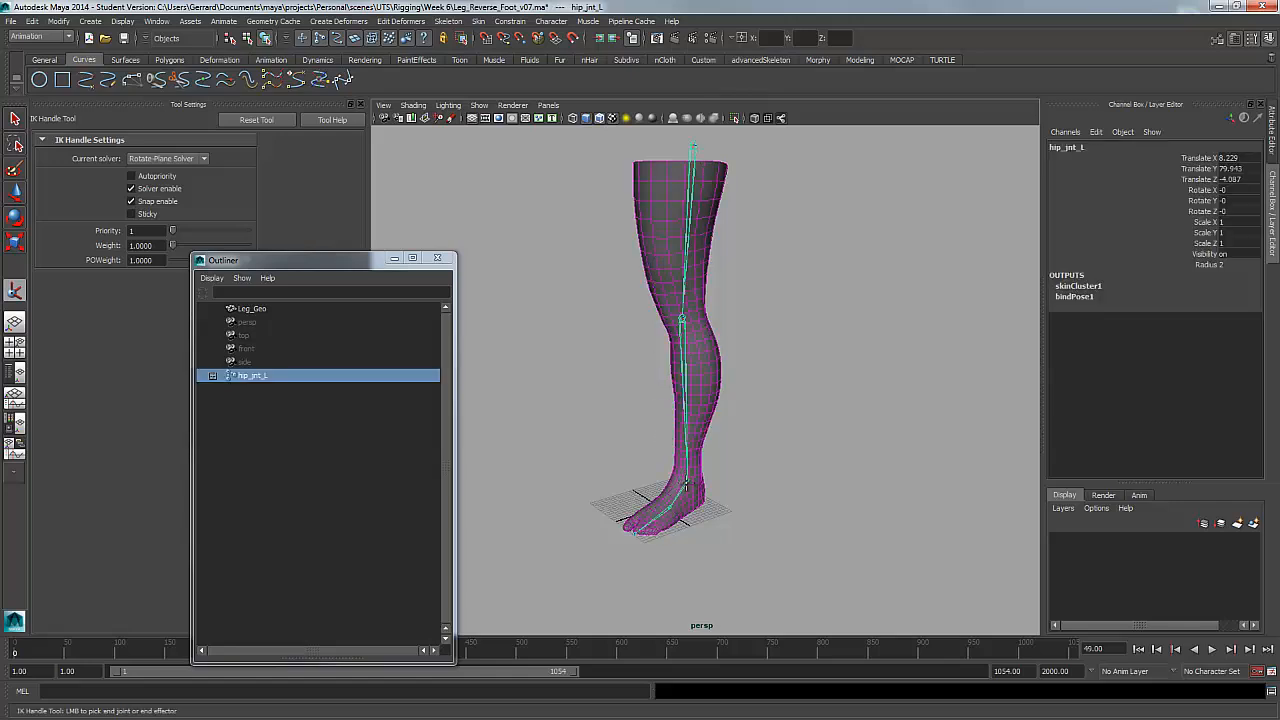
pyautogui.click(688, 486)
pyautogui.press('w')
pyautogui.moveTo(689, 455); pyautogui.dragTo(709, 371)
# Rename the new IK handle as IK_foot_L
pyautogui.keyDown('alt'); pyautogui.moveTo(800, 366); pyautogui.dragTo(900, 337); pyautogui.keyUp('alt')
pyautogui.click(1068, 147)
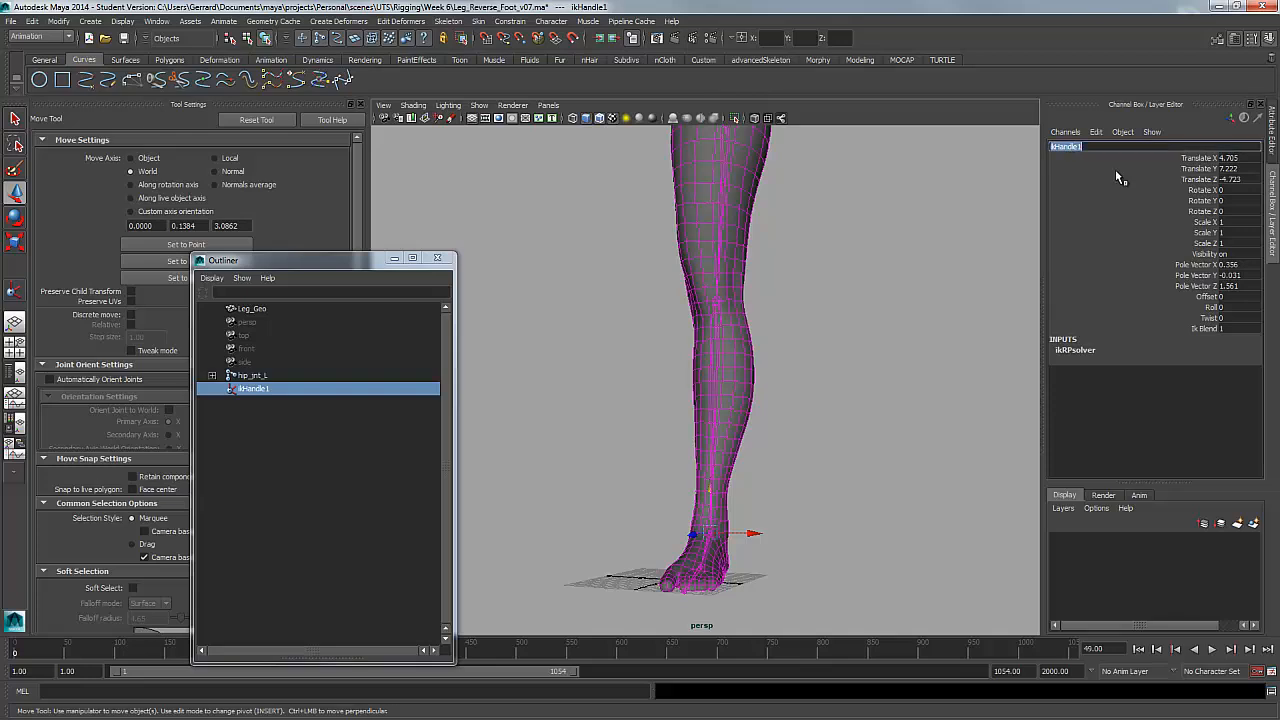
pyautogui.write('IK_foot_L')
pyautogui.press('Return')
# Examine the leg, ankle and foot around the IK handle from several angles
pyautogui.keyDown('alt'); pyautogui.moveTo(856, 392); pyautogui.dragTo(830, 316); pyautogui.keyUp('alt')
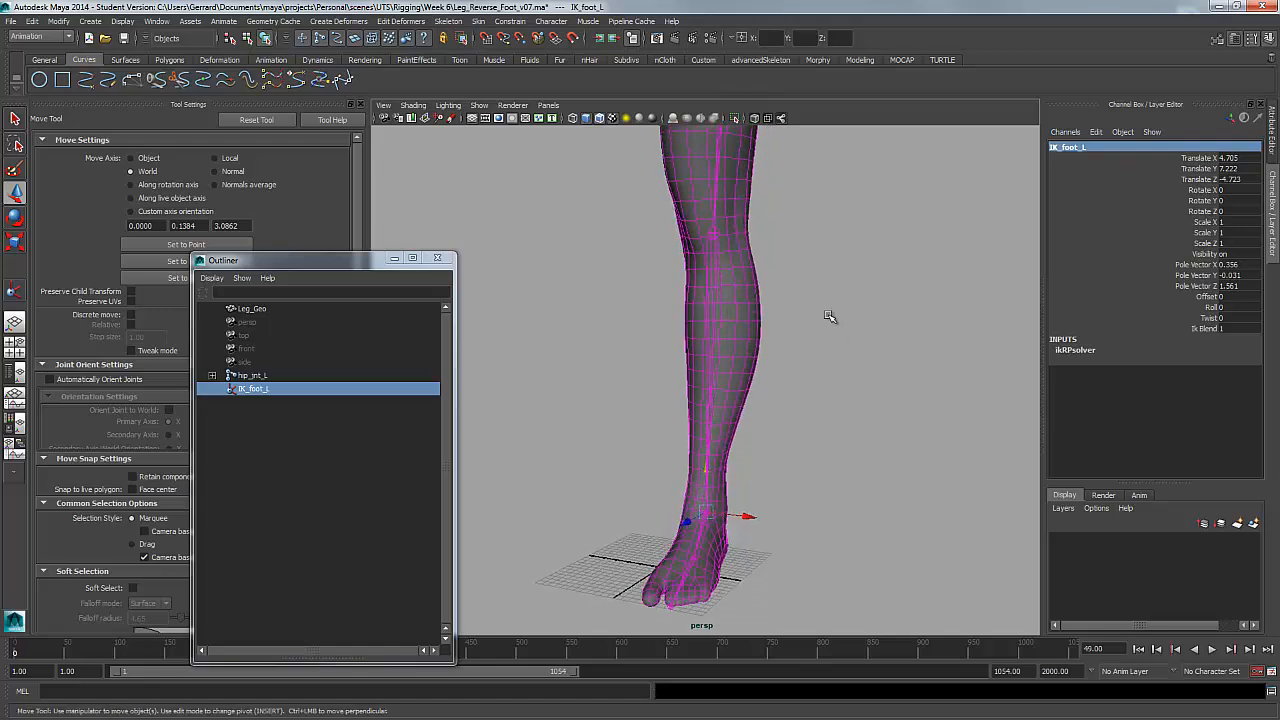
pyautogui.keyDown('alt'); pyautogui.moveTo(798, 308); pyautogui.dragTo(791, 243, button='middle'); pyautogui.keyUp('alt')
pyautogui.keyDown('alt'); pyautogui.moveTo(820, 302); pyautogui.dragTo(786, 306); pyautogui.keyUp('alt')
pyautogui.keyDown('alt'); pyautogui.moveTo(786, 306); pyautogui.dragTo(811, 280, button='right'); pyautogui.keyUp('alt')
pyautogui.keyDown('alt'); pyautogui.moveTo(811, 280); pyautogui.dragTo(778, 278); pyautogui.keyUp('alt')
pyautogui.keyDown('alt'); pyautogui.moveTo(778, 278); pyautogui.dragTo(795, 292, button='right'); pyautogui.keyUp('alt')
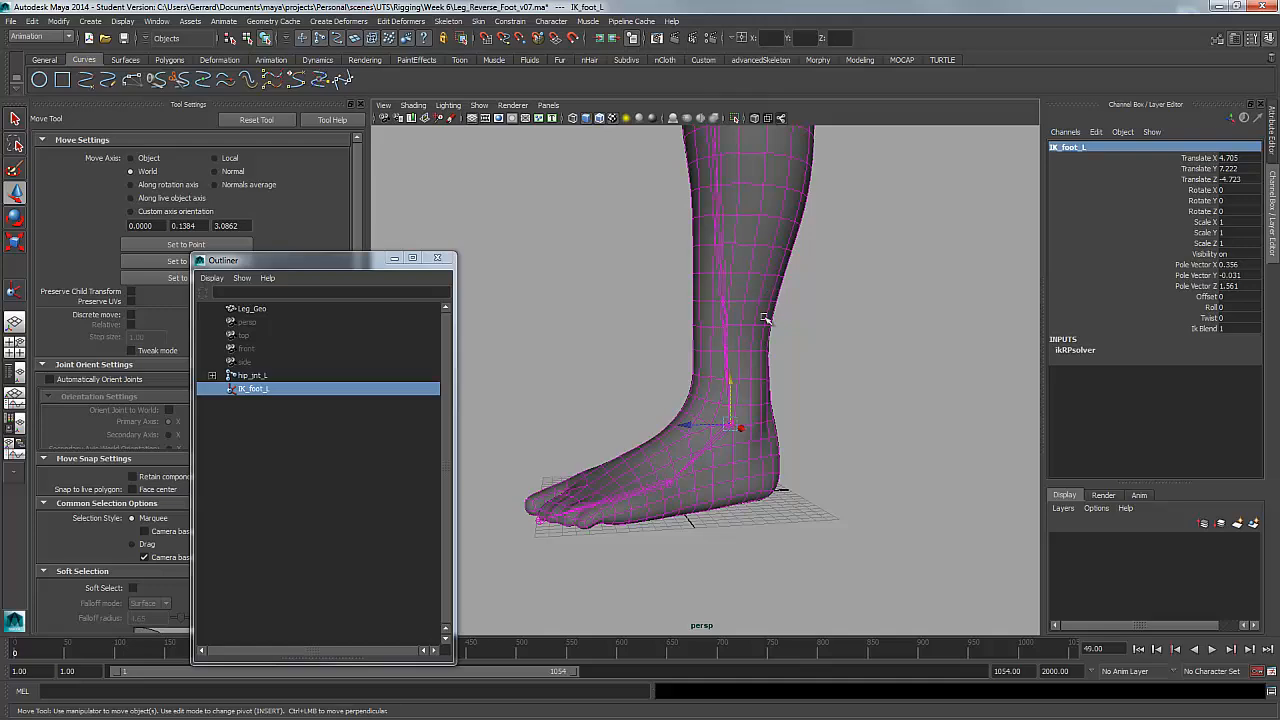
pyautogui.keyDown('alt'); pyautogui.moveTo(768, 322); pyautogui.dragTo(817, 346); pyautogui.keyUp('alt')
pyautogui.keyDown('alt'); pyautogui.moveTo(817, 346); pyautogui.dragTo(726, 391, button='right'); pyautogui.keyUp('alt')
pyautogui.keyDown('alt'); pyautogui.moveTo(726, 391); pyautogui.dragTo(728, 406); pyautogui.keyUp('alt')
pyautogui.keyDown('alt'); pyautogui.moveTo(728, 406); pyautogui.dragTo(727, 411, button='middle'); pyautogui.keyUp('alt')
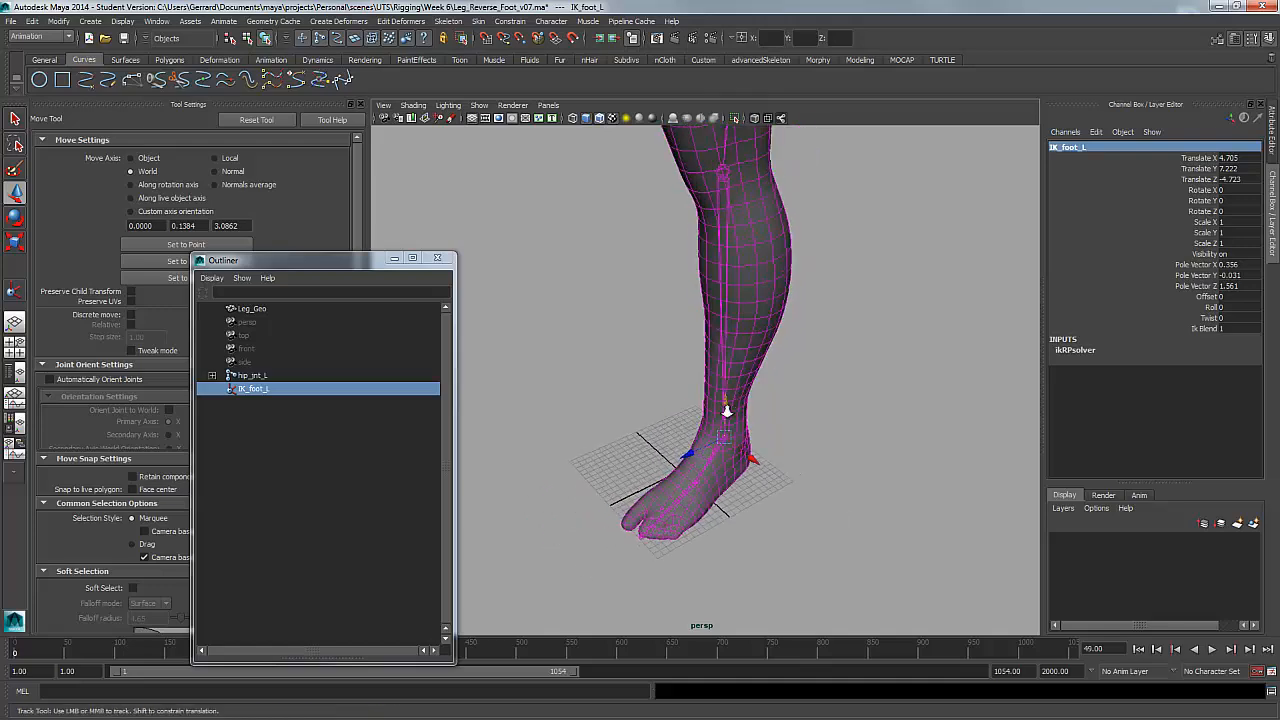
pyautogui.keyDown('alt'); pyautogui.moveTo(727, 411); pyautogui.dragTo(651, 400, button='right'); pyautogui.keyUp('alt')
pyautogui.keyDown('alt'); pyautogui.moveTo(651, 400); pyautogui.dragTo(637, 400, button='middle'); pyautogui.keyUp('alt')
pyautogui.keyDown('alt'); pyautogui.moveTo(637, 400); pyautogui.dragTo(611, 389); pyautogui.keyUp('alt')
pyautogui.keyDown('alt'); pyautogui.moveTo(611, 389); pyautogui.dragTo(664, 420, button='right'); pyautogui.keyUp('alt')
pyautogui.keyDown('alt'); pyautogui.moveTo(664, 420); pyautogui.dragTo(668, 460, button='middle'); pyautogui.keyUp('alt')
# Select the hip joint chain and create a display layer from it
pyautogui.click(822, 410)
pyautogui.keyDown('alt'); pyautogui.moveTo(762, 388); pyautogui.dragTo(757, 447, button='middle'); pyautogui.keyUp('alt')
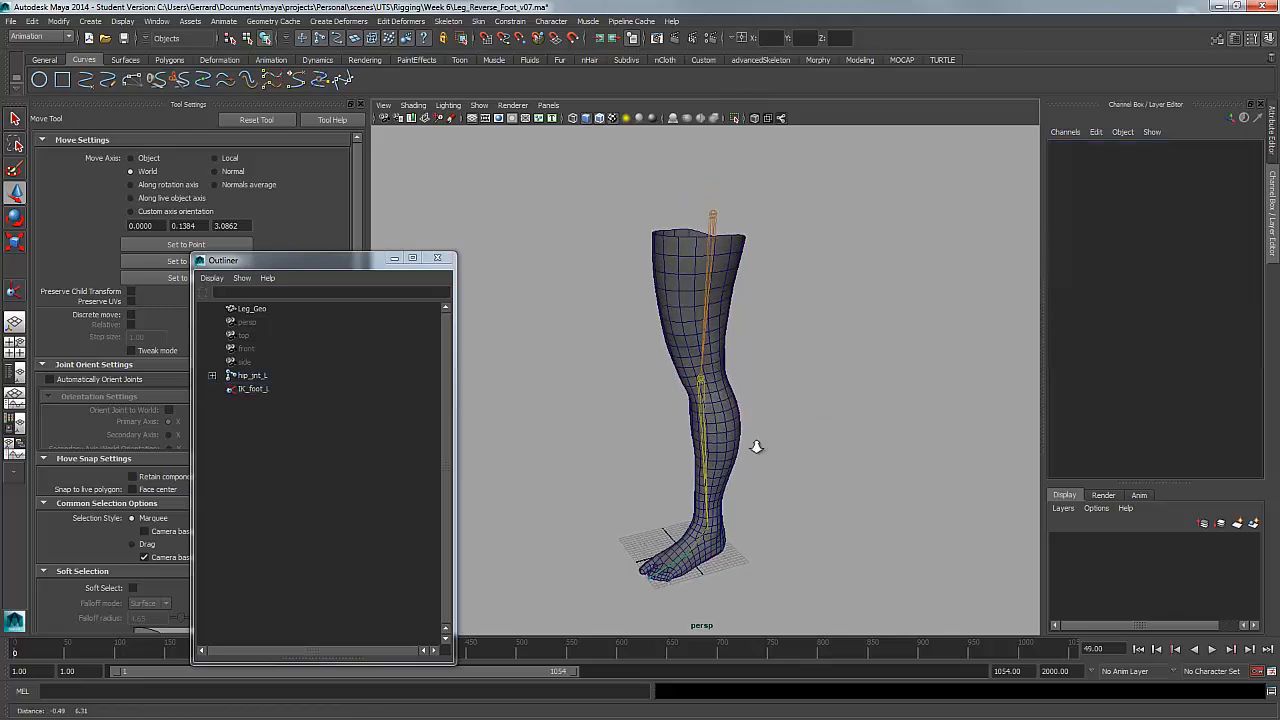
pyautogui.keyDown('alt'); pyautogui.moveTo(757, 447); pyautogui.dragTo(765, 456, button='right'); pyautogui.keyUp('alt')
pyautogui.click(712, 196)
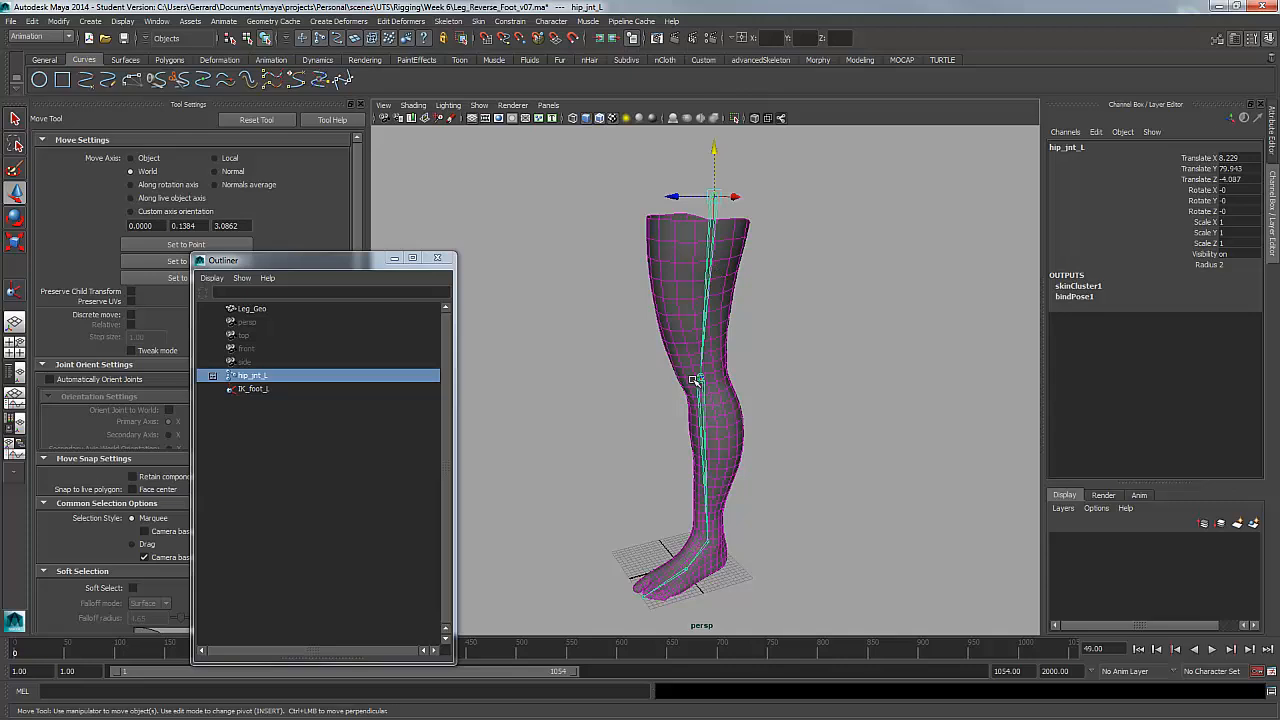
pyautogui.keyDown('alt'); pyautogui.moveTo(752, 560); pyautogui.dragTo(769, 491, button='middle'); pyautogui.keyUp('alt')
pyautogui.keyDown('alt'); pyautogui.moveTo(769, 491); pyautogui.dragTo(786, 434); pyautogui.keyUp('alt')
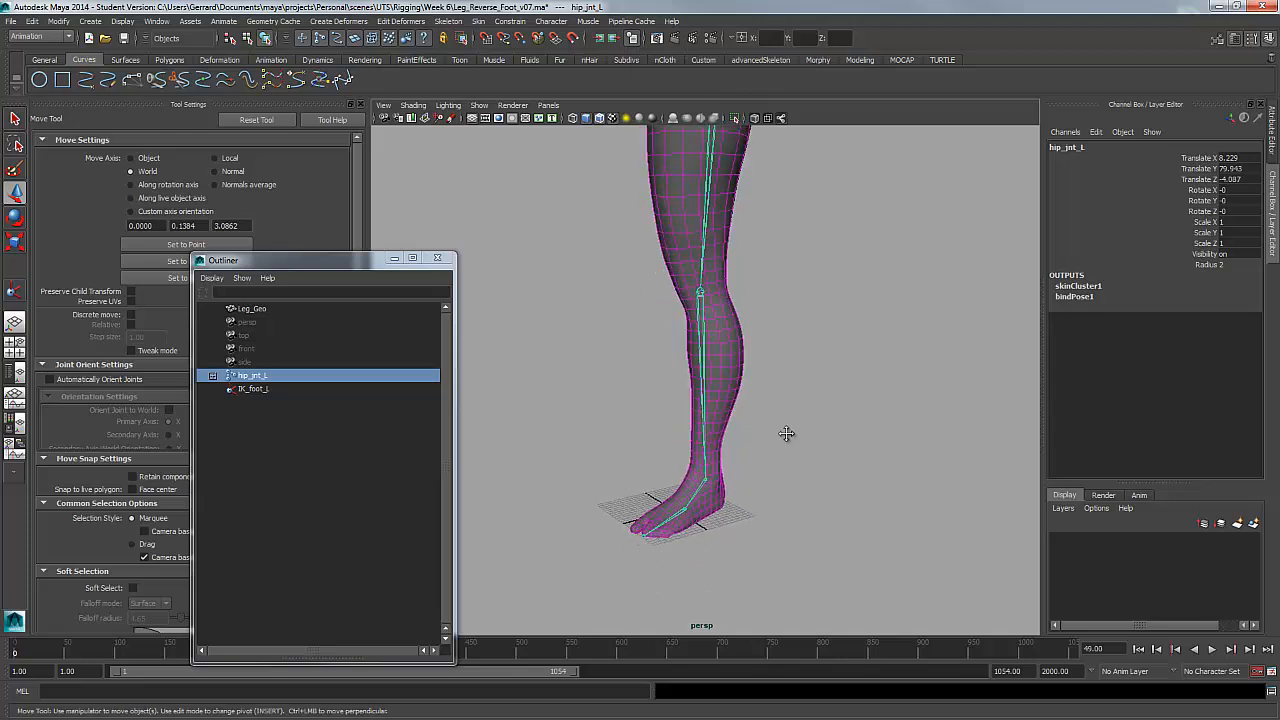
pyautogui.keyDown('alt'); pyautogui.moveTo(786, 434); pyautogui.dragTo(802, 490, button='middle'); pyautogui.keyUp('alt')
pyautogui.click(1253, 523)
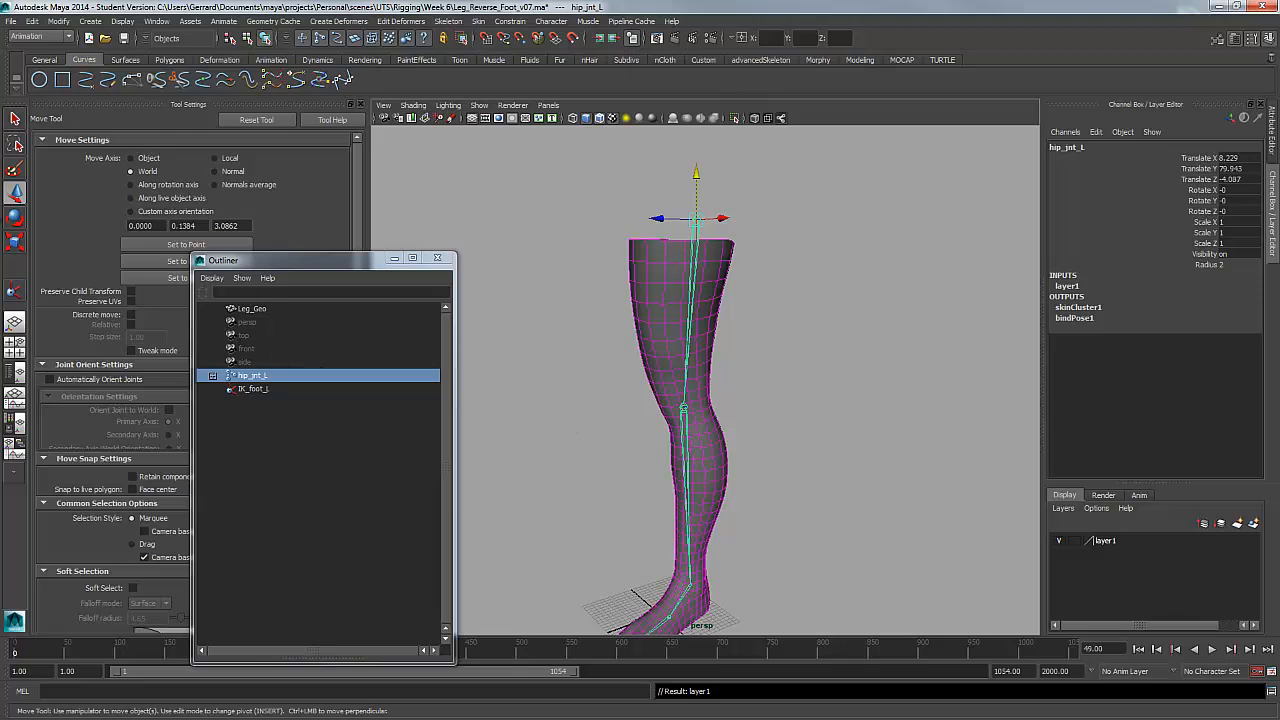
pyautogui.click(1253, 524)
pyautogui.rightClick(1135, 545)
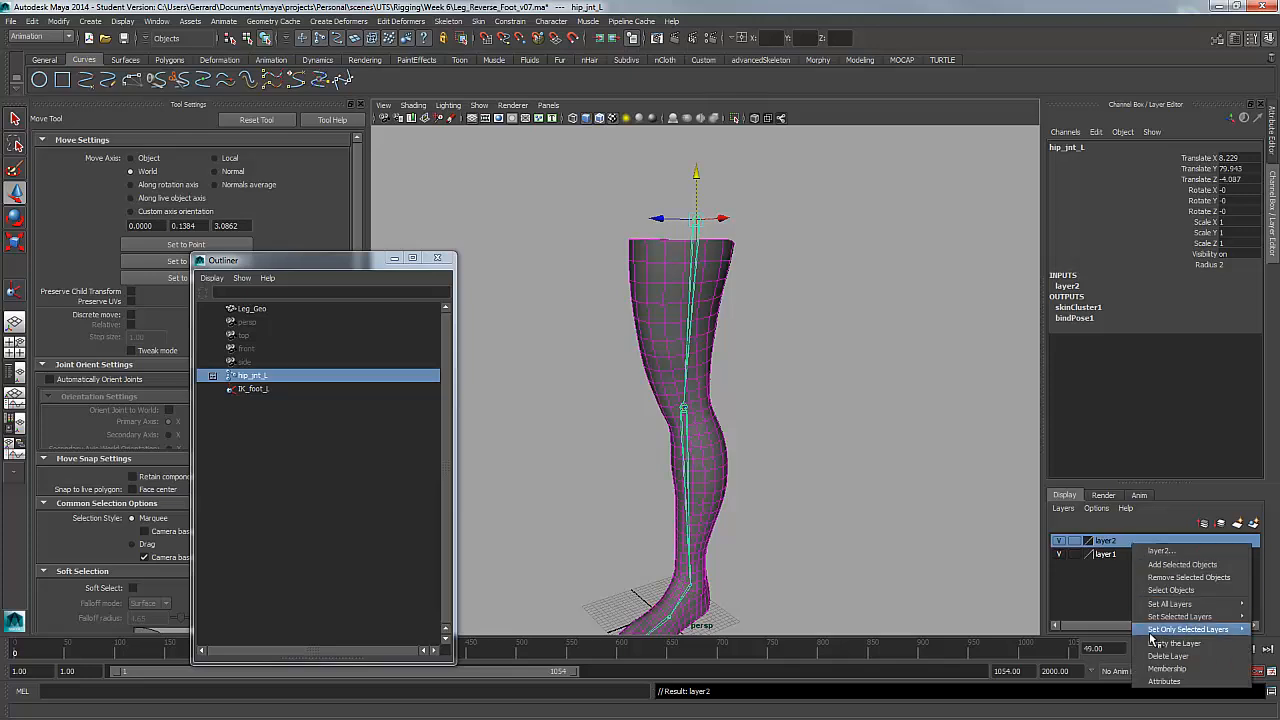
pyautogui.click(1165, 663)
# Rename the remaining display layer as bind_joint_Lay and clear the selection
pyautogui.doubleClick(1104, 541)
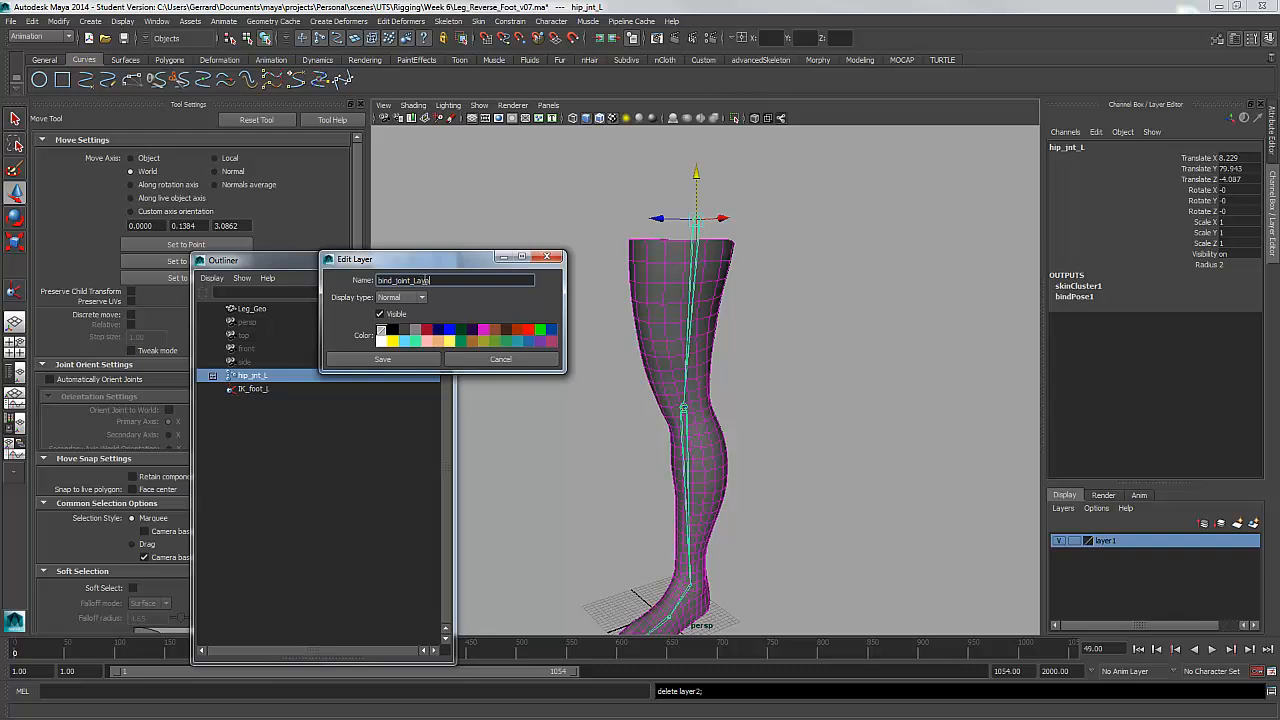
pyautogui.click(383, 359)
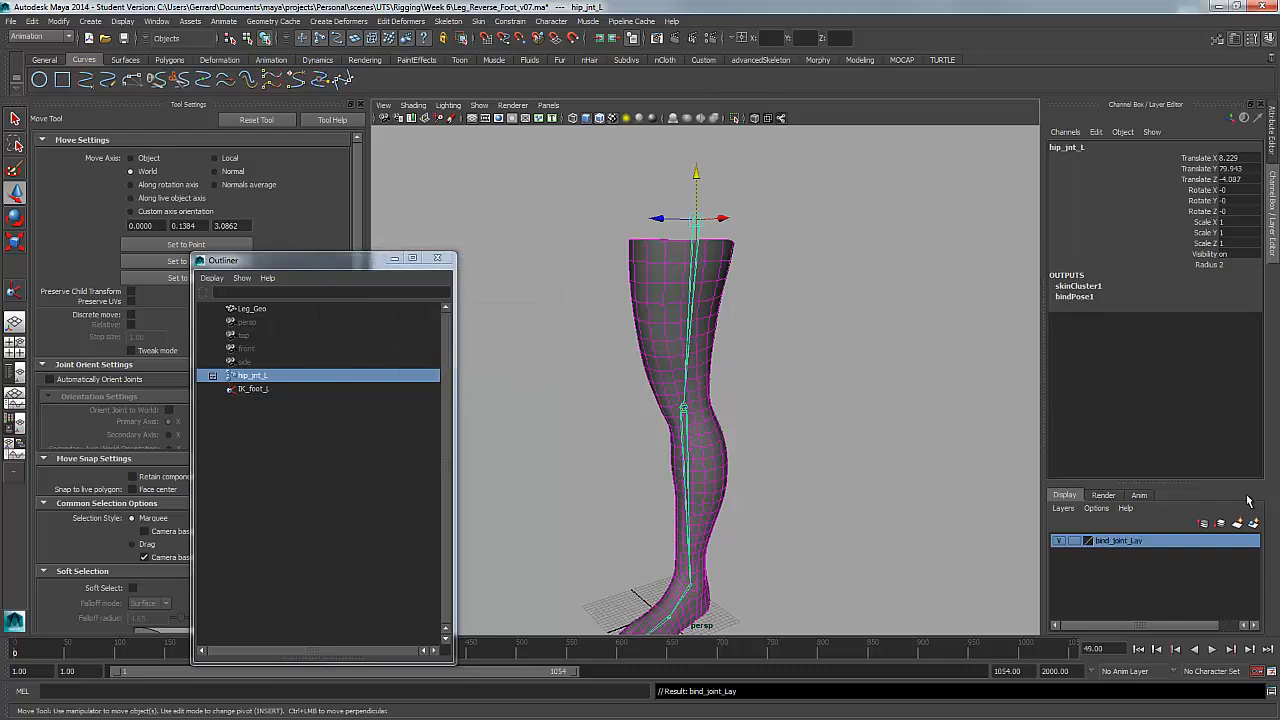
pyautogui.click(724, 386)
pyautogui.click(835, 397)
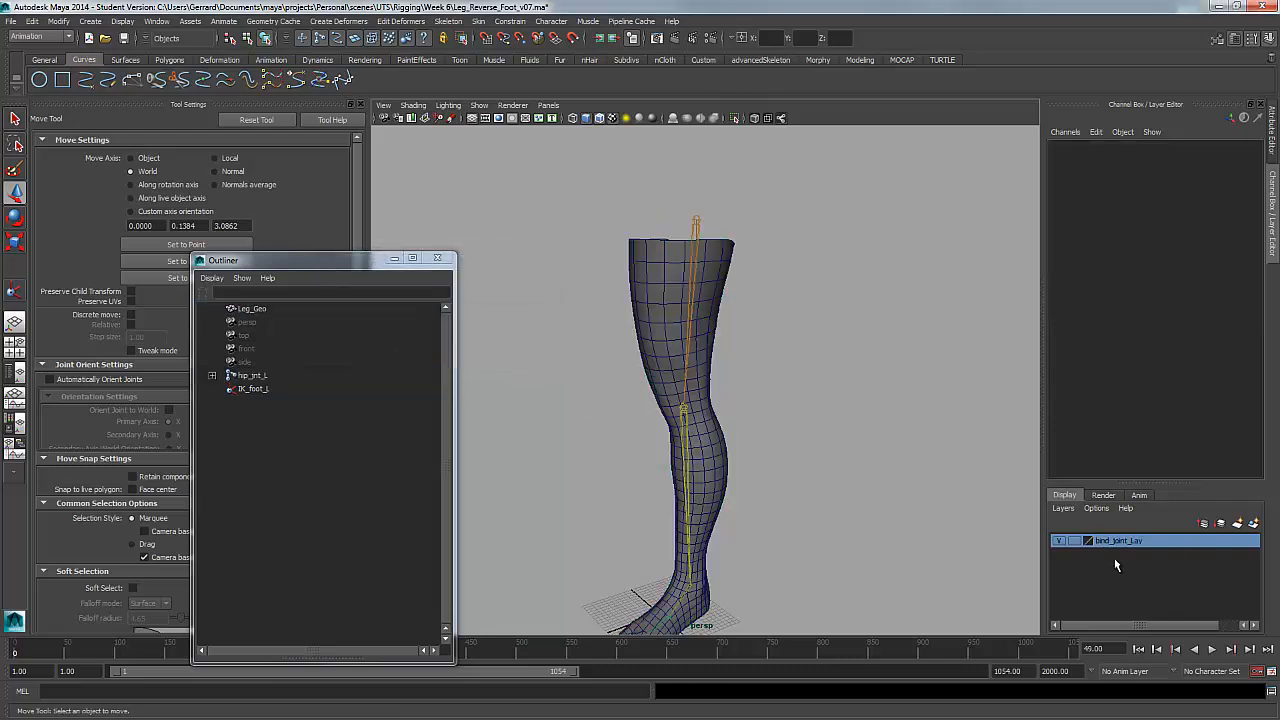
# Add the hip joint chain to the bind_joint_Lay layer and test the layer by switching its visibility off and on
pyautogui.click(1060, 541)
pyautogui.click(712, 232)
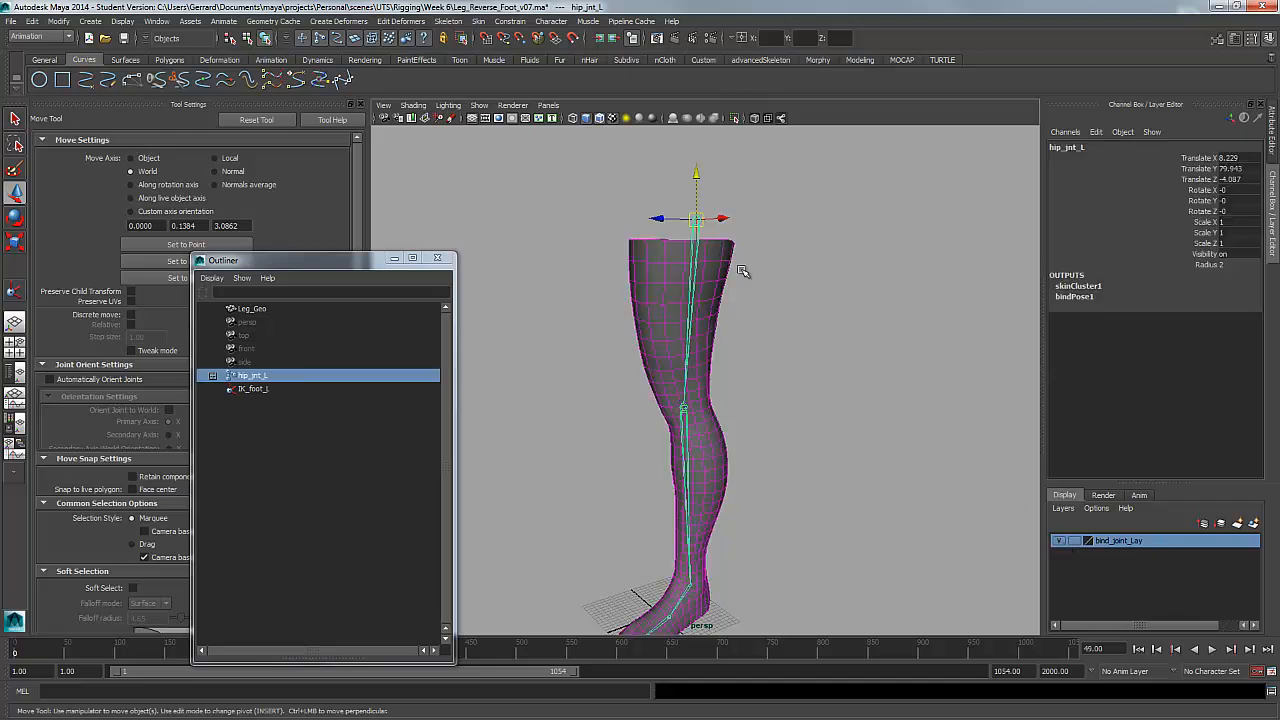
pyautogui.rightClick(1121, 546)
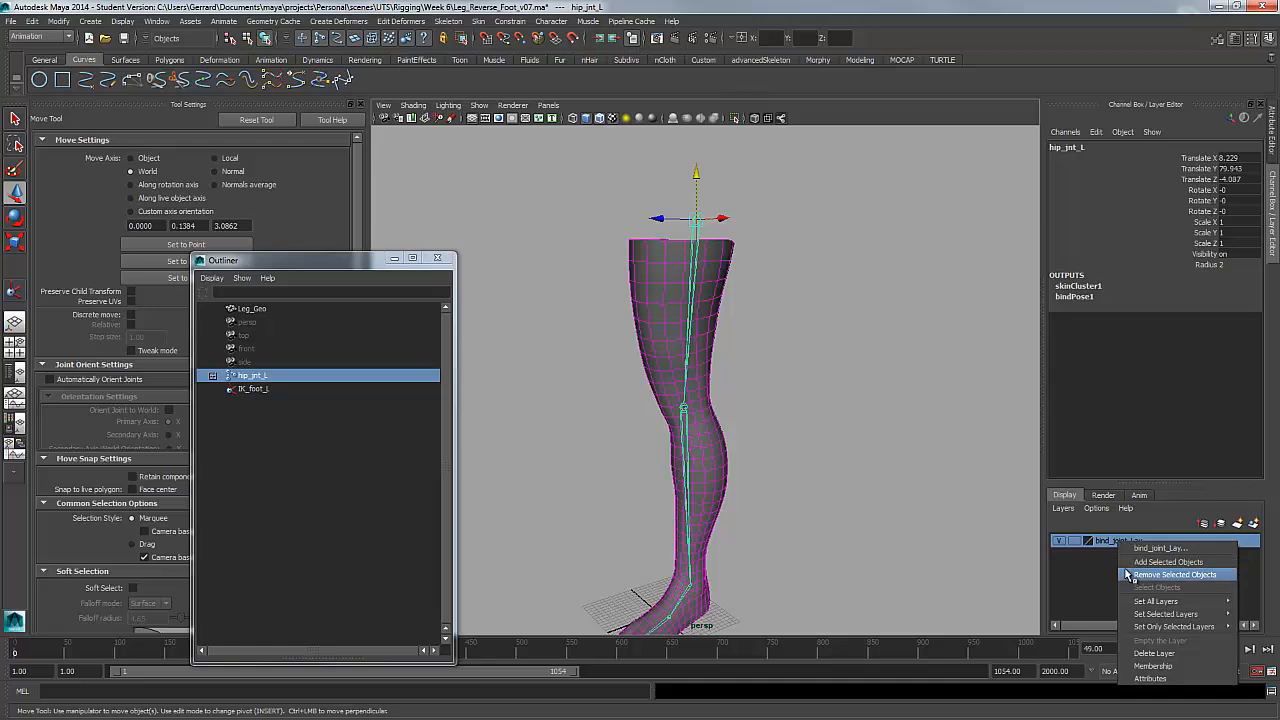
pyautogui.click(1140, 560)
pyautogui.click(1059, 542)
pyautogui.click(1059, 542)
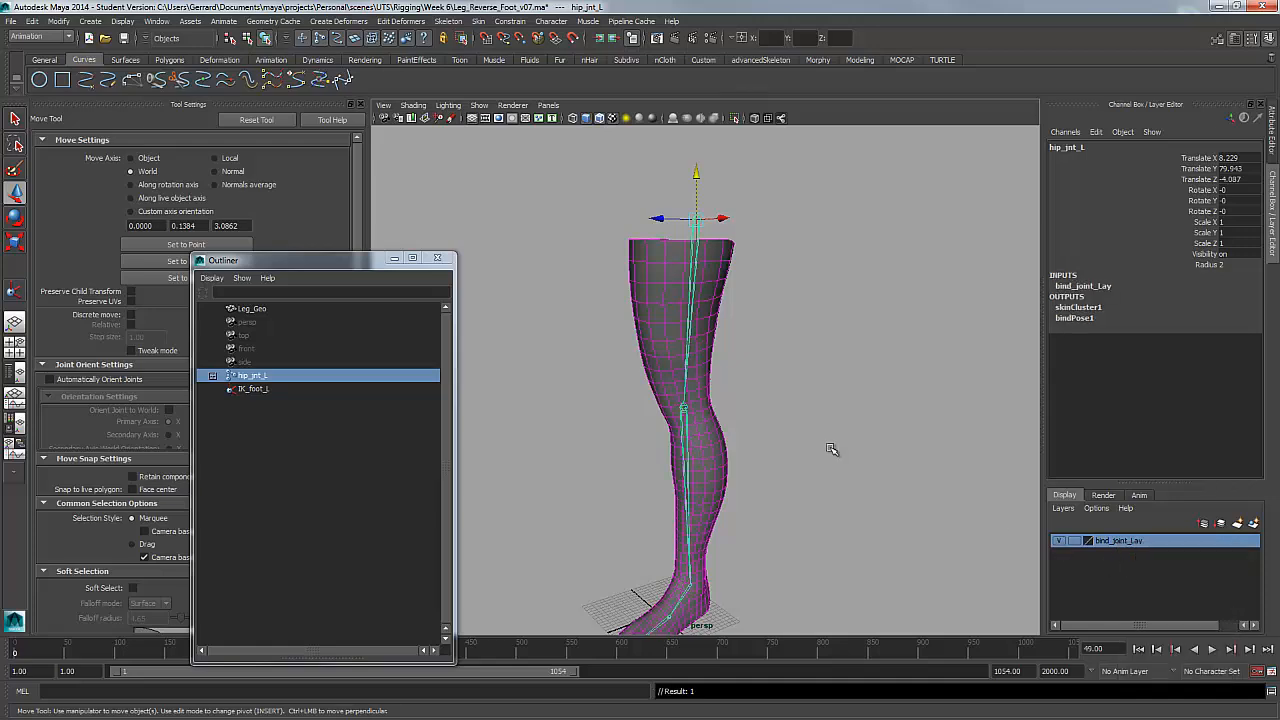
# Examine the foot joints between the ankle and the toes in a close side view
pyautogui.click(790, 430)
pyautogui.keyDown('alt'); pyautogui.moveTo(833, 423); pyautogui.dragTo(862, 400); pyautogui.keyUp('alt')
pyautogui.keyDown('alt'); pyautogui.moveTo(829, 366); pyautogui.dragTo(815, 288, button='middle'); pyautogui.keyUp('alt')
pyautogui.keyDown('alt'); pyautogui.moveTo(808, 325); pyautogui.dragTo(762, 434); pyautogui.keyUp('alt')
pyautogui.keyDown('alt'); pyautogui.moveTo(762, 434); pyautogui.dragTo(758, 391, button='middle'); pyautogui.keyUp('alt')
pyautogui.keyDown('alt'); pyautogui.moveTo(744, 389); pyautogui.dragTo(971, 434, button='right'); pyautogui.keyUp('alt')
pyautogui.keyDown('alt'); pyautogui.moveTo(971, 434); pyautogui.dragTo(825, 429, button='middle'); pyautogui.keyUp('alt')
pyautogui.keyDown('alt'); pyautogui.moveTo(825, 429); pyautogui.dragTo(762, 403); pyautogui.keyUp('alt')
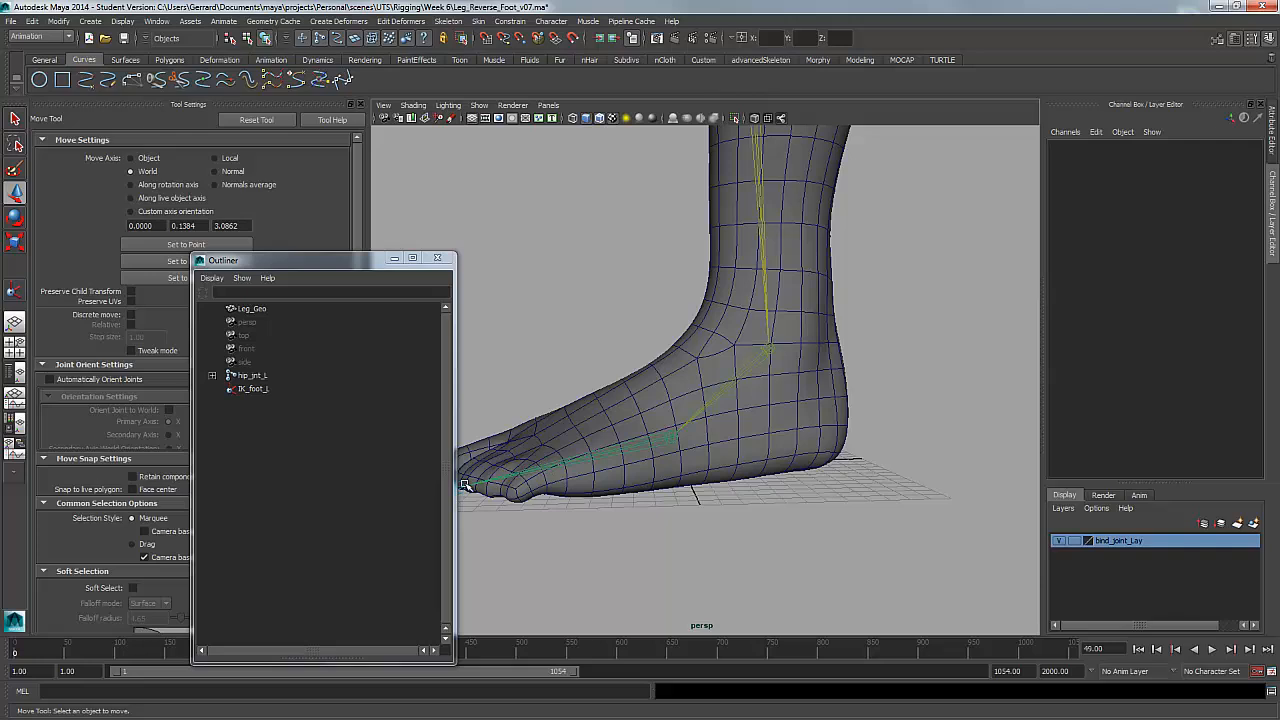
pyautogui.keyDown('alt'); pyautogui.moveTo(464, 484); pyautogui.dragTo(510, 466); pyautogui.keyUp('alt')
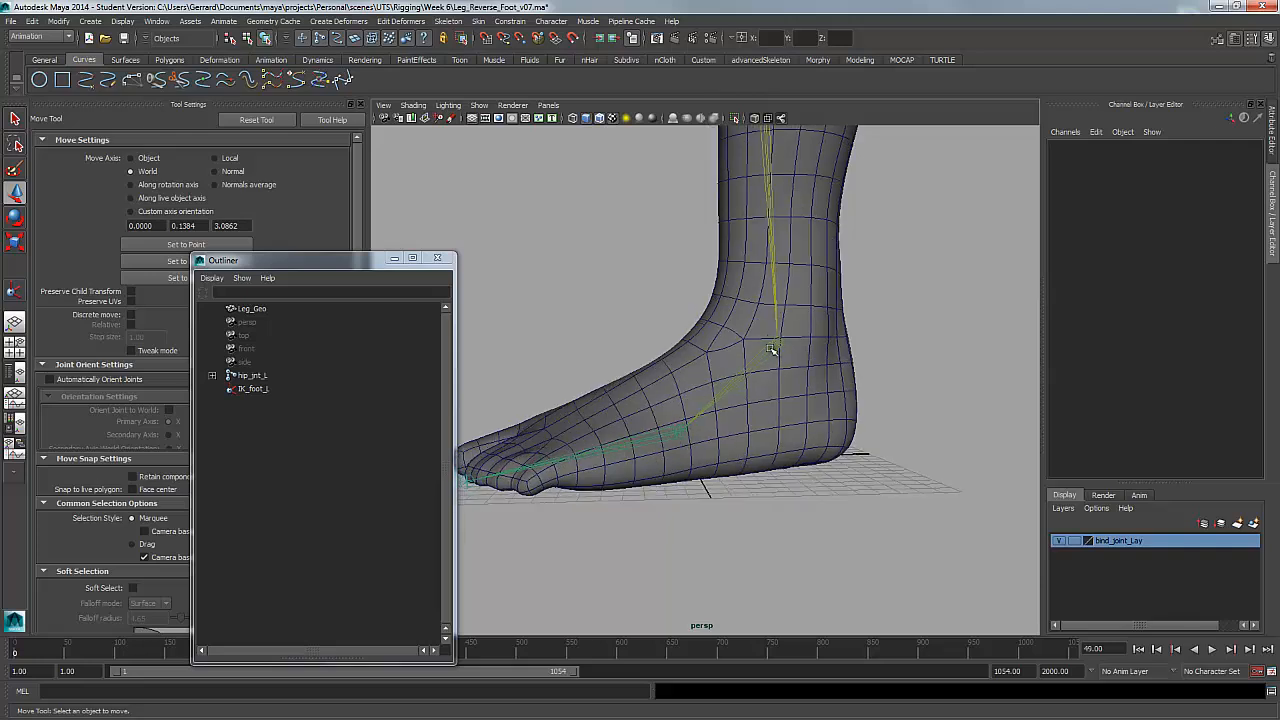
pyautogui.keyDown('alt'); pyautogui.moveTo(585, 451); pyautogui.dragTo(661, 433); pyautogui.keyUp('alt')
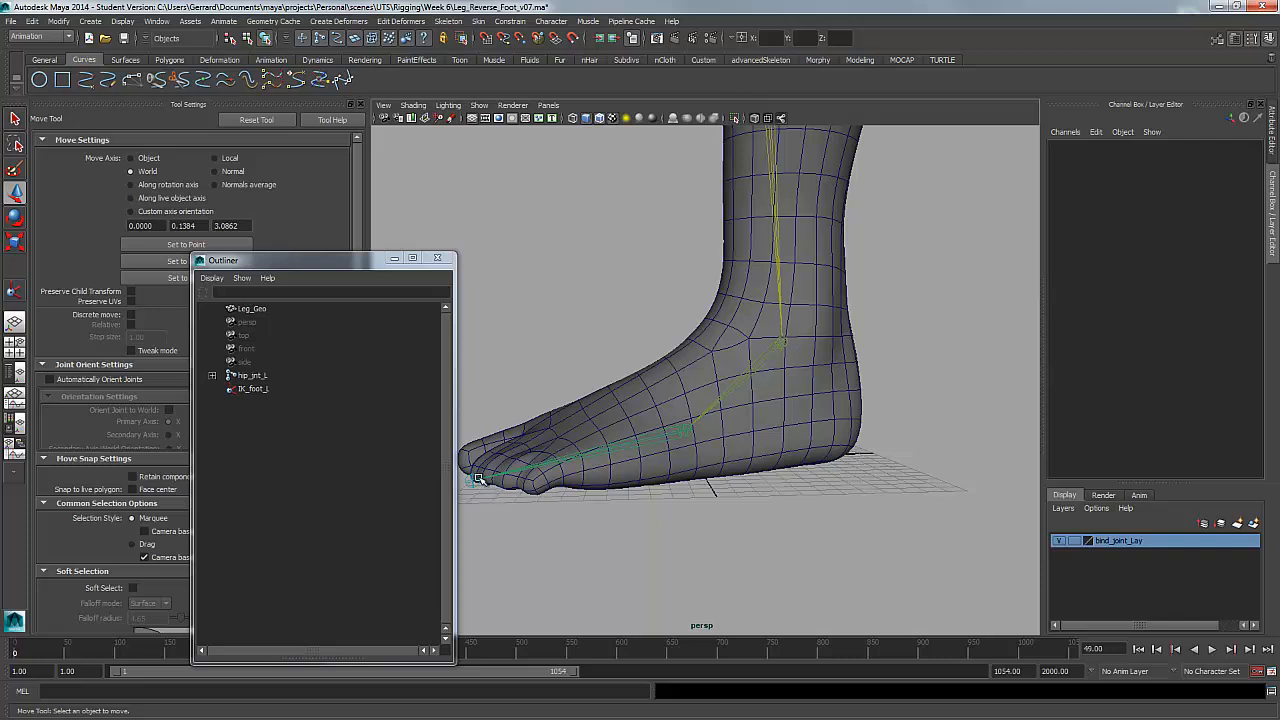
# Duplicate the ankle joint with its child foot joints and unparent the copy from the leg chain
pyautogui.click(769, 355)
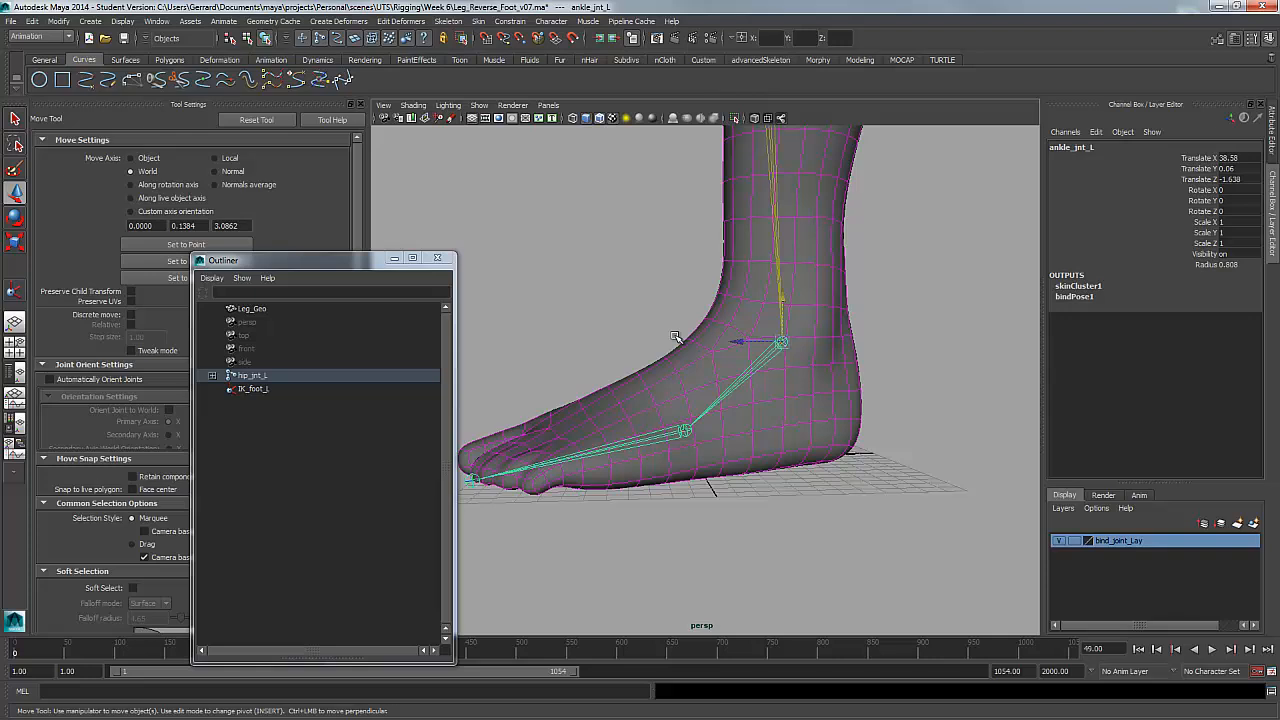
pyautogui.hotkey('ctrl', 'd')
pyautogui.hotkey('shift', 'p')
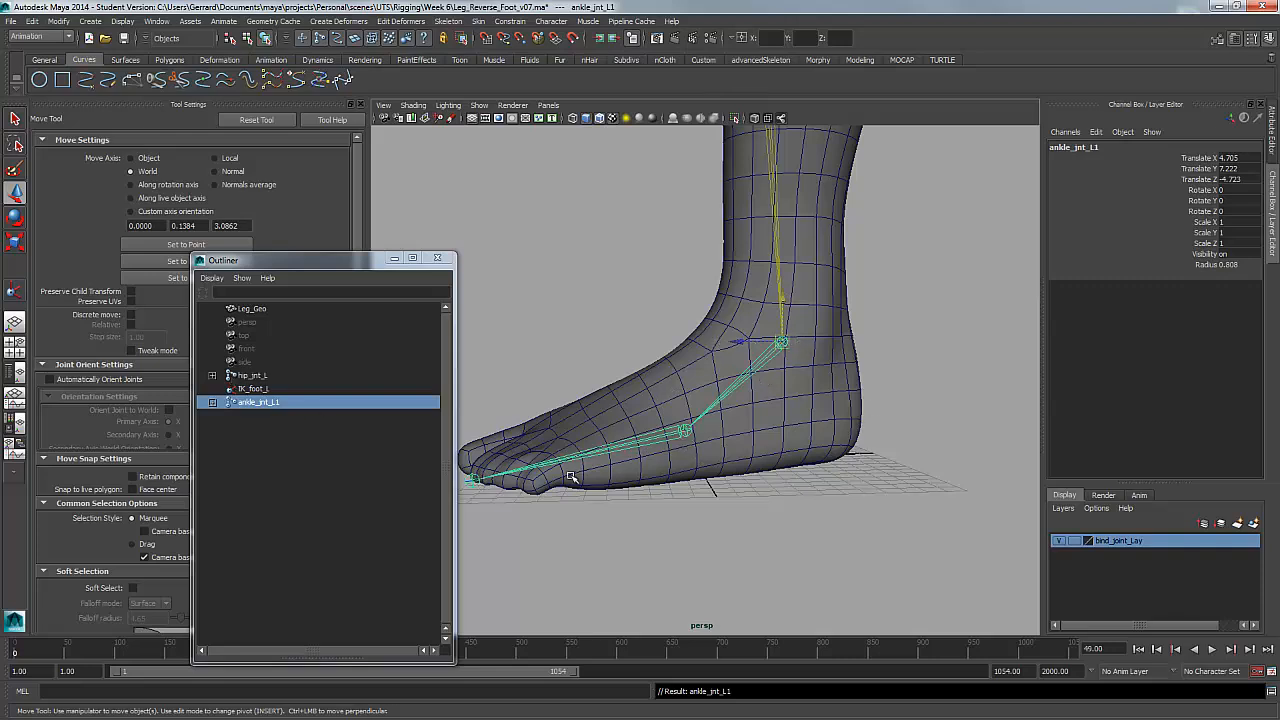
# Hide the bind_joint_Lay layer so only the duplicated foot joints are displayed
pyautogui.click(1062, 541)
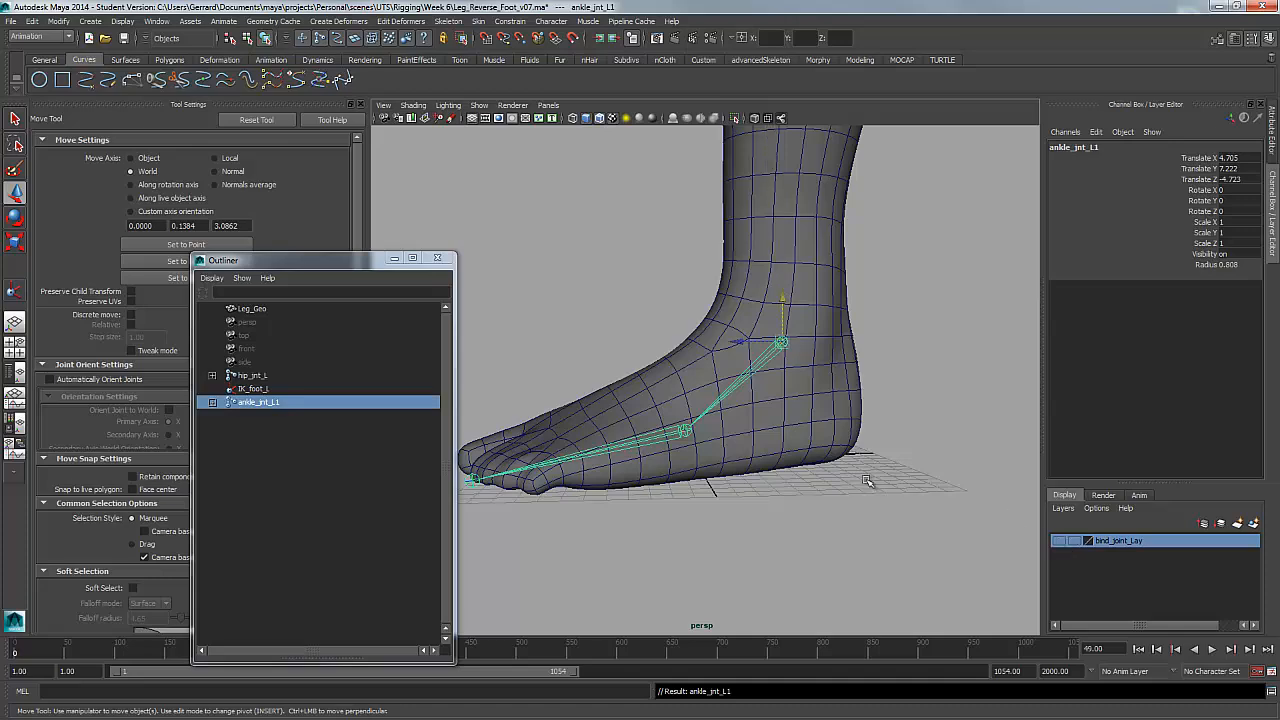
pyautogui.click(869, 482)
pyautogui.keyDown('alt'); pyautogui.moveTo(852, 514); pyautogui.dragTo(871, 518); pyautogui.keyUp('alt')
pyautogui.keyDown('alt'); pyautogui.moveTo(856, 518); pyautogui.dragTo(870, 516, button='middle'); pyautogui.keyUp('alt')
pyautogui.keyDown('alt'); pyautogui.moveTo(870, 516); pyautogui.dragTo(840, 520); pyautogui.keyUp('alt')
# Rename the root of the duplicated foot joint chain as ankle_jnt_L
pyautogui.click(266, 404)
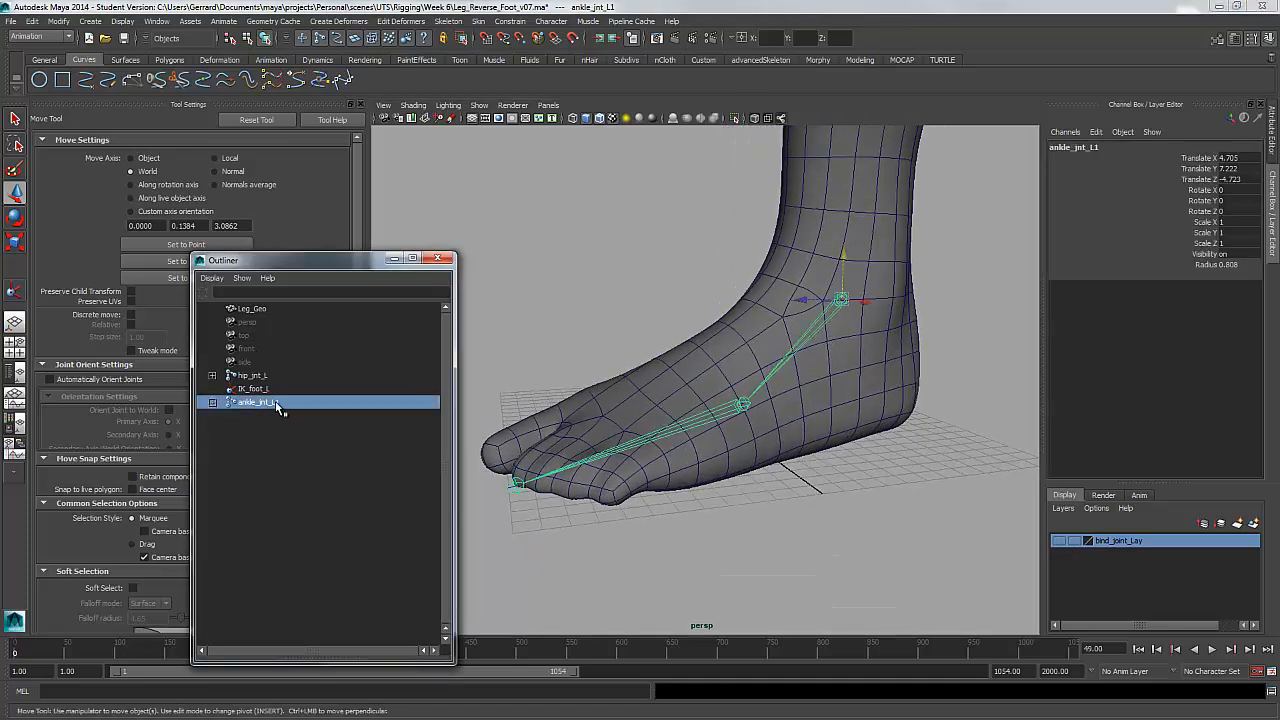
pyautogui.click(1099, 147)
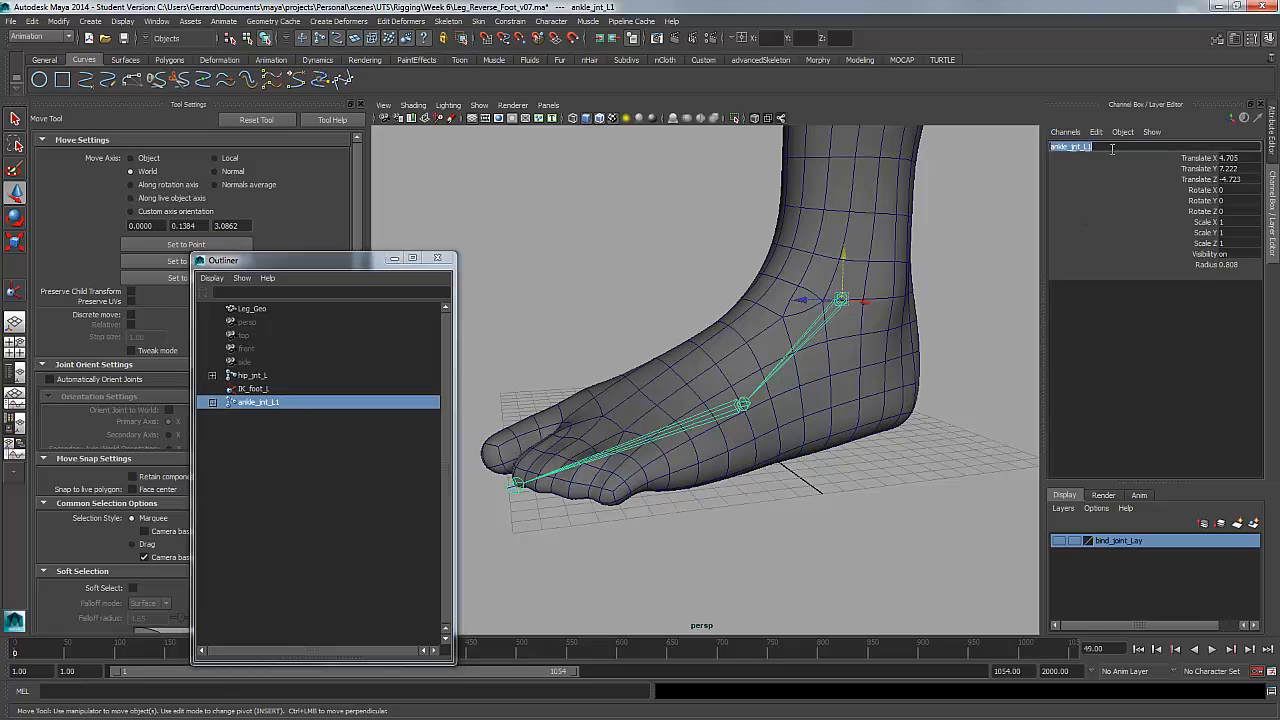
pyautogui.press('Return')
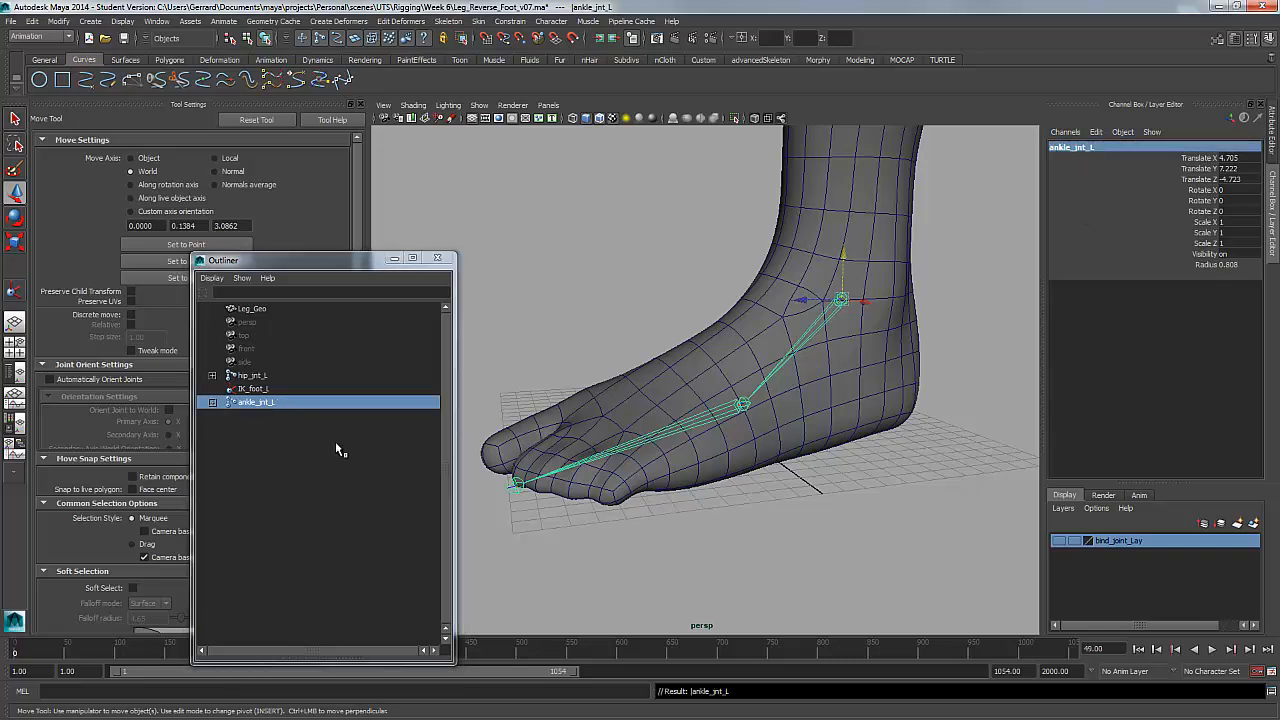
# Add the prefix RF_ to the names of the whole duplicated foot joint hierarchy and expand it down to the toe joint
pyautogui.click(116, 21)
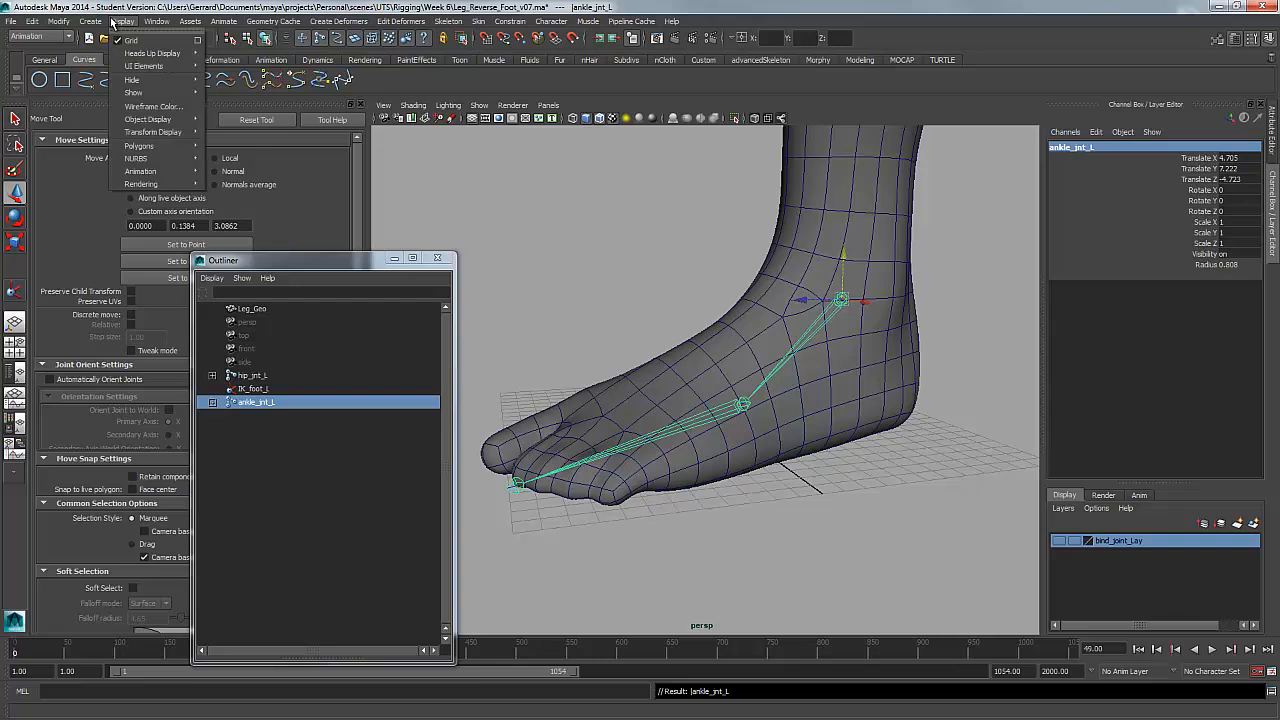
pyautogui.click(116, 21)
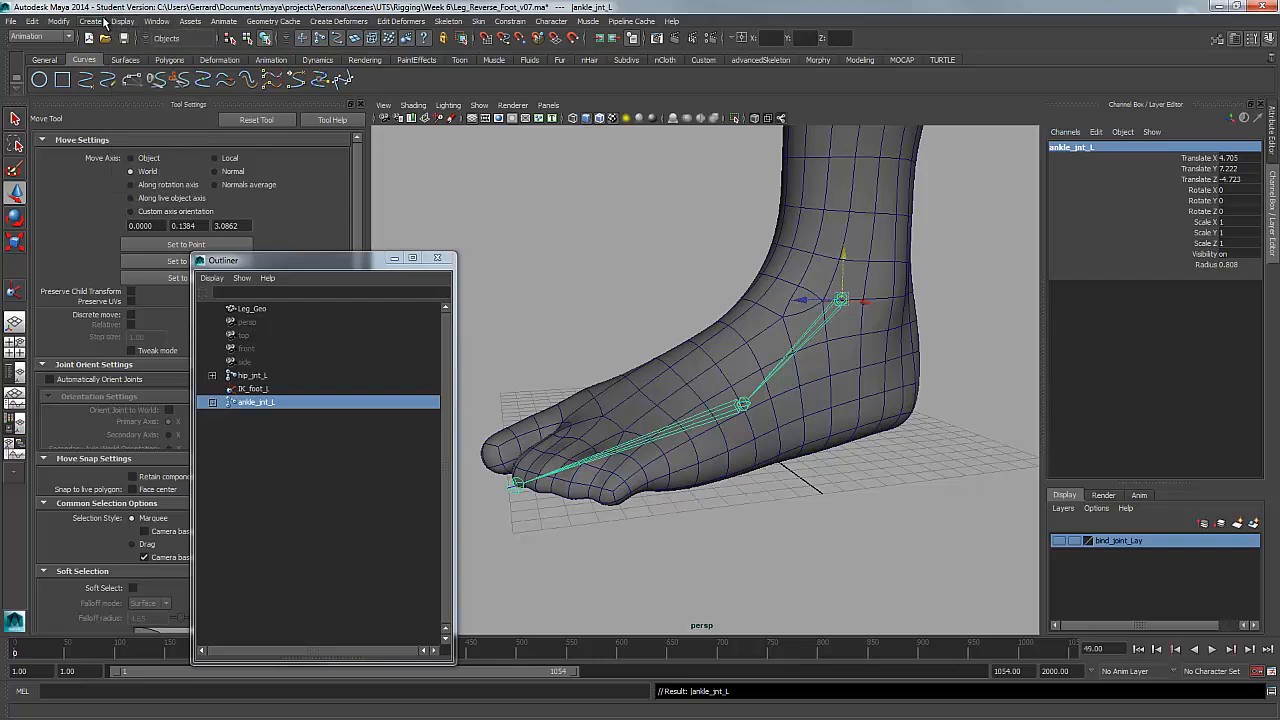
pyautogui.click(90, 21)
pyautogui.moveTo(61, 24)
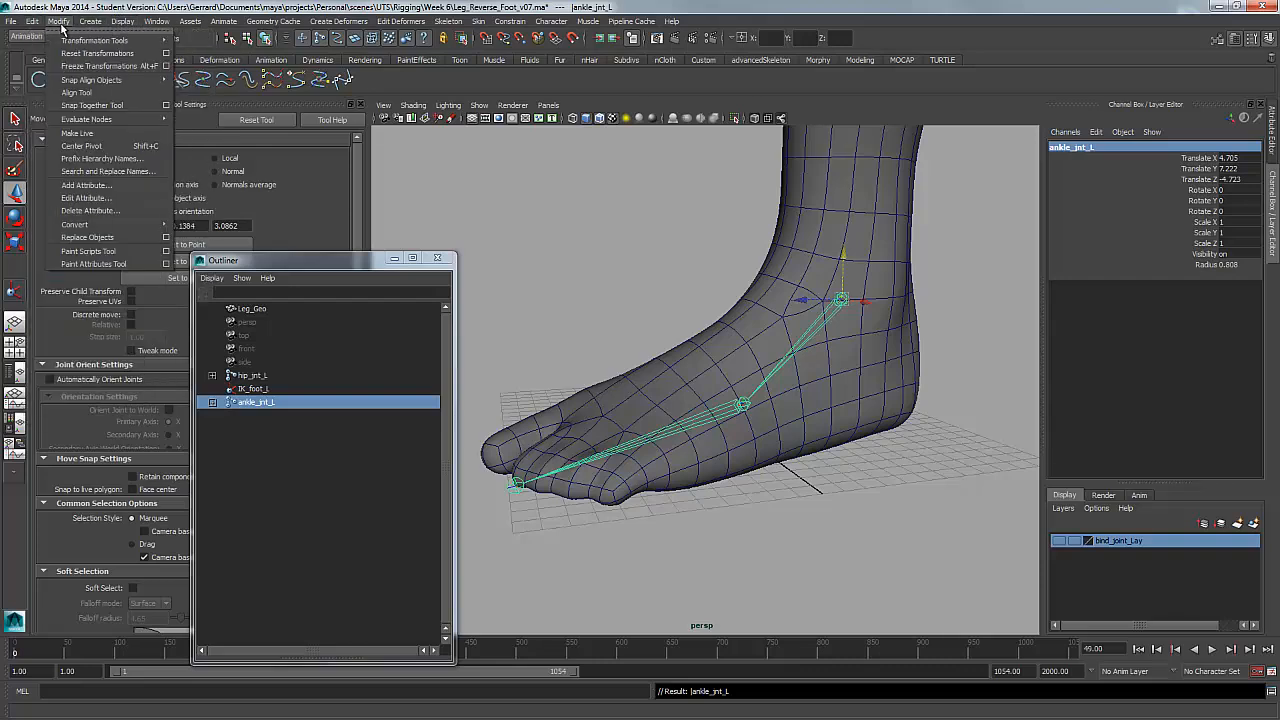
pyautogui.click(96, 158)
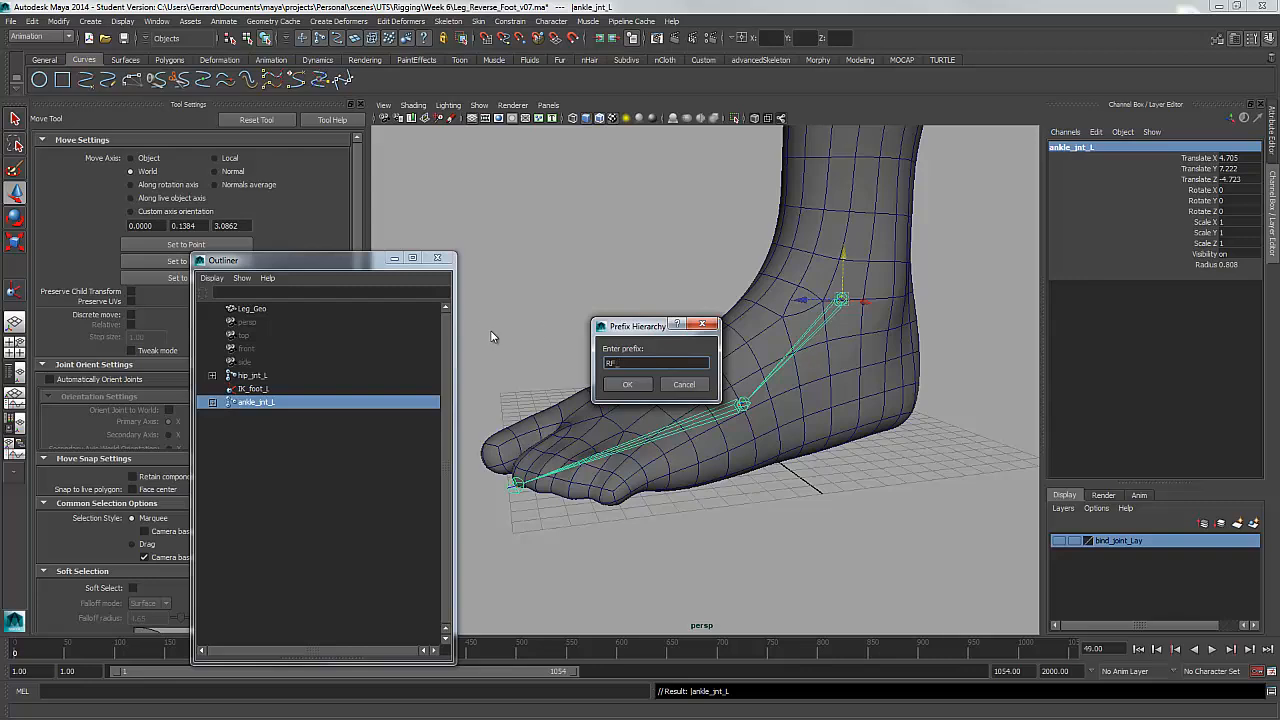
pyautogui.write('RF_')
pyautogui.click(627, 384)
pyautogui.click(212, 402)
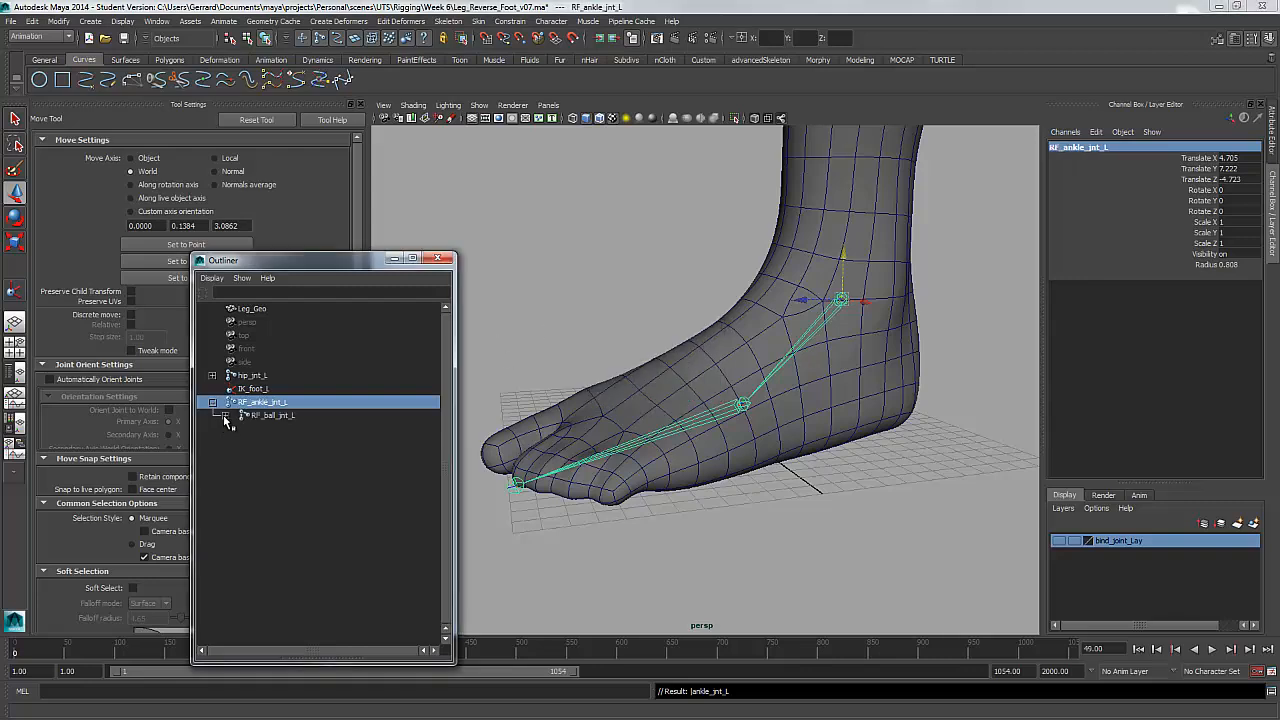
pyautogui.click(225, 416)
pyautogui.click(297, 431)
pyautogui.click(284, 403)
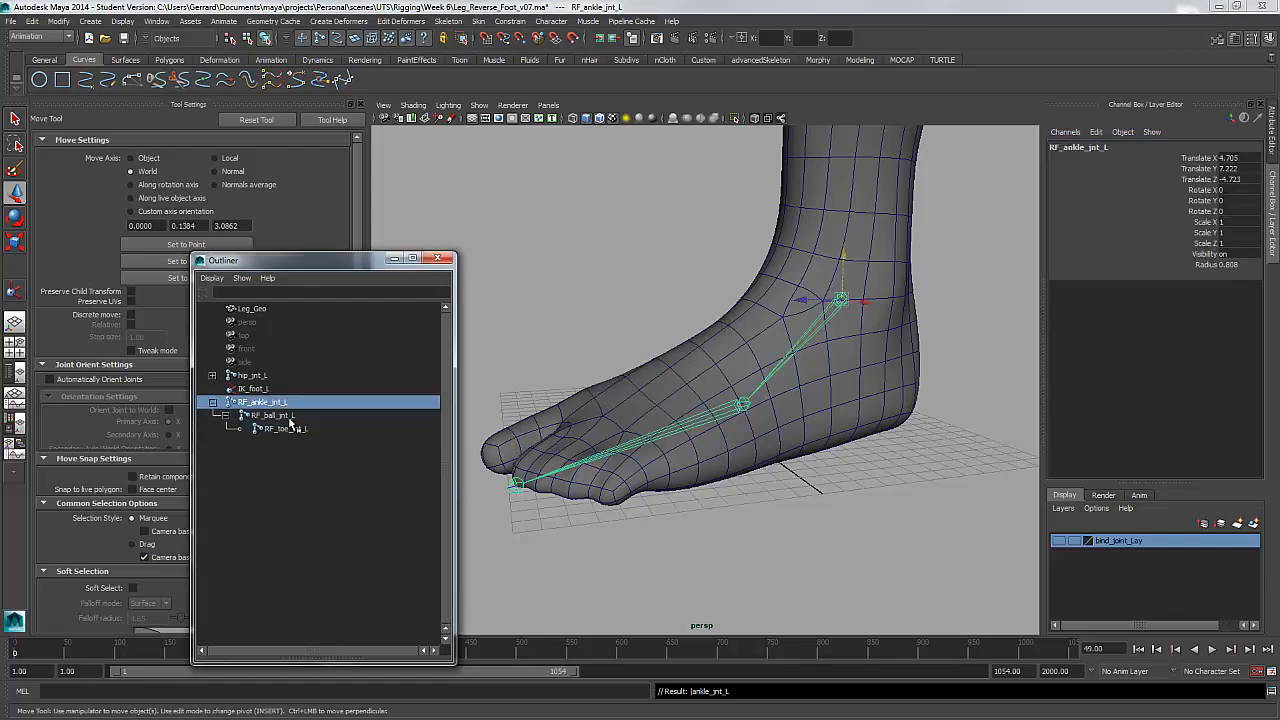
# Duplicate RF_toe_jnt_L and unparent the copy from the reverse foot chain
pyautogui.click(296, 430)
pyautogui.keyDown('alt'); pyautogui.moveTo(658, 469); pyautogui.dragTo(738, 430, button='middle'); pyautogui.keyUp('alt')
pyautogui.keyDown('alt'); pyautogui.moveTo(738, 430); pyautogui.dragTo(768, 400); pyautogui.keyUp('alt')
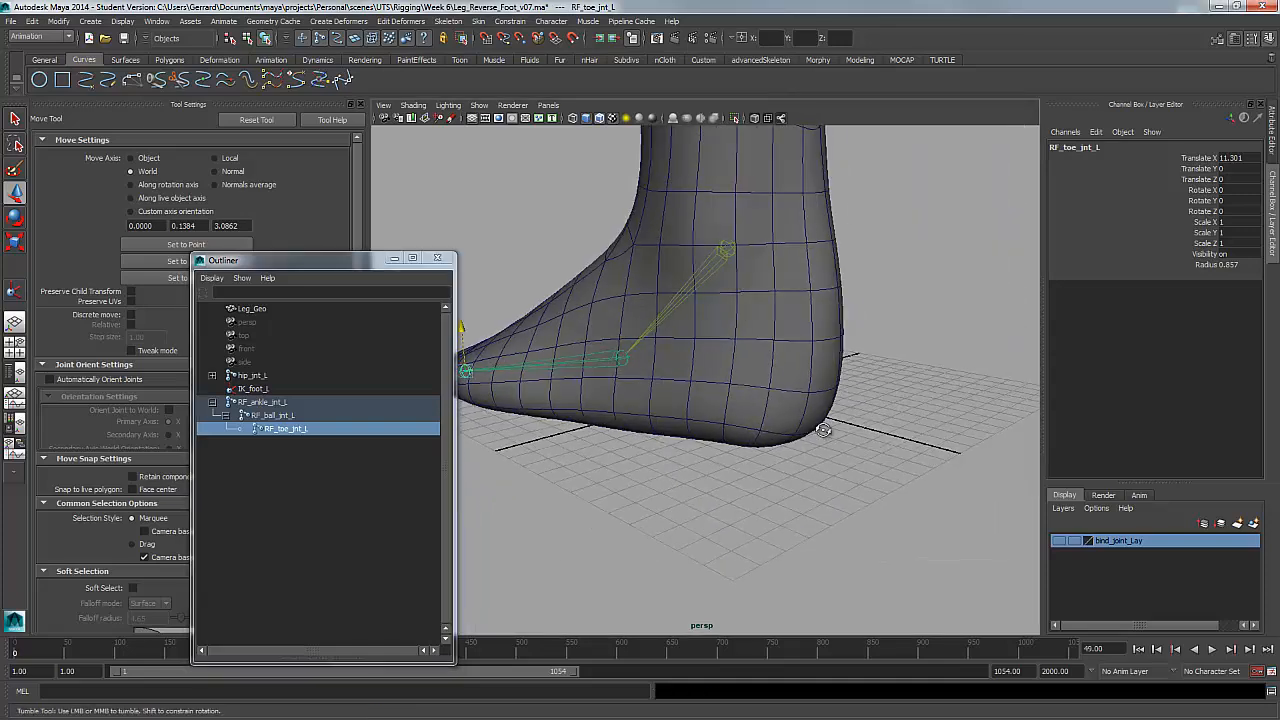
pyautogui.keyDown('alt'); pyautogui.moveTo(824, 430); pyautogui.dragTo(835, 457); pyautogui.keyUp('alt')
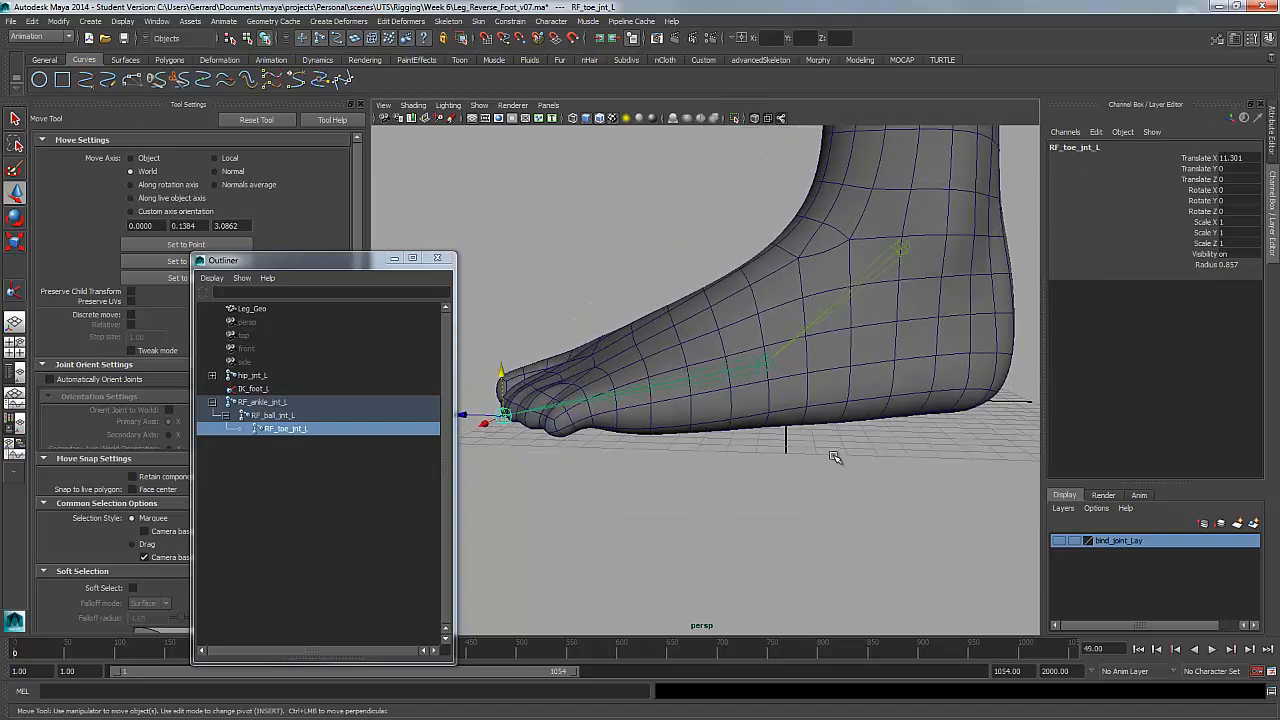
pyautogui.hotkey('ctrl', 'd')
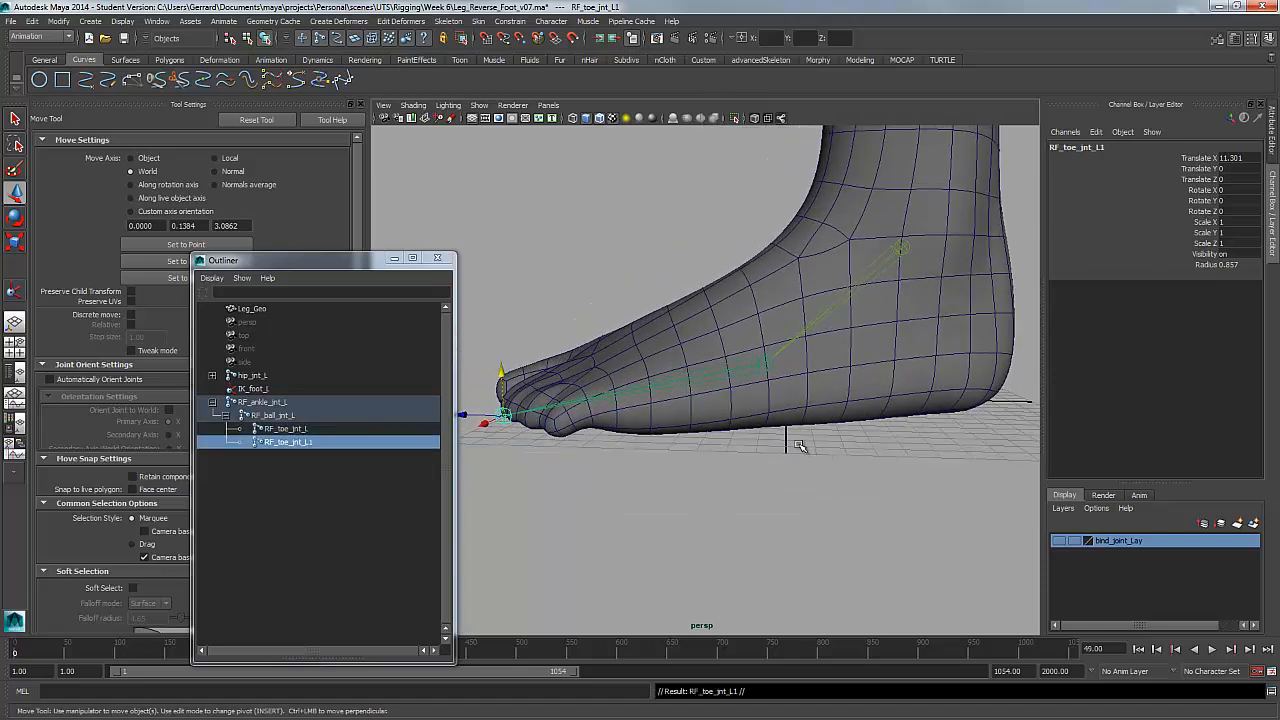
pyautogui.hotkey('shift', 'p')
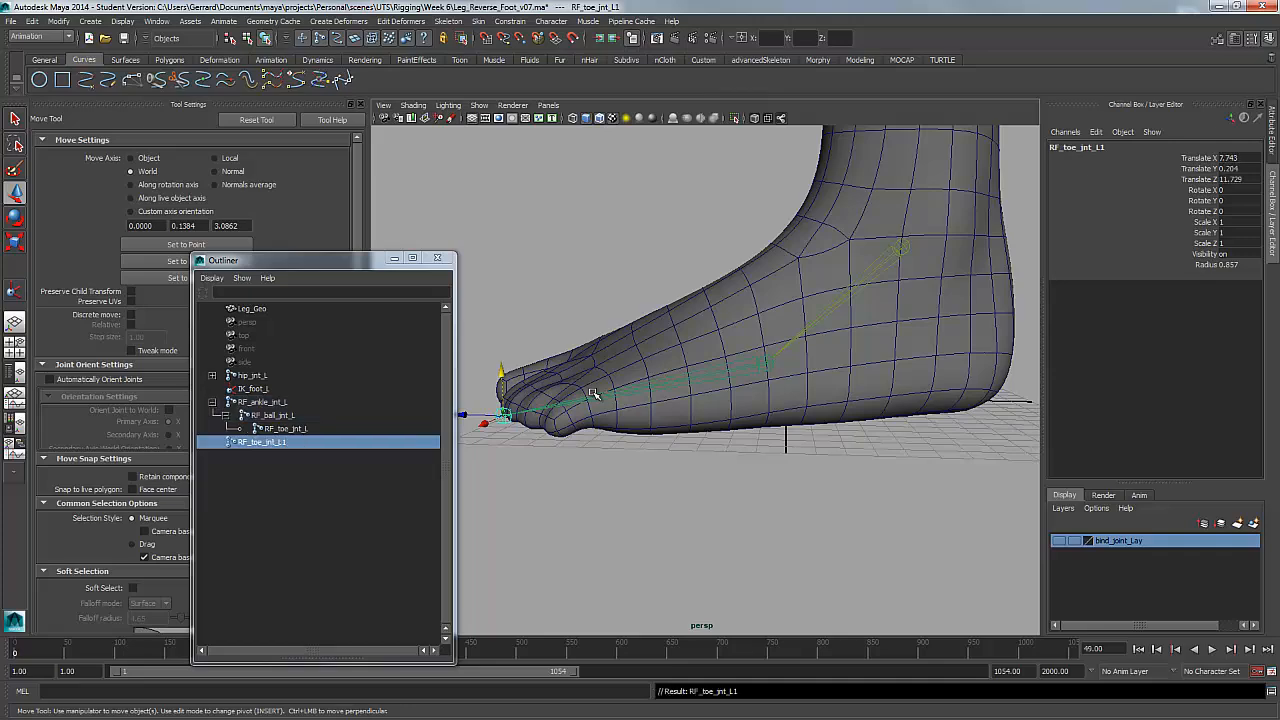
# Rename the unparented toe joint copy as RF_heel_jnt_L
pyautogui.keyDown('alt'); pyautogui.moveTo(598, 410); pyautogui.dragTo(917, 310); pyautogui.keyUp('alt')
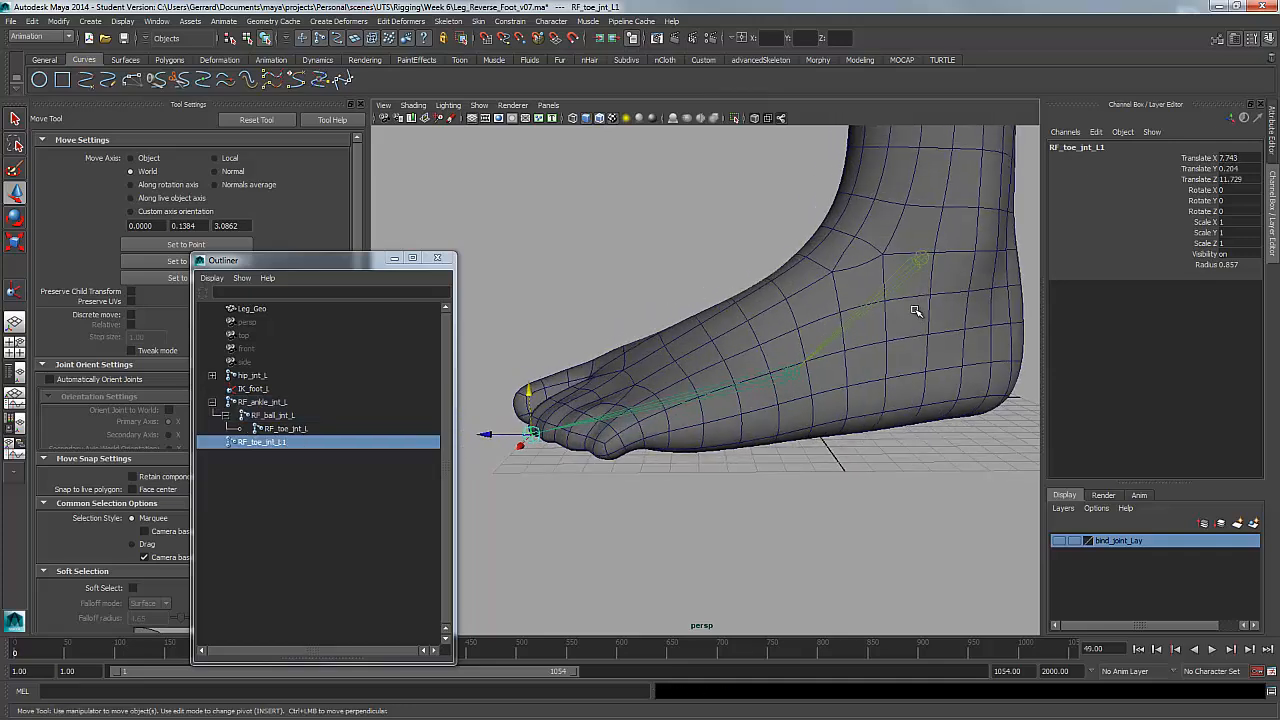
pyautogui.keyDown('alt'); pyautogui.moveTo(839, 324); pyautogui.dragTo(831, 373); pyautogui.keyUp('alt')
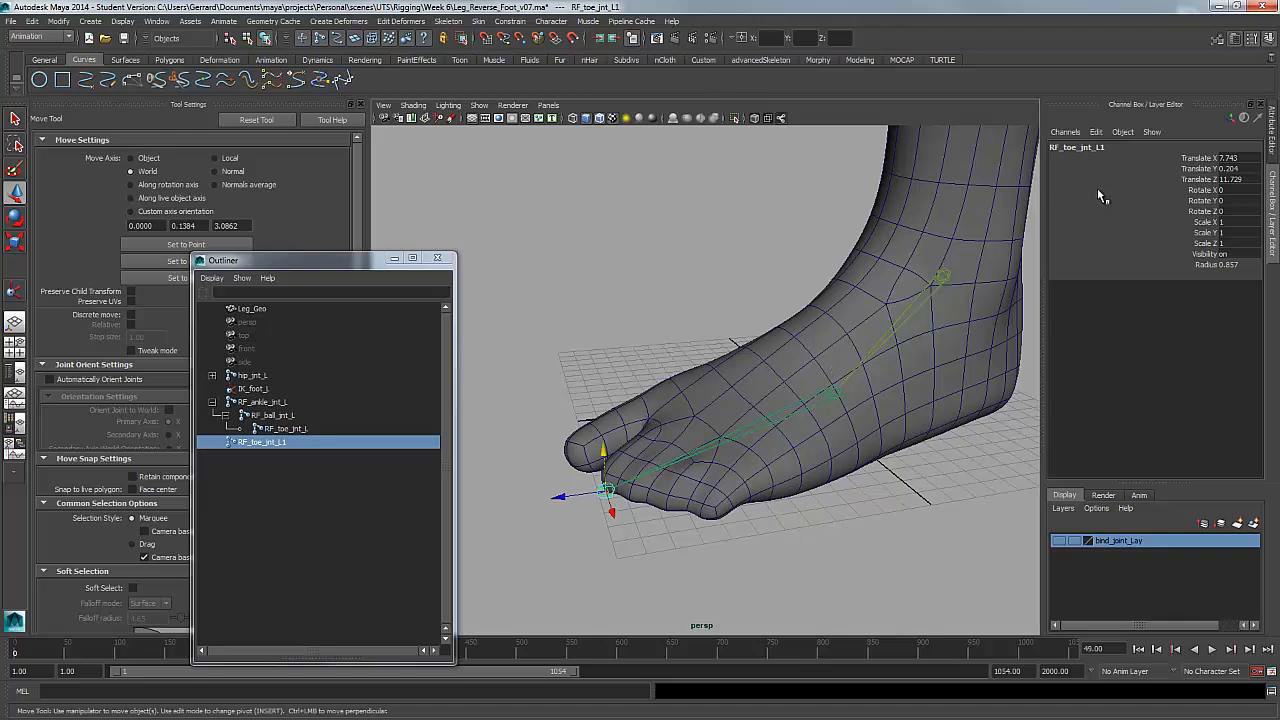
pyautogui.doubleClick(1100, 147)
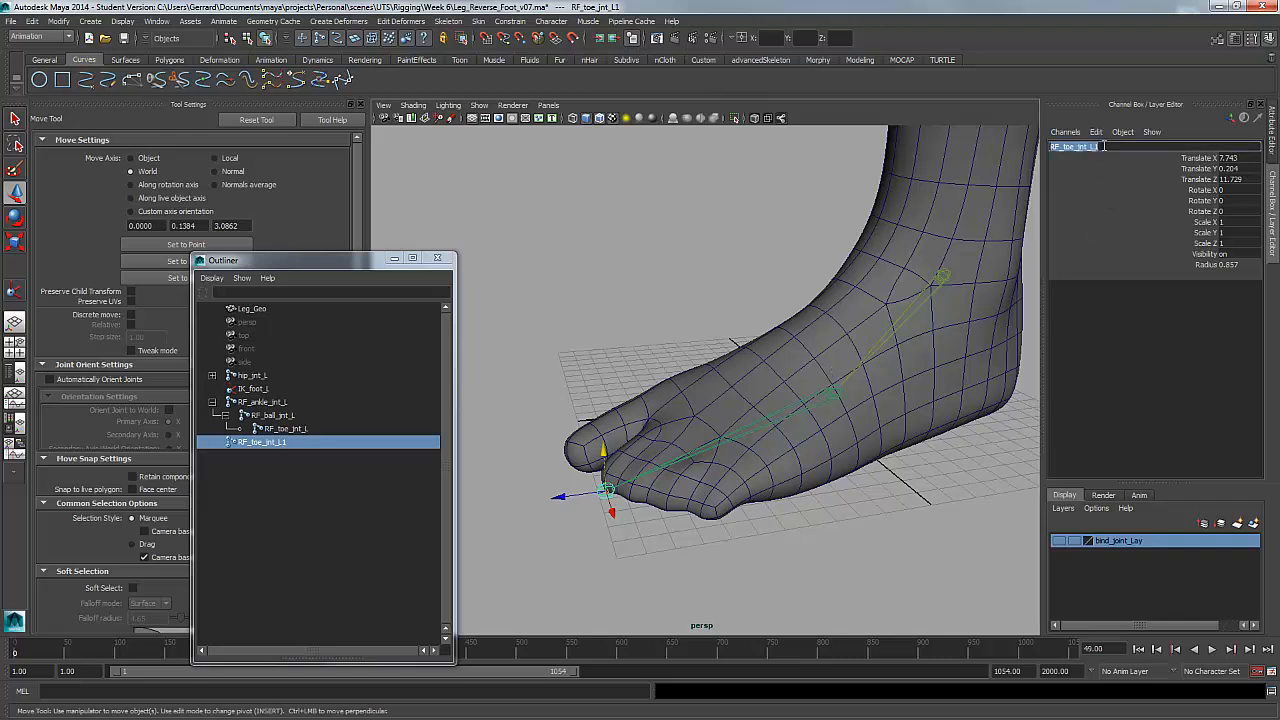
pyautogui.write('RF')
pyautogui.press('Return')
# Set the Move tool's axis to Object and move RF_heel_jnt_L back from the toes into the heel of the foot
pyautogui.keyDown('alt'); pyautogui.moveTo(598, 490); pyautogui.dragTo(824, 540); pyautogui.keyUp('alt')
pyautogui.press('w')
pyautogui.click(841, 506)
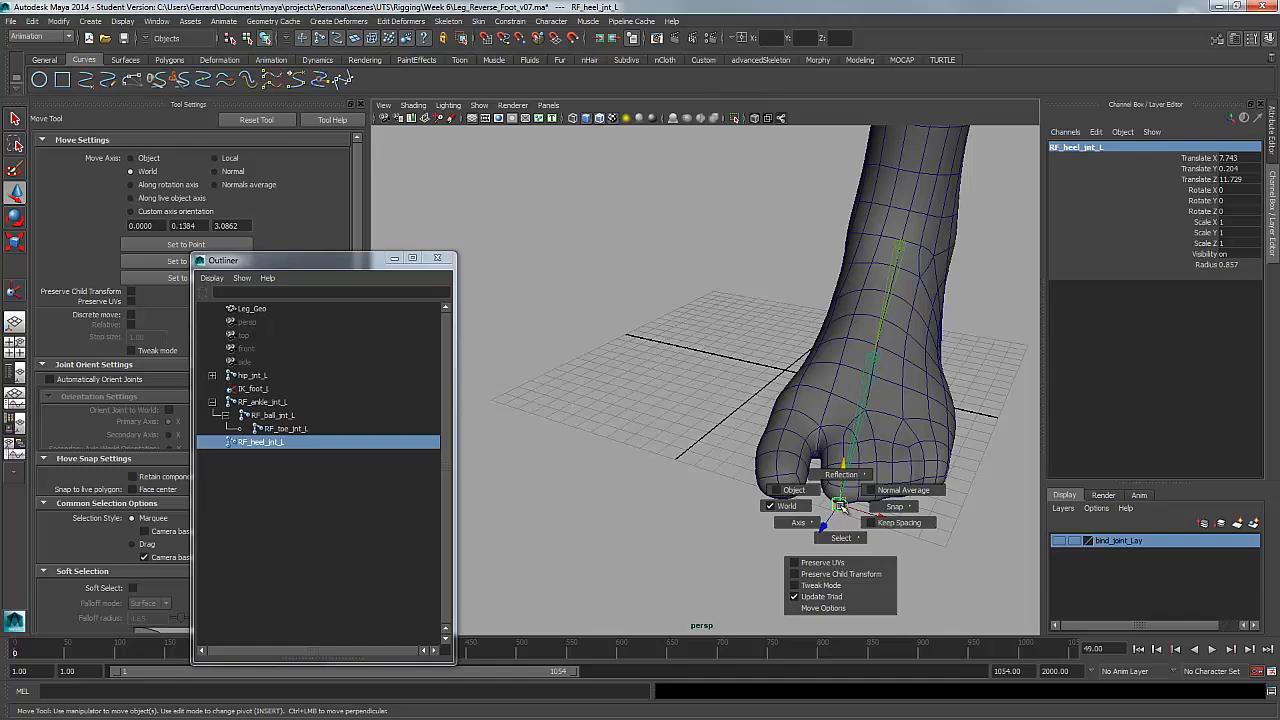
pyautogui.moveTo(845, 505); pyautogui.dragTo(520, 492)
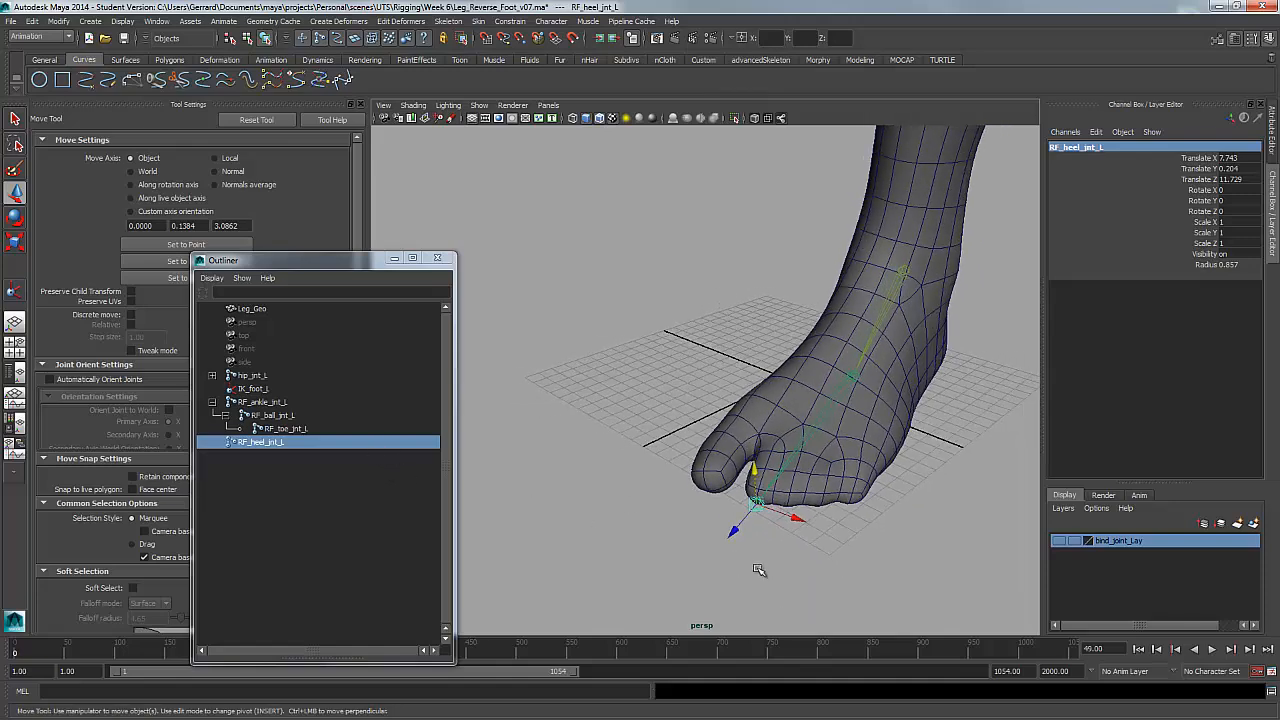
pyautogui.keyDown('alt'); pyautogui.moveTo(758, 569); pyautogui.dragTo(663, 555); pyautogui.keyUp('alt')
pyautogui.moveTo(582, 521); pyautogui.dragTo(602, 430)
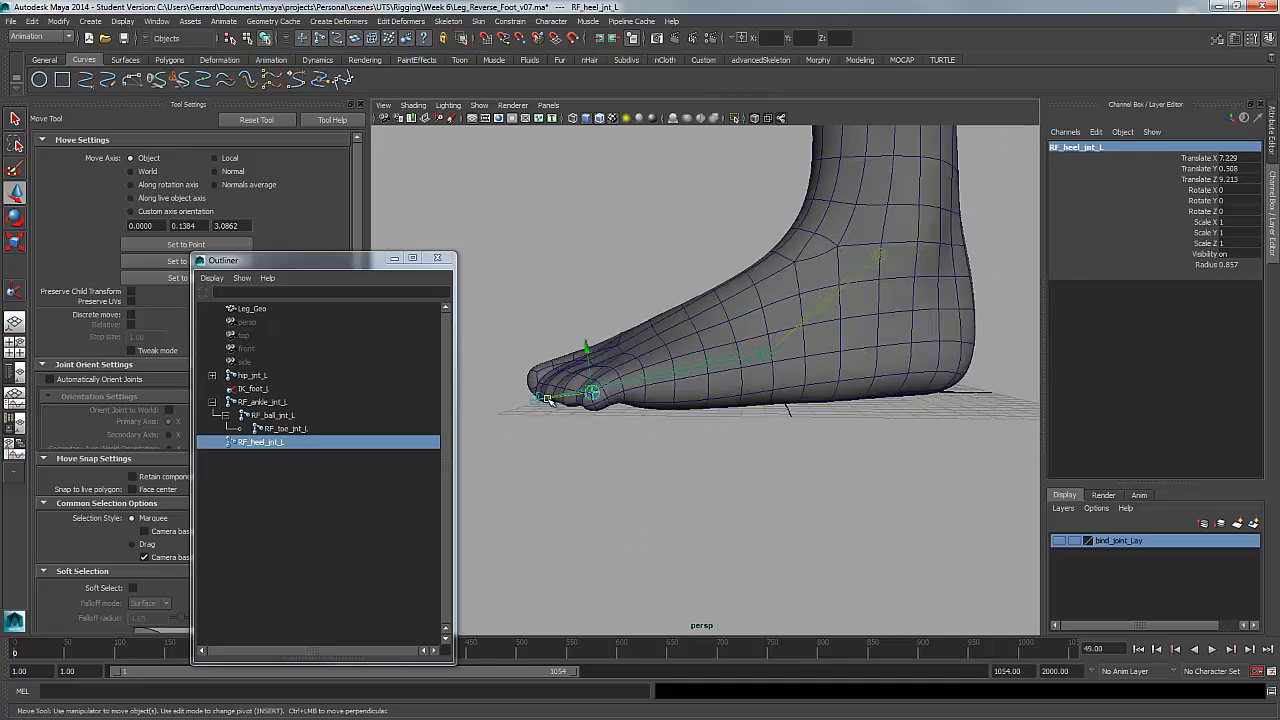
pyautogui.moveTo(547, 398); pyautogui.dragTo(696, 366)
pyautogui.press('e')
pyautogui.click(908, 383)
pyautogui.keyDown('alt'); pyautogui.moveTo(696, 366); pyautogui.dragTo(757, 402, button='right'); pyautogui.keyUp('alt')
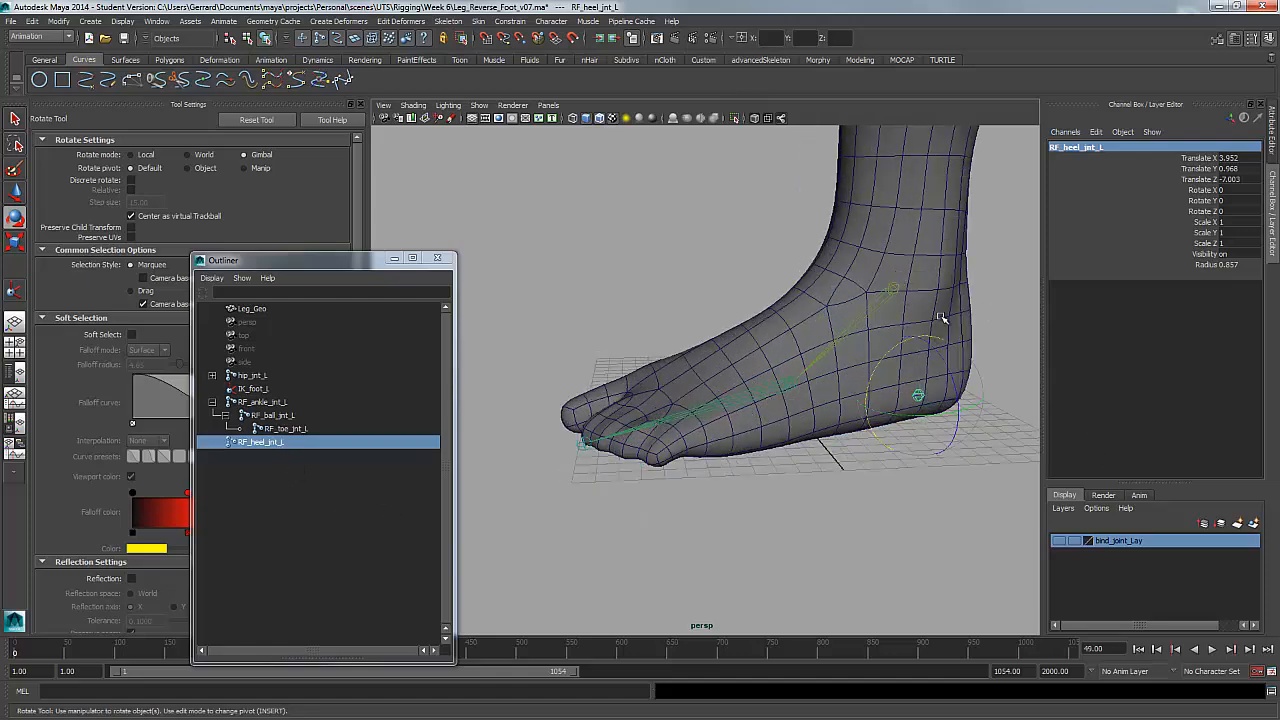
# Reroot the duplicated foot chain at RF_toe_jnt_L so its hierarchy runs from toe to ball to ankle
pyautogui.click(893, 288)
pyautogui.press('q')
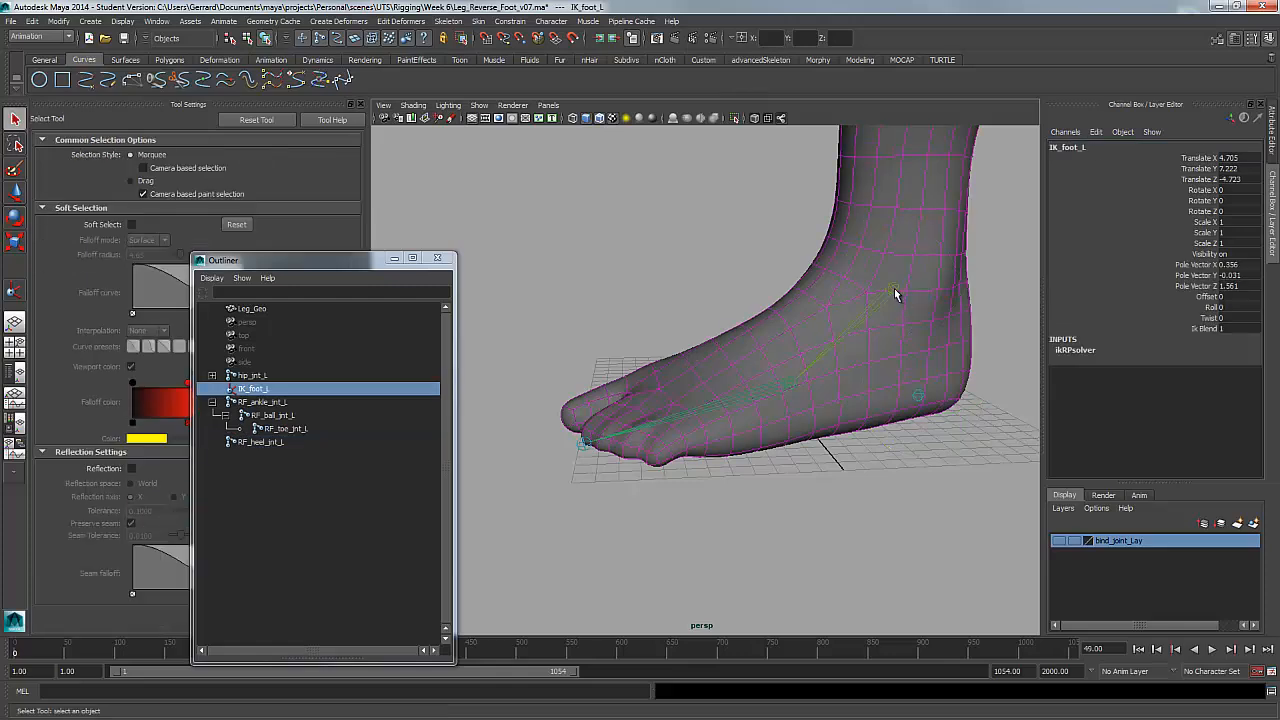
pyautogui.click(261, 402)
pyautogui.press('e')
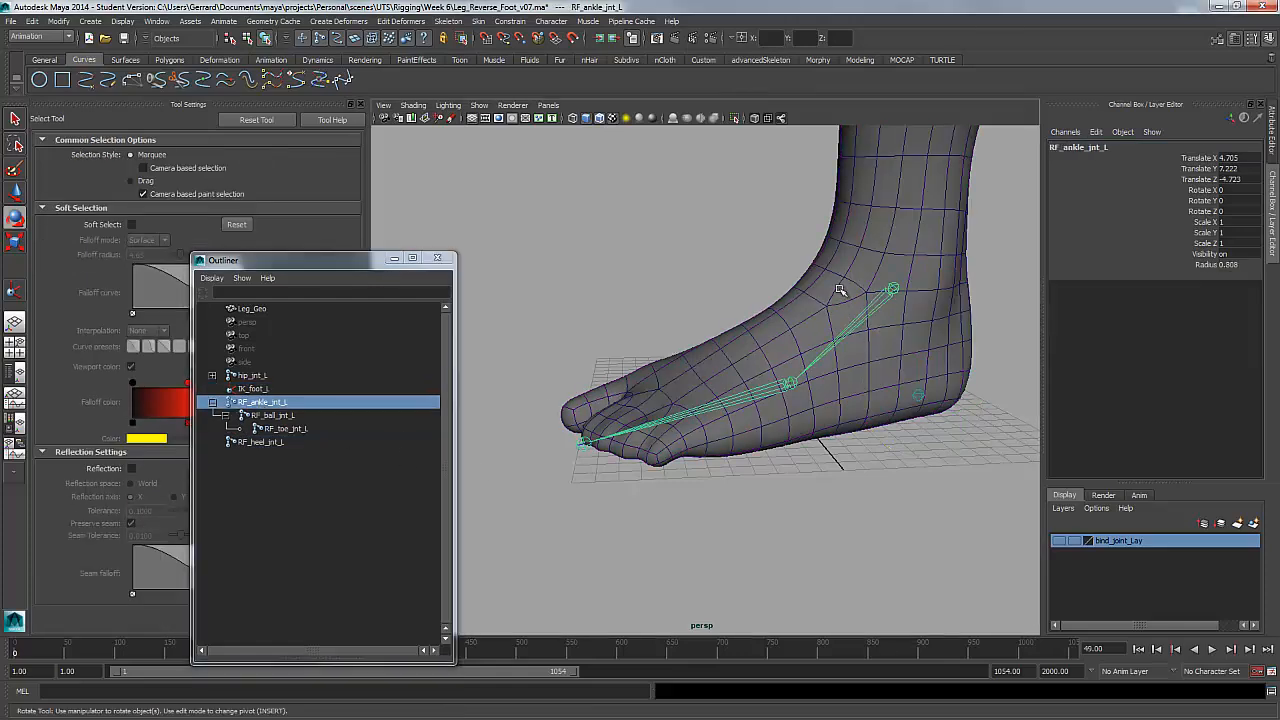
pyautogui.click(918, 394)
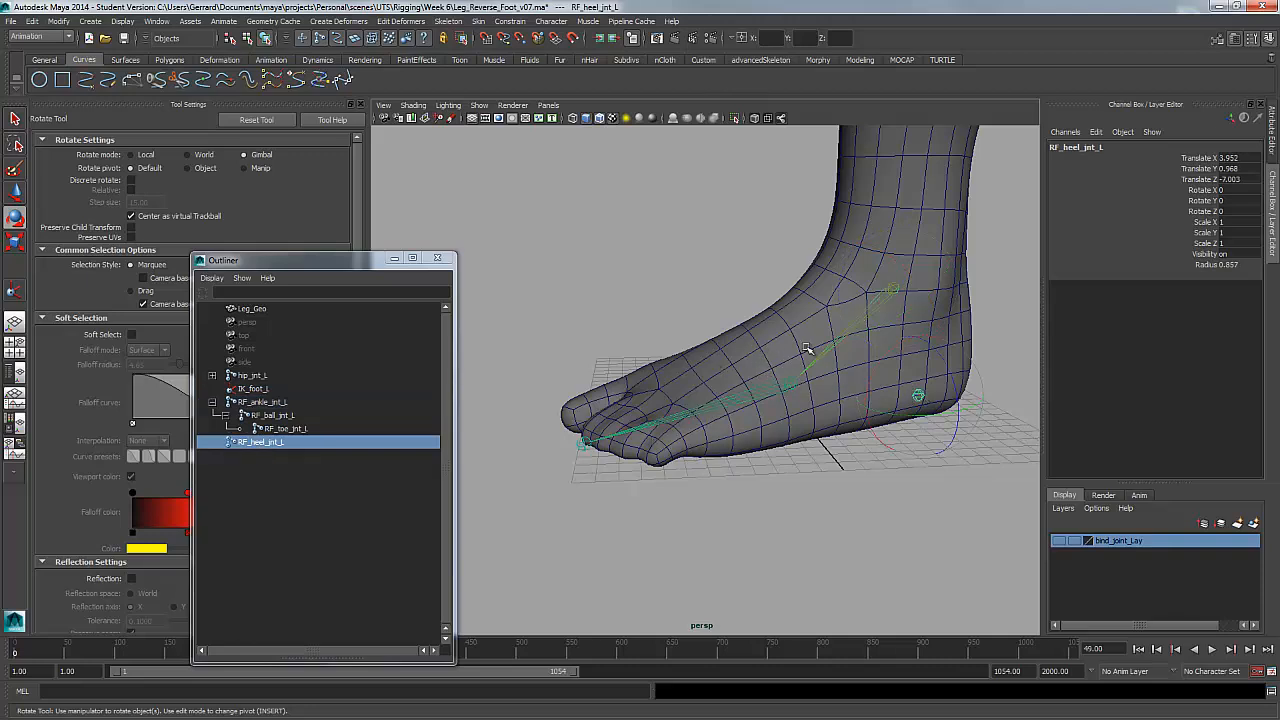
pyautogui.click(586, 441)
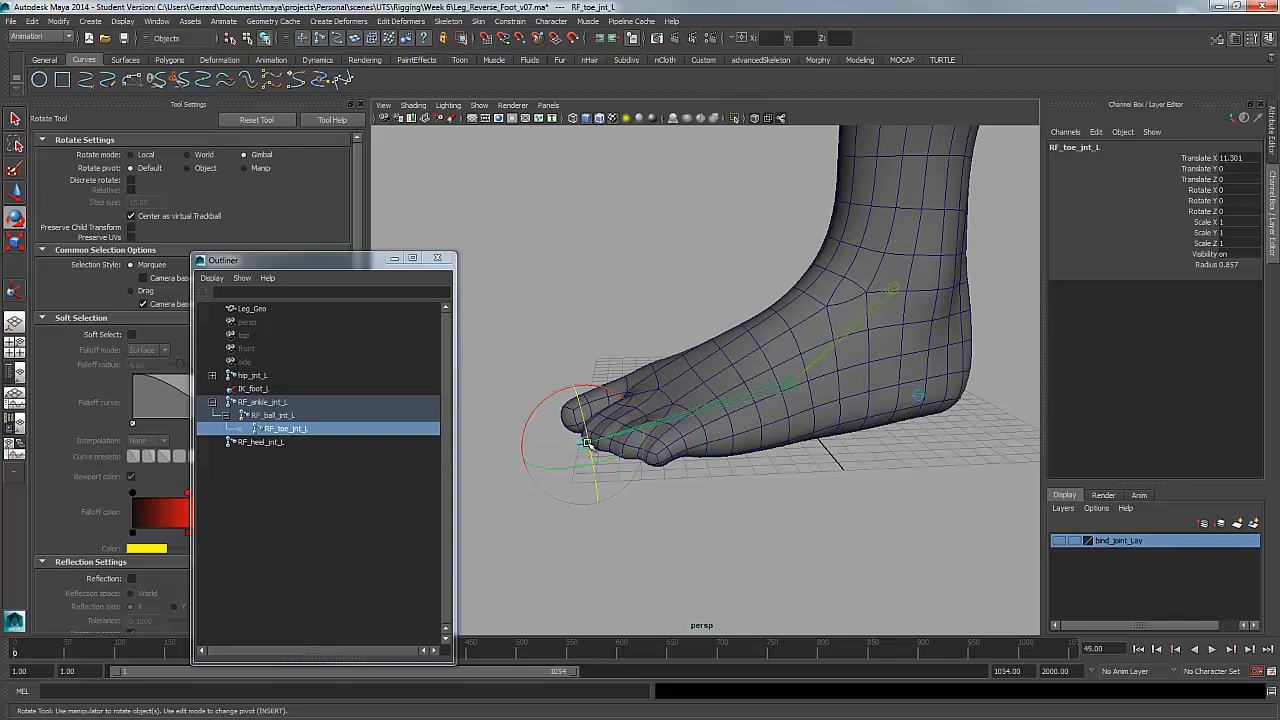
pyautogui.click(445, 22)
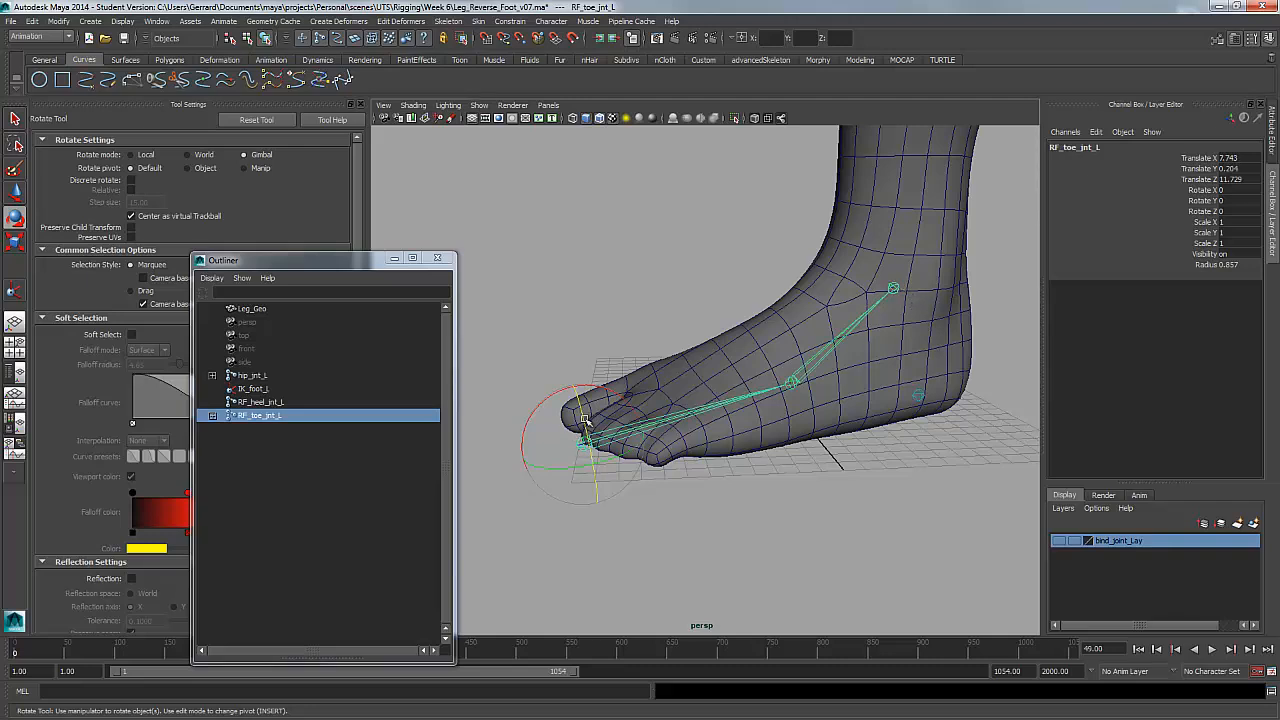
# Parent the RF_toe_jnt_L chain under RF_heel_jnt_L
pyautogui.click(920, 395)
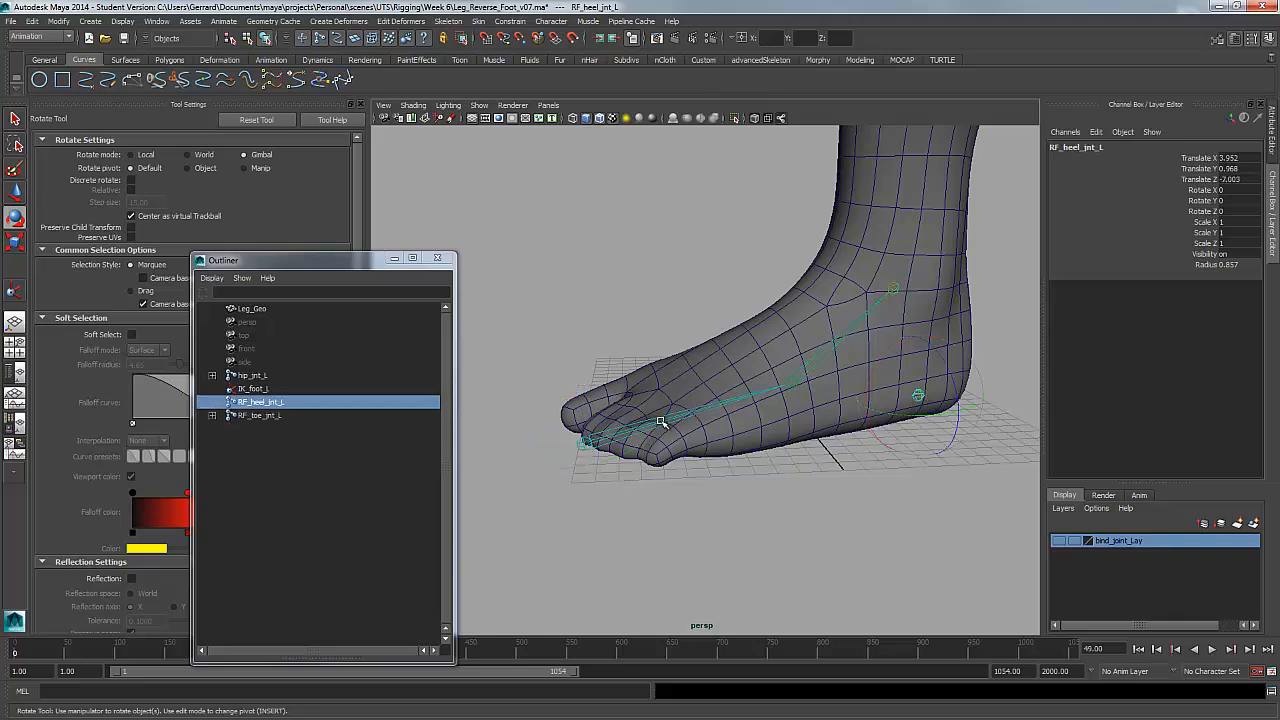
pyautogui.click(586, 440)
pyautogui.keyDown('shift'); pyautogui.click(920, 397); pyautogui.keyUp('shift')
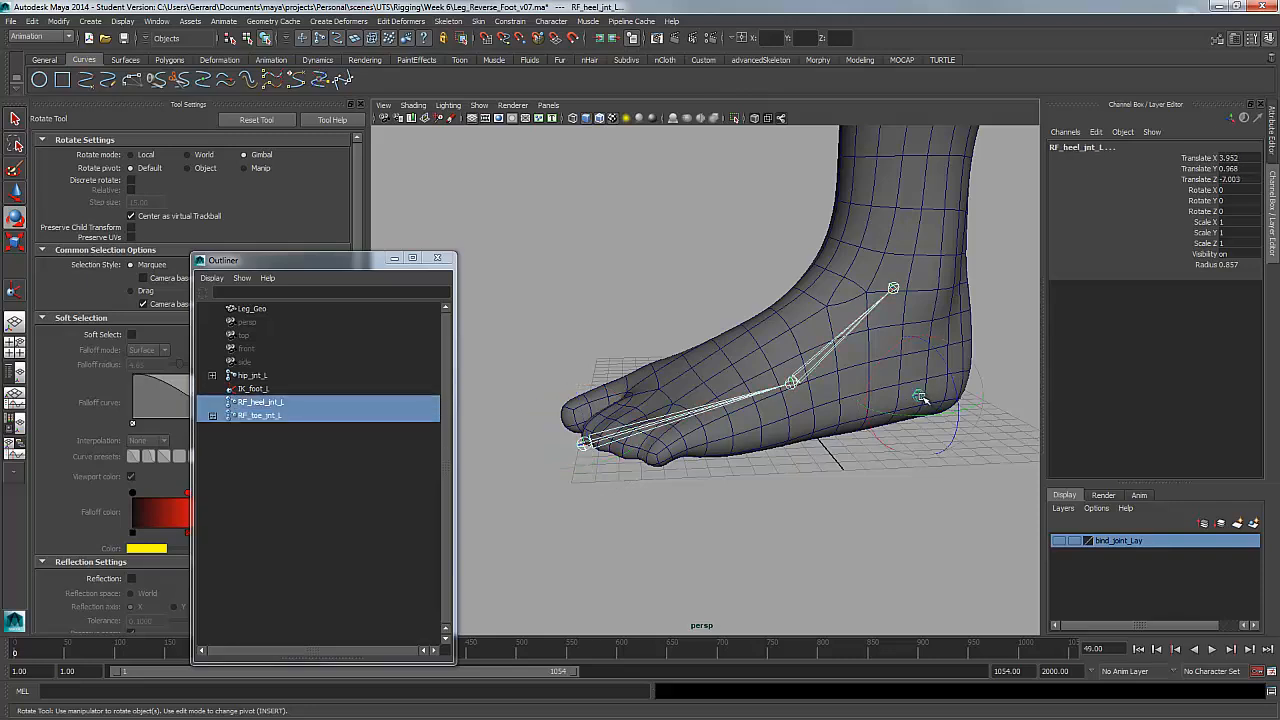
pyautogui.press('p')
# Test the reverse foot chain by rotating the heel, toe and ball joints one at a time, undoing each rotation
pyautogui.click(920, 398)
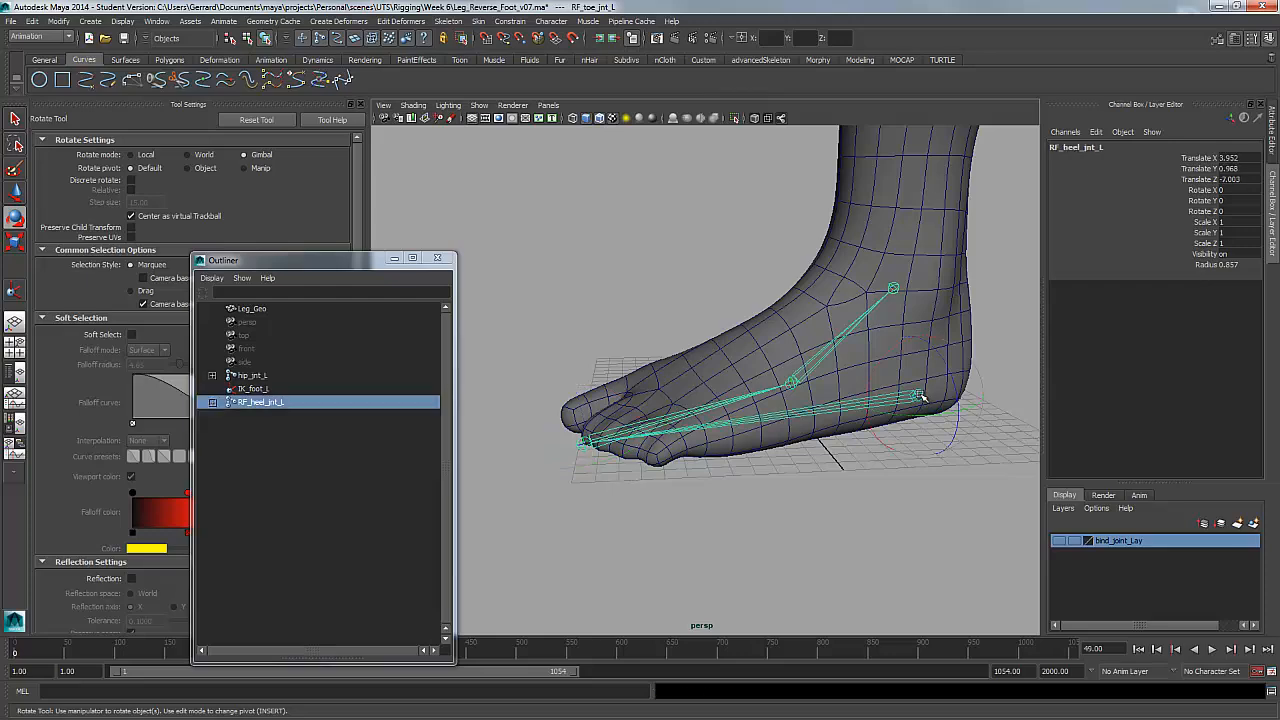
pyautogui.moveTo(893, 369)
pyautogui.mouseDown()
pyautogui.moveTo(897, 343)
pyautogui.moveTo(897, 373)
pyautogui.moveTo(903, 354)
pyautogui.mouseUp()
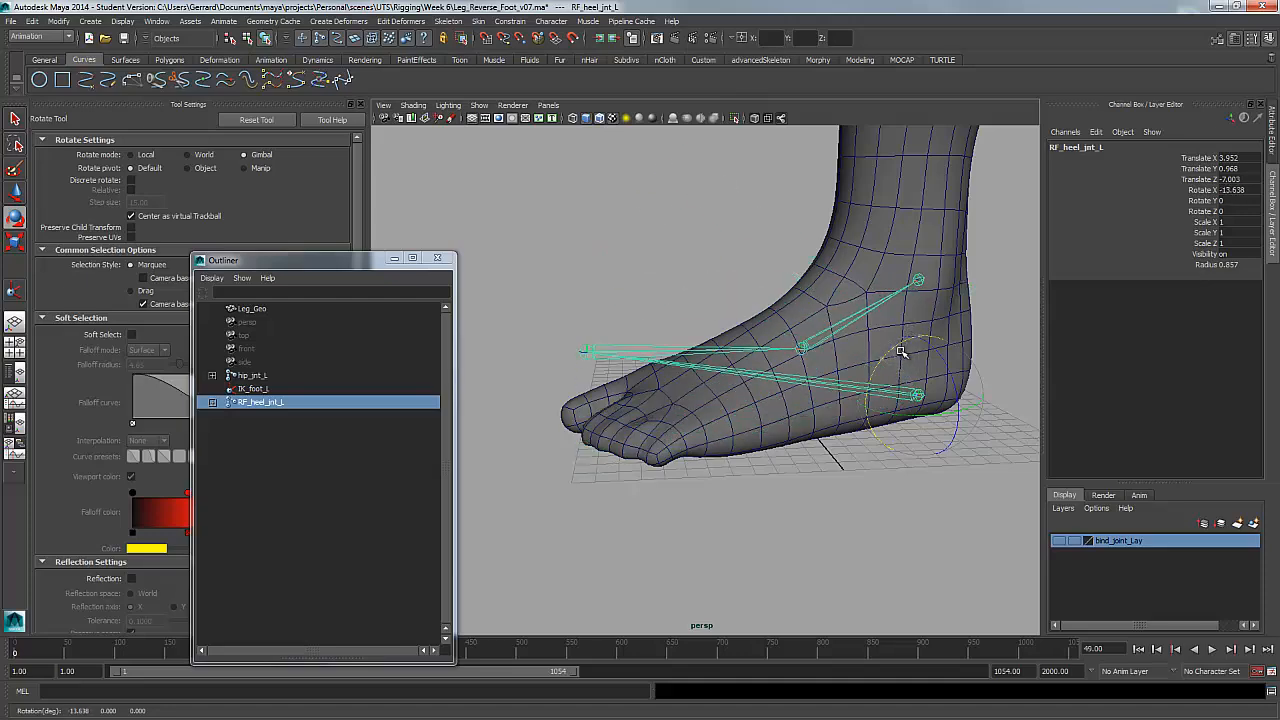
pyautogui.hotkey('ctrl', 'z')
pyautogui.click(658, 416)
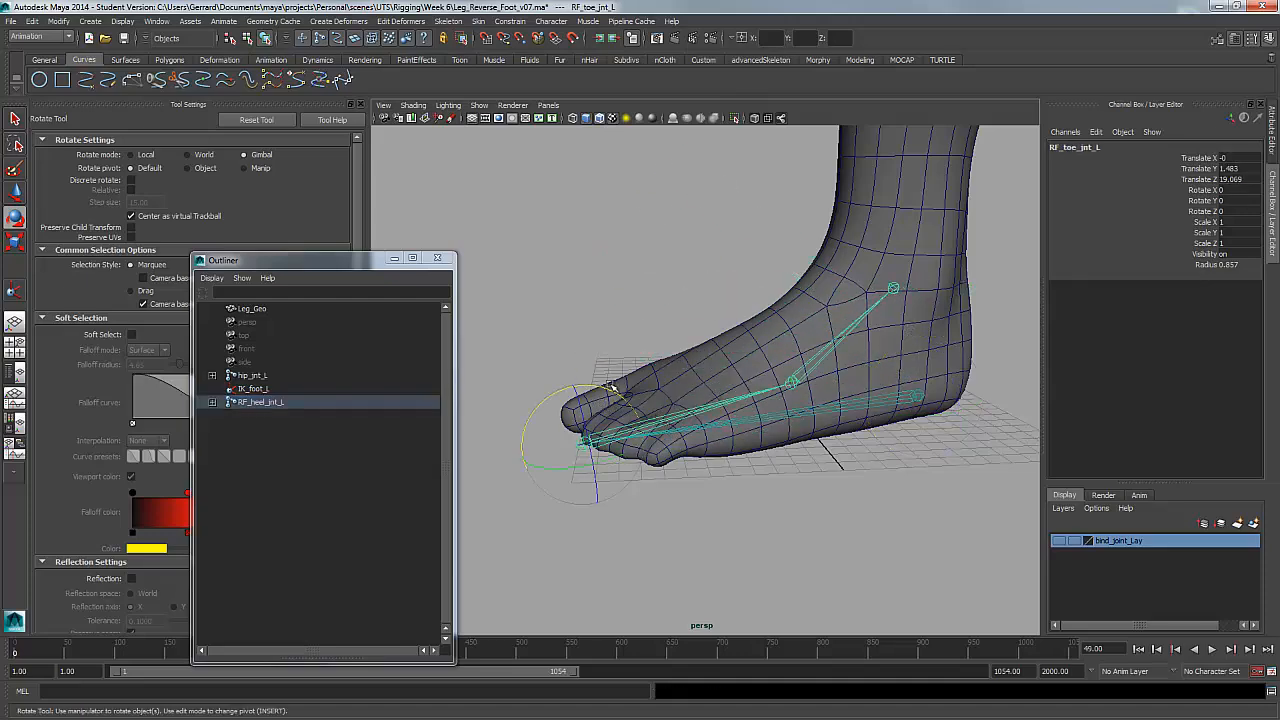
pyautogui.moveTo(609, 388)
pyautogui.mouseDown()
pyautogui.moveTo(580, 371)
pyautogui.moveTo(591, 374)
pyautogui.mouseUp()
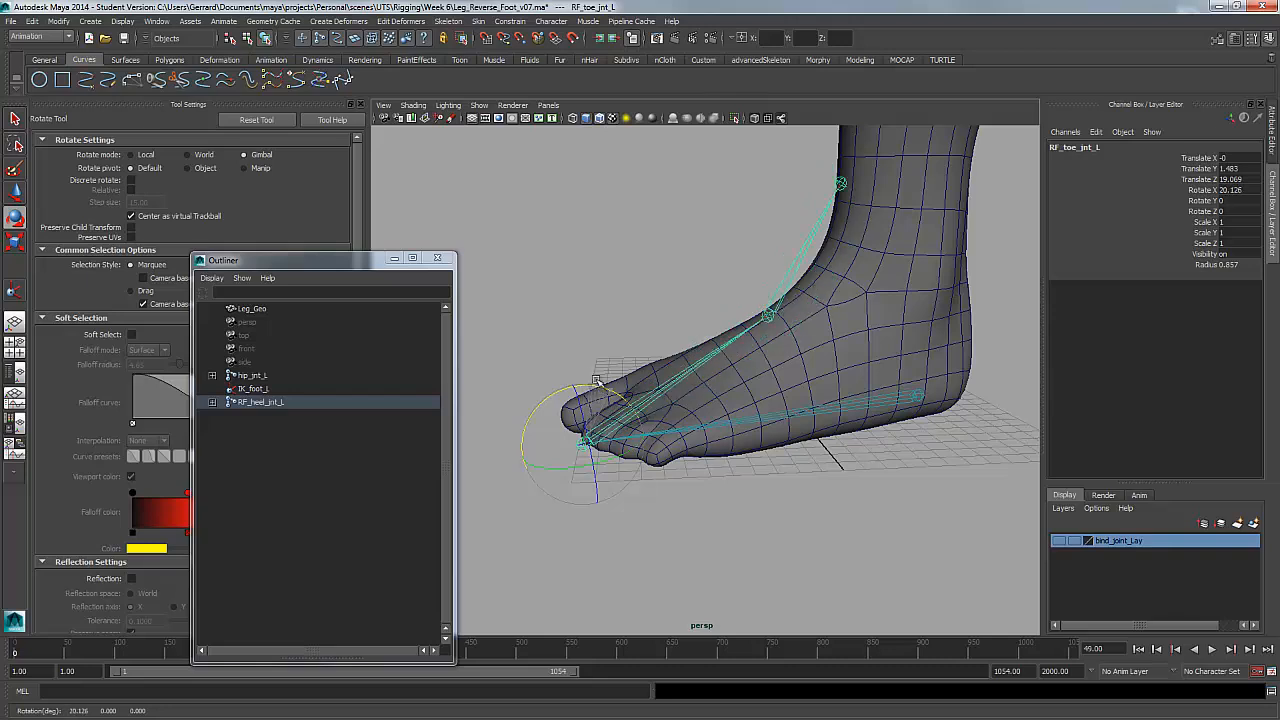
pyautogui.hotkey('ctrl', 'z')
pyautogui.click(813, 362)
pyautogui.moveTo(791, 327); pyautogui.dragTo(790, 326)
pyautogui.hotkey('ctrl', 'z')
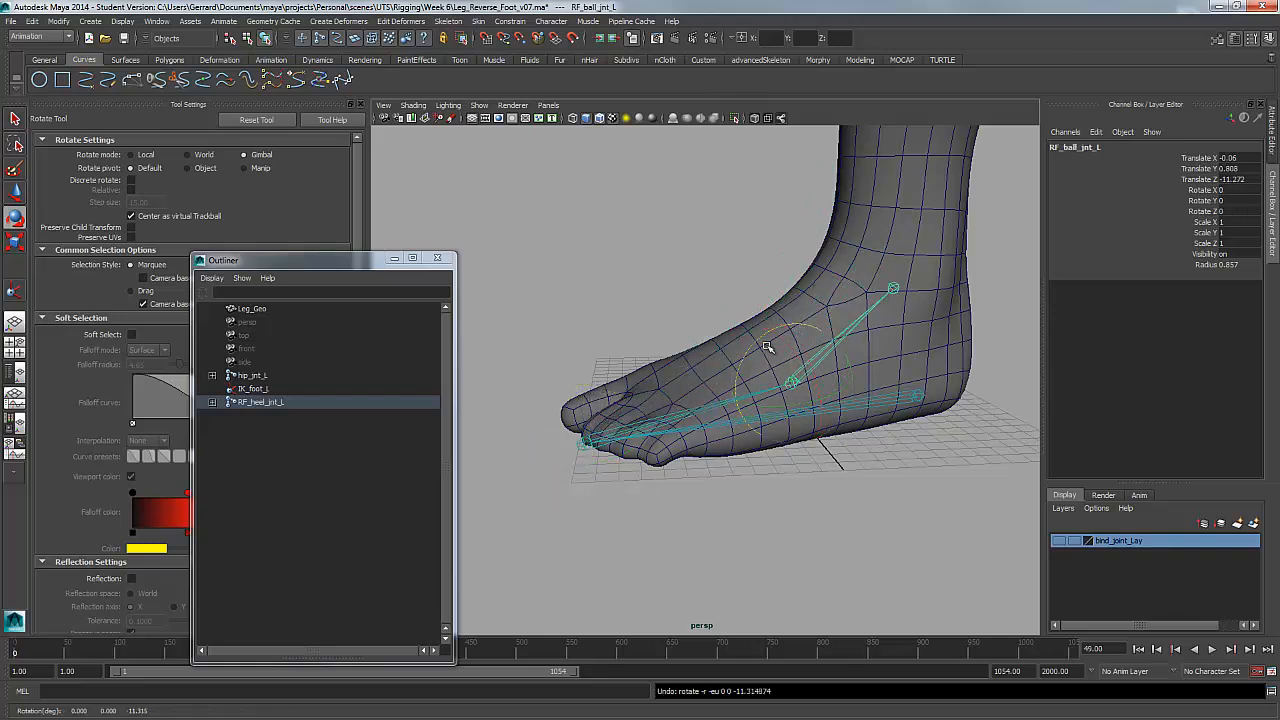
# Expand the heel joint hierarchy and put RF_heel_jnt_L in a new display layer named reverse_foot_lay
pyautogui.click(211, 401)
pyautogui.click(225, 415)
pyautogui.click(239, 428)
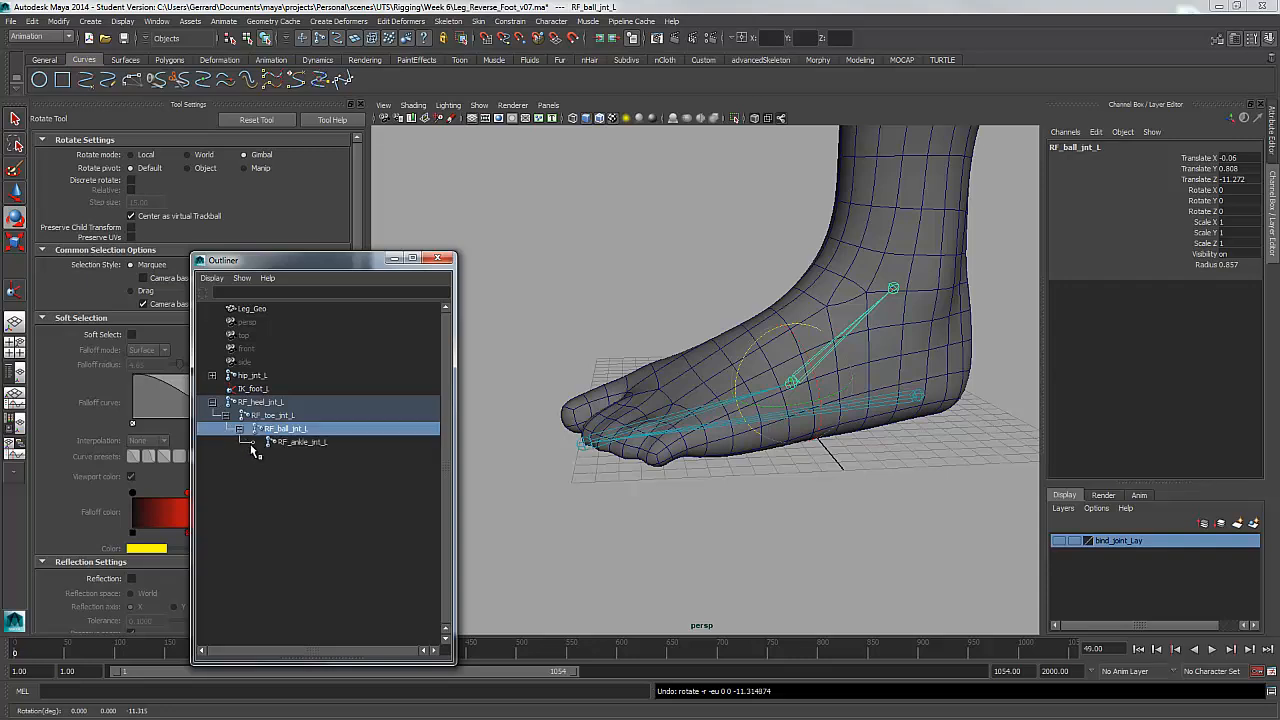
pyautogui.click(258, 402)
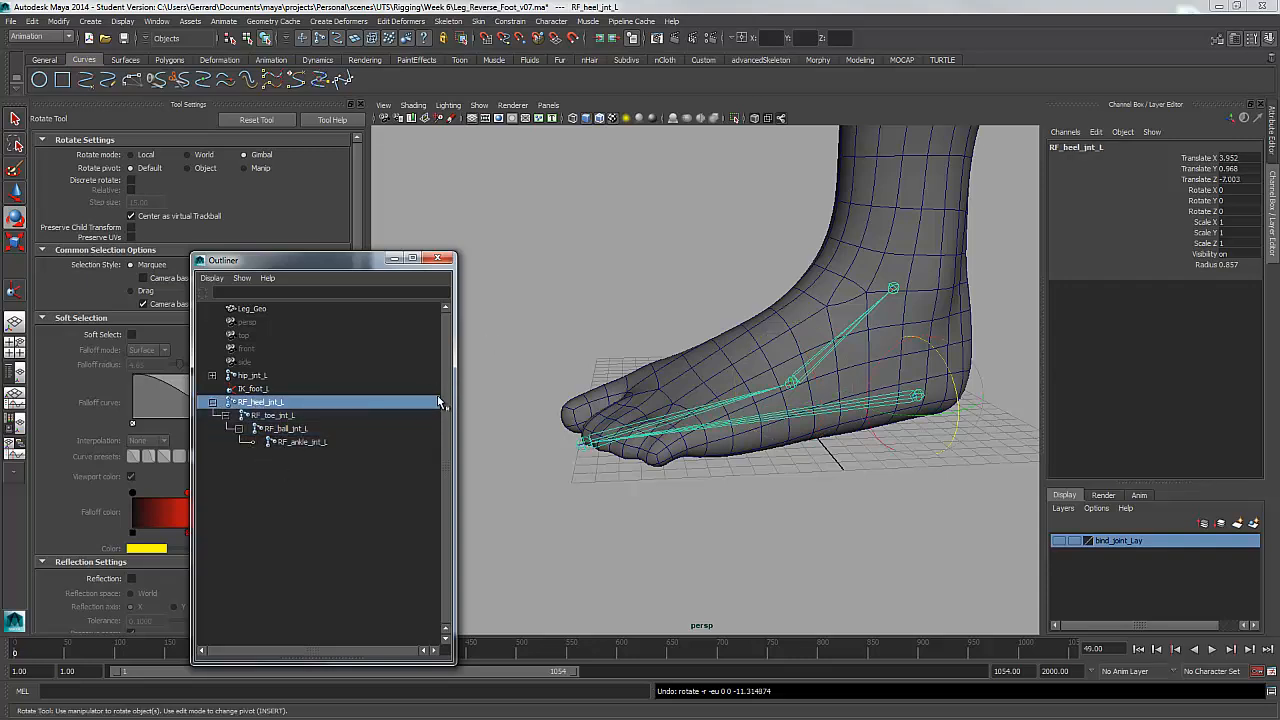
pyautogui.click(1254, 526)
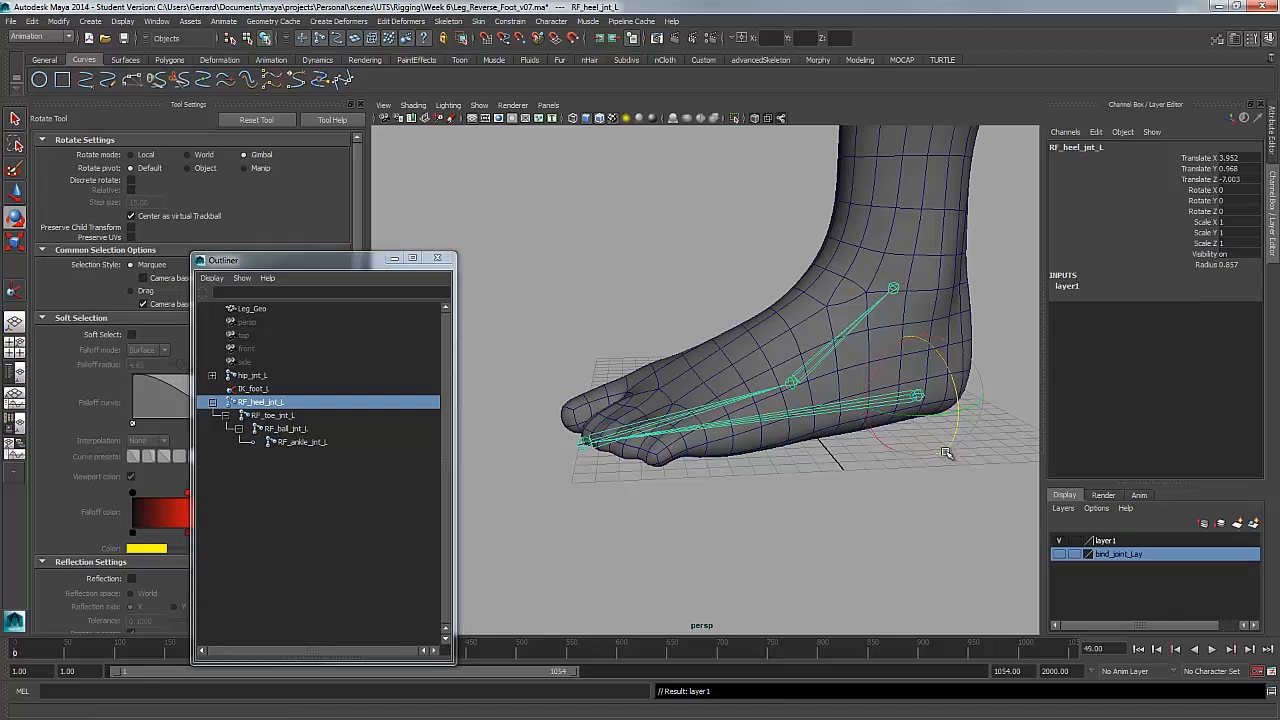
pyautogui.doubleClick(1105, 541)
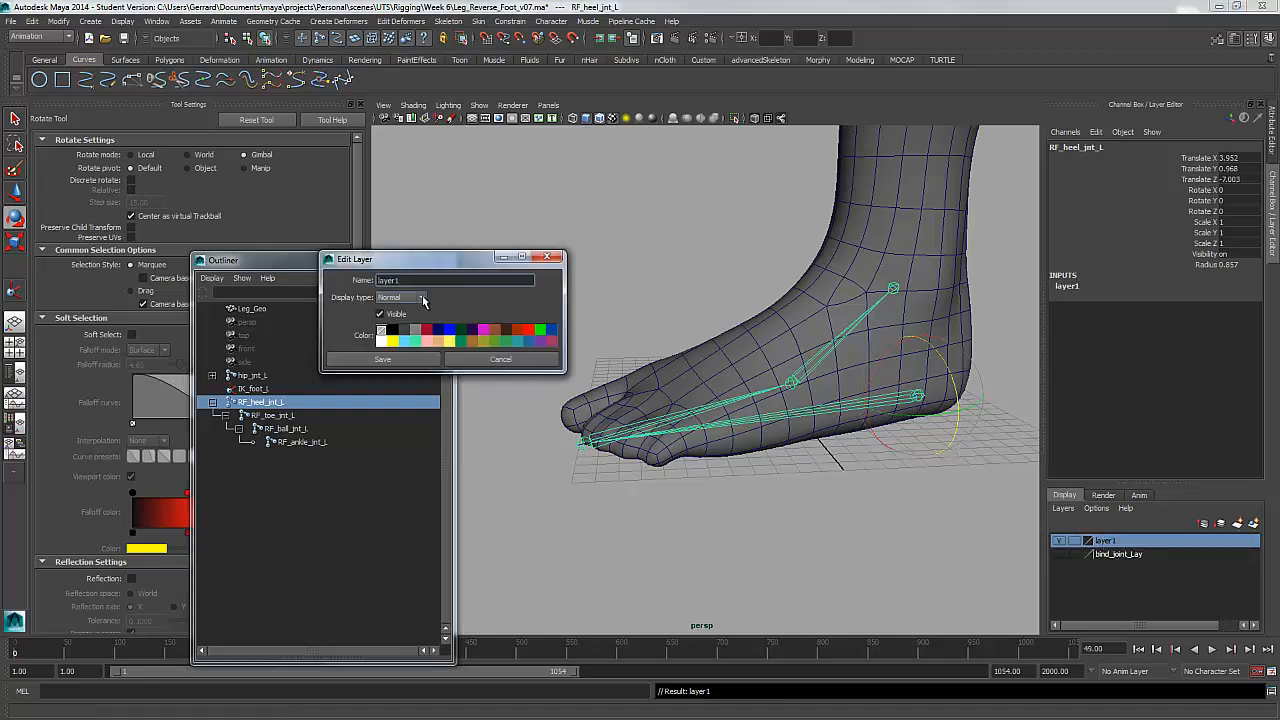
pyautogui.write('reverse_foot_')
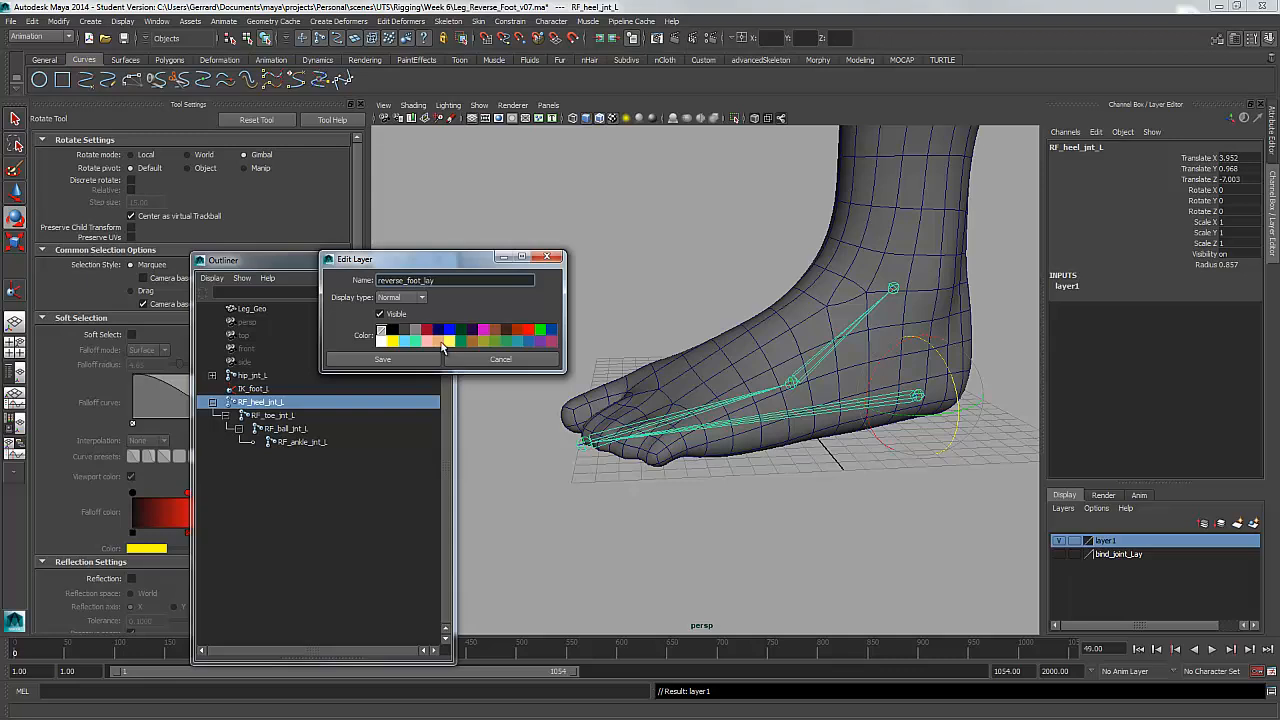
pyautogui.click(382, 359)
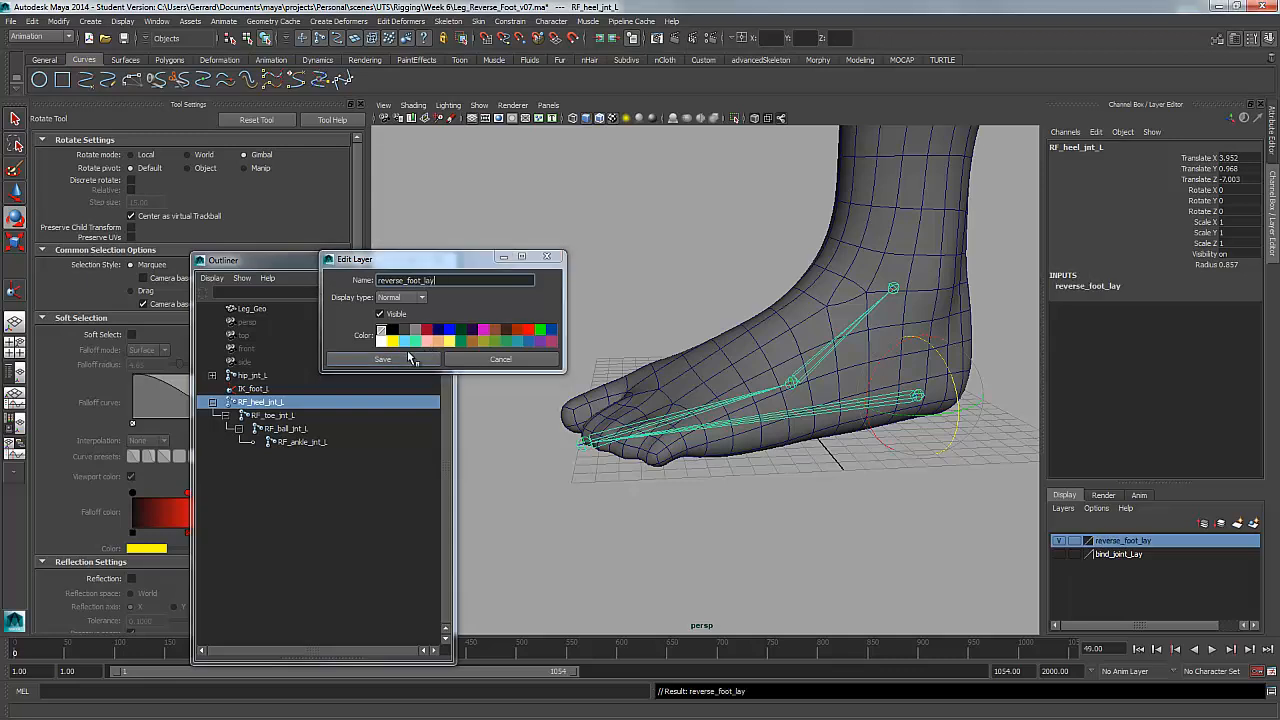
# Hide the reverse_foot_lay layer and show the bind_joint_Lay layer
pyautogui.click(1059, 541)
pyautogui.click(1060, 554)
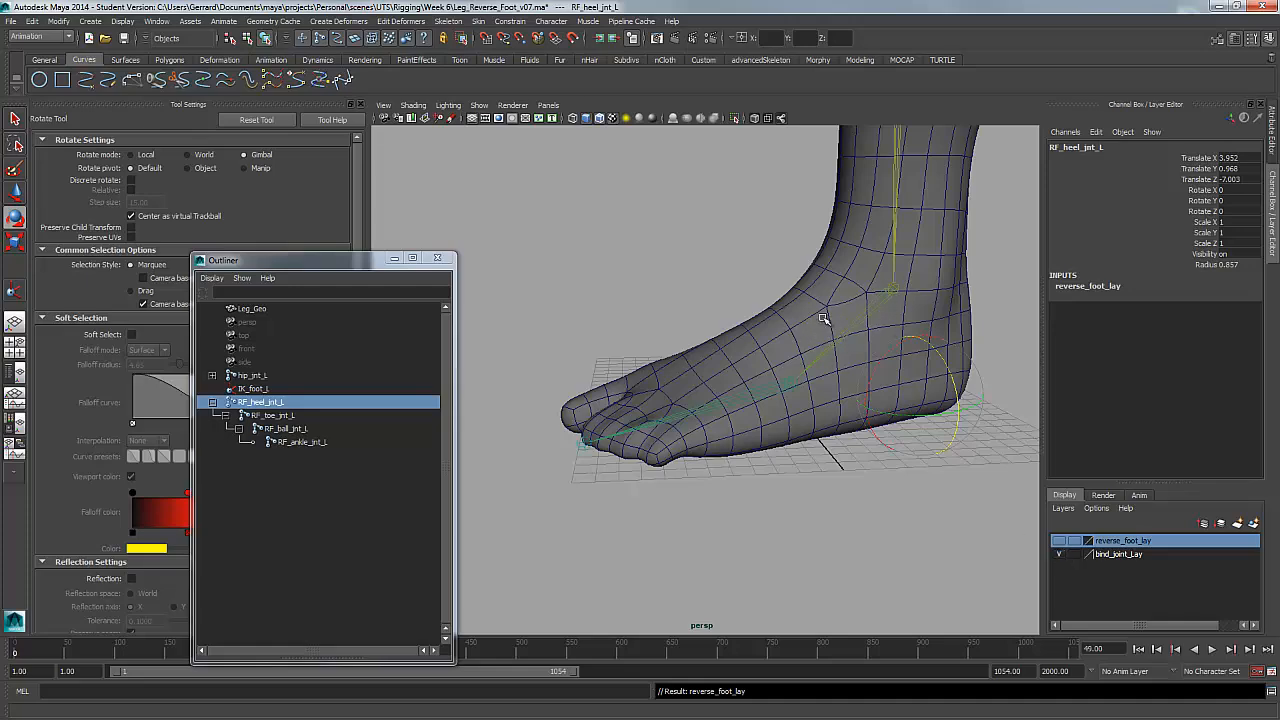
pyautogui.keyDown('alt'); pyautogui.moveTo(845, 390); pyautogui.dragTo(828, 428); pyautogui.keyUp('alt')
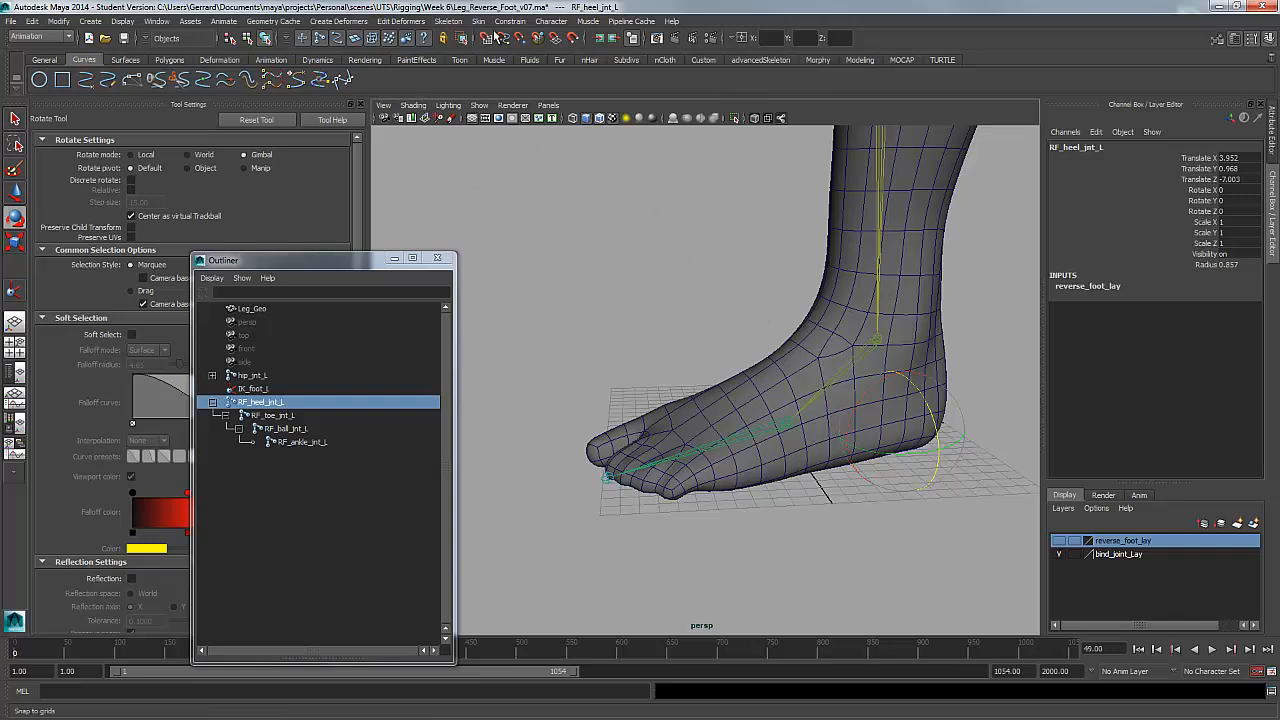
# Create a Single-Chain Solver IK handle from the ankle joint to the ball joint of the bind skeleton
pyautogui.click(458, 22)
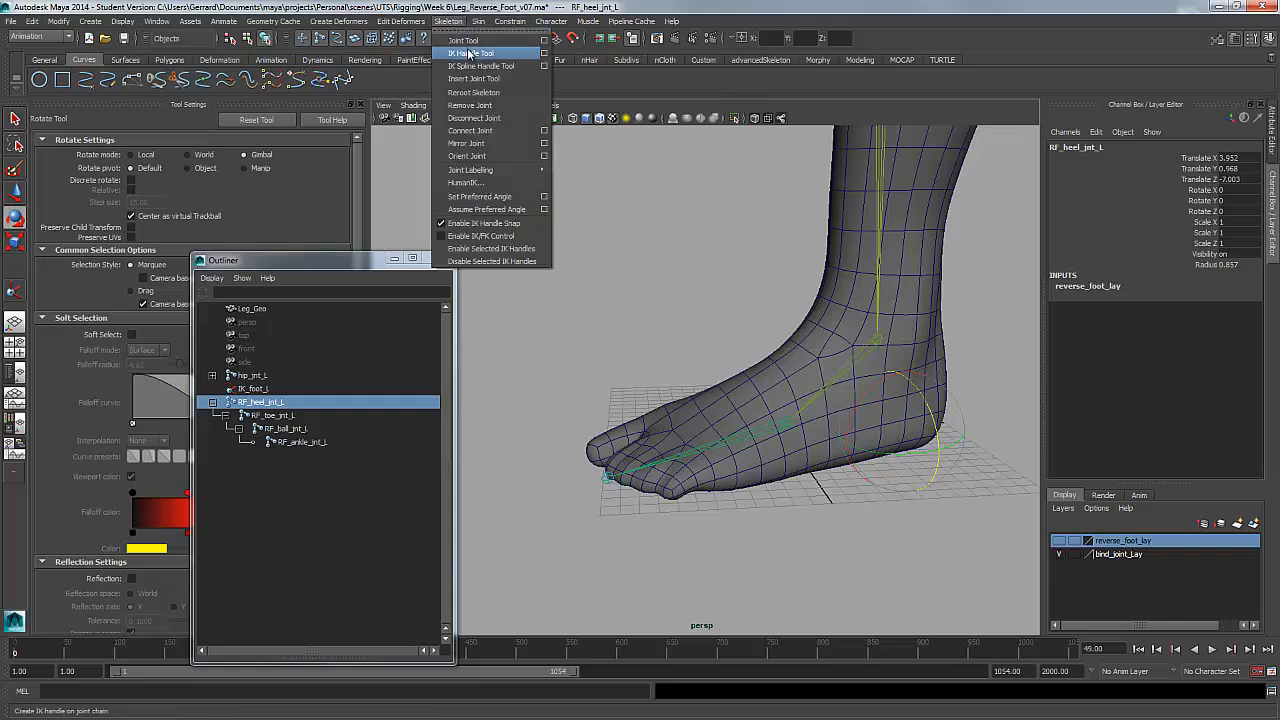
pyautogui.click(544, 58)
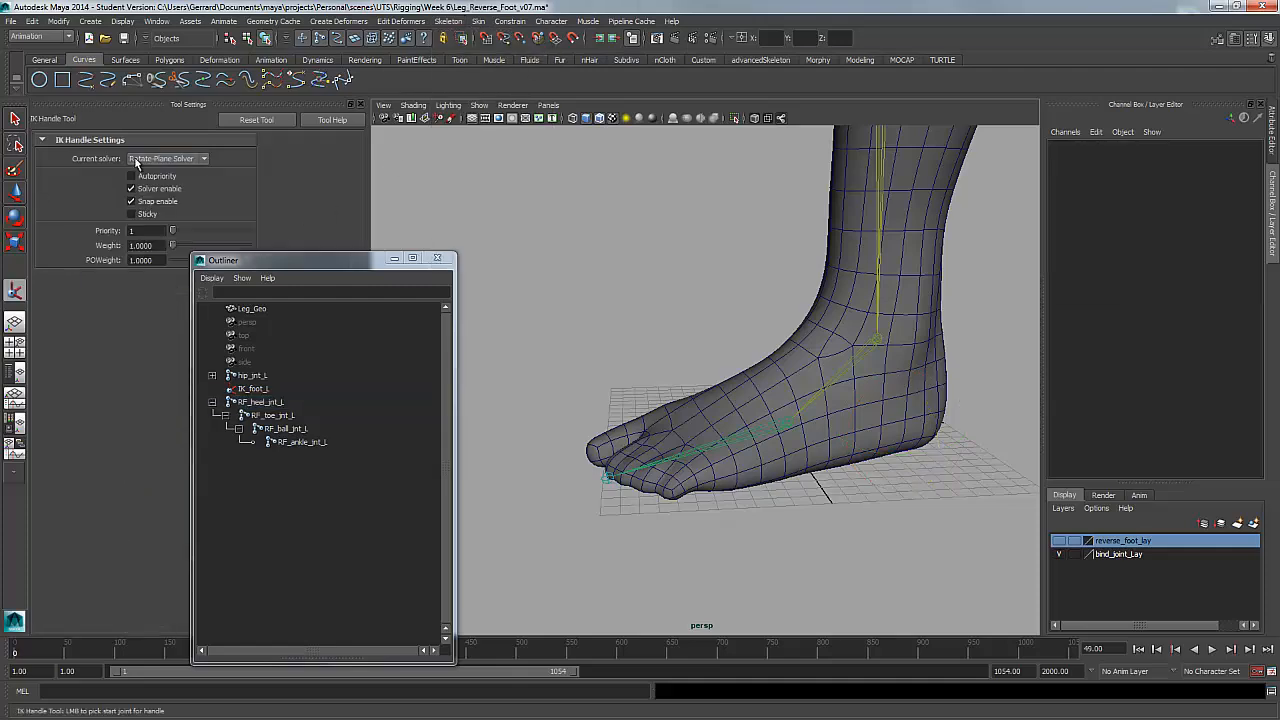
pyautogui.click(137, 159)
pyautogui.click(145, 172)
pyautogui.keyDown('alt'); pyautogui.moveTo(737, 357); pyautogui.dragTo(879, 317); pyautogui.keyUp('alt')
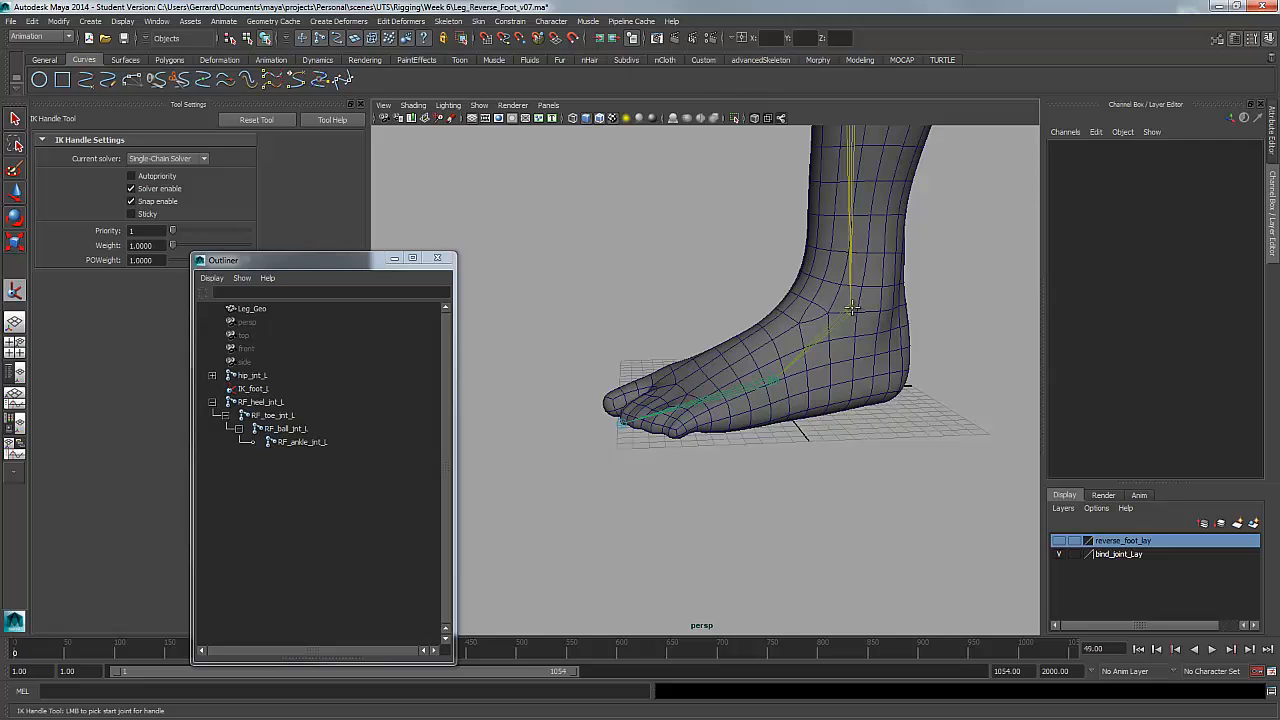
pyautogui.click(850, 308)
pyautogui.click(773, 380)
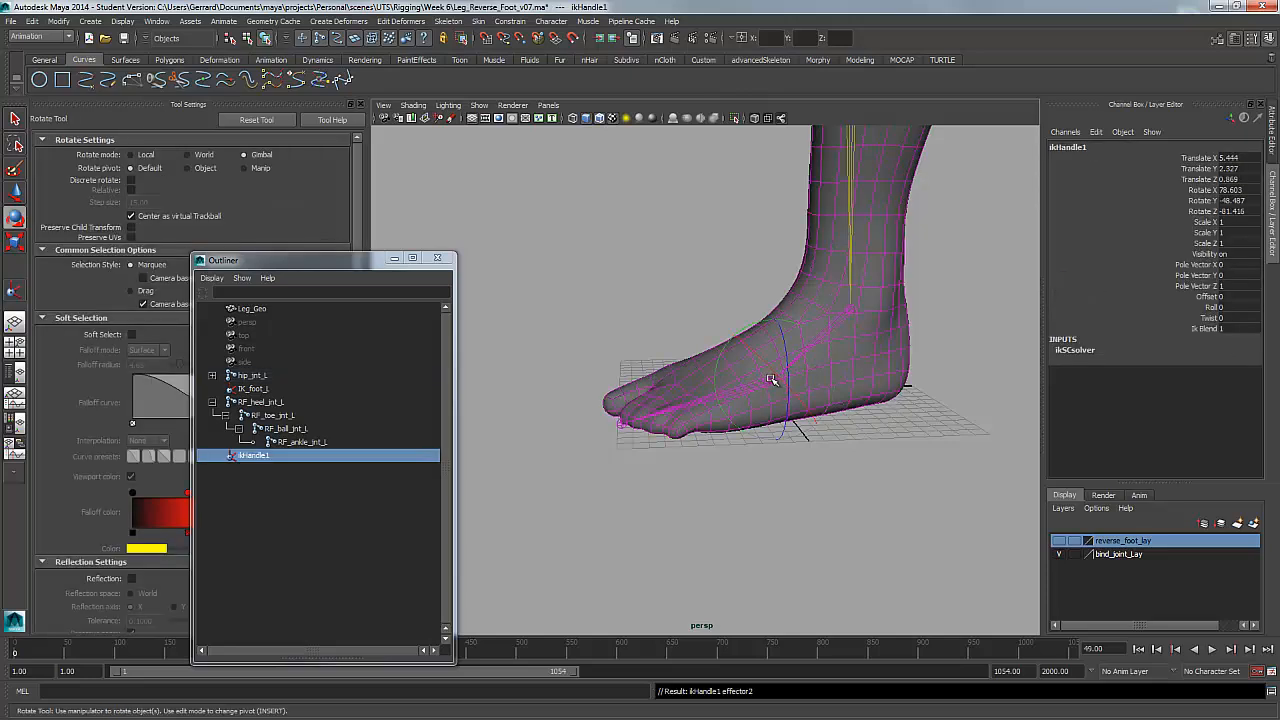
# Create a second single-chain IK handle from the ball joint to the toe joint
pyautogui.click(280, 510)
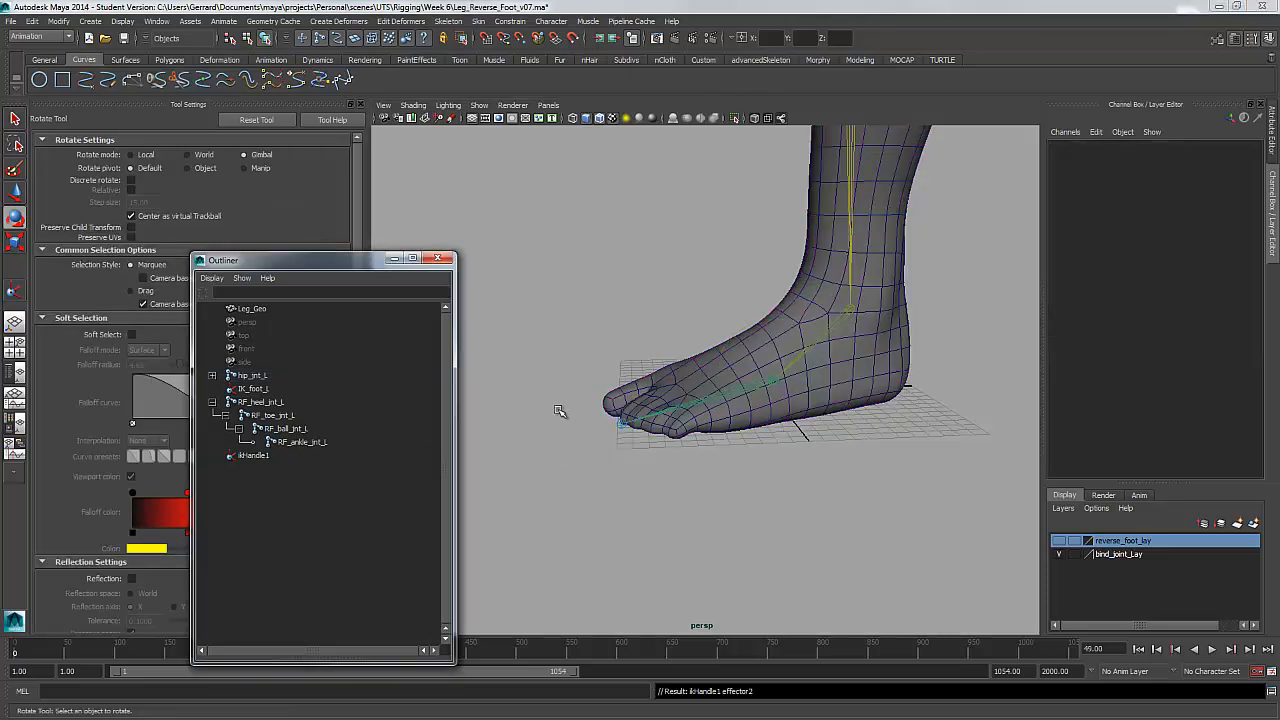
pyautogui.click(17, 291)
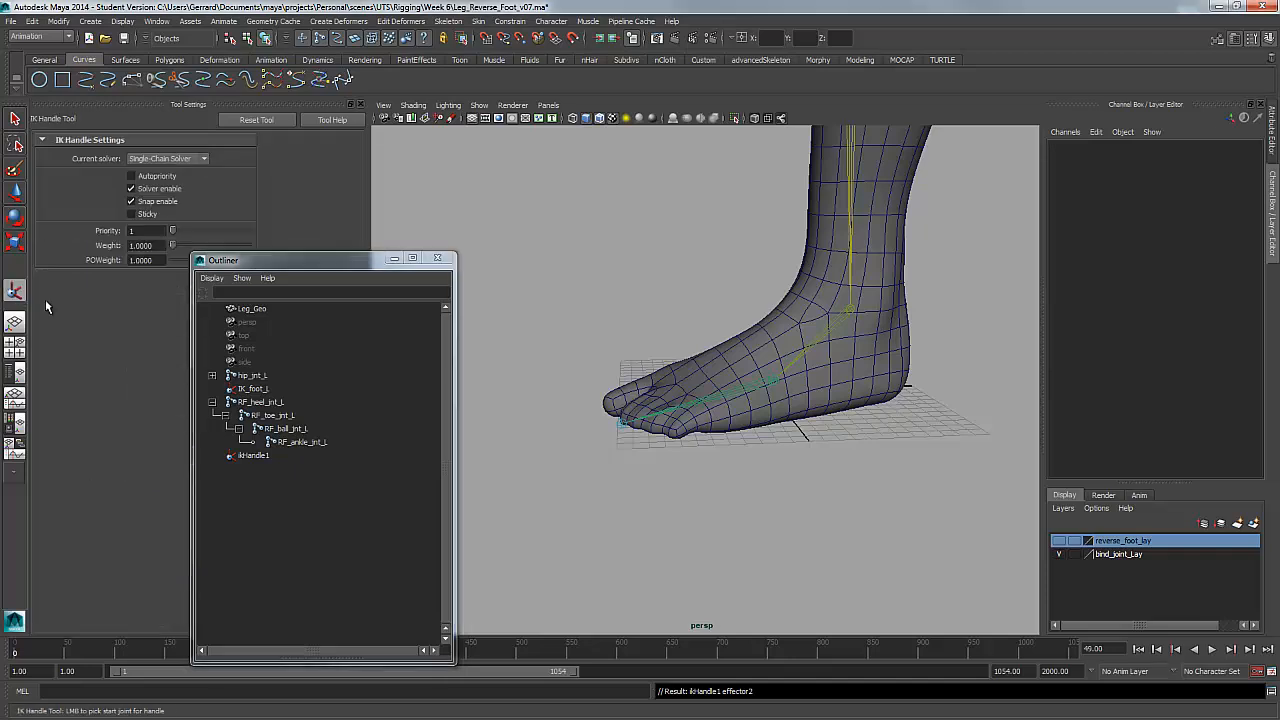
pyautogui.click(773, 380)
pyautogui.click(622, 420)
pyautogui.press('e')
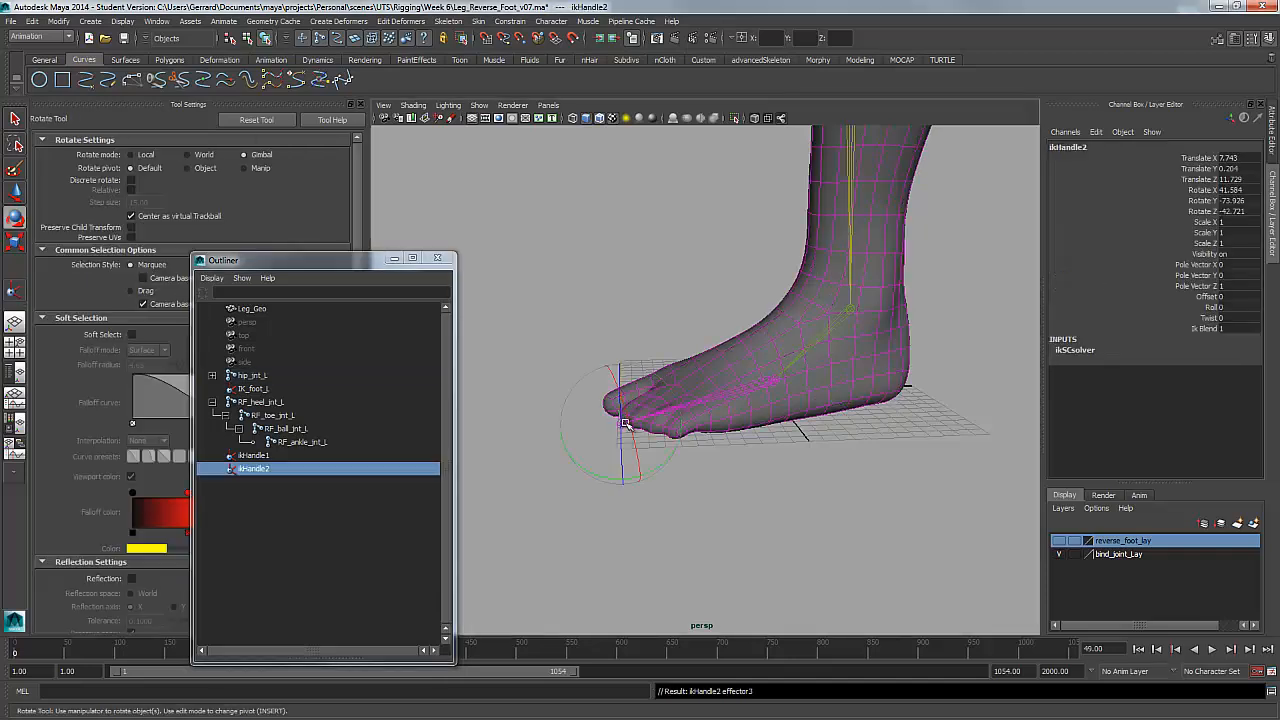
# Rename the ankle-to-ball IK handle ball_IK_L
pyautogui.click(302, 455)
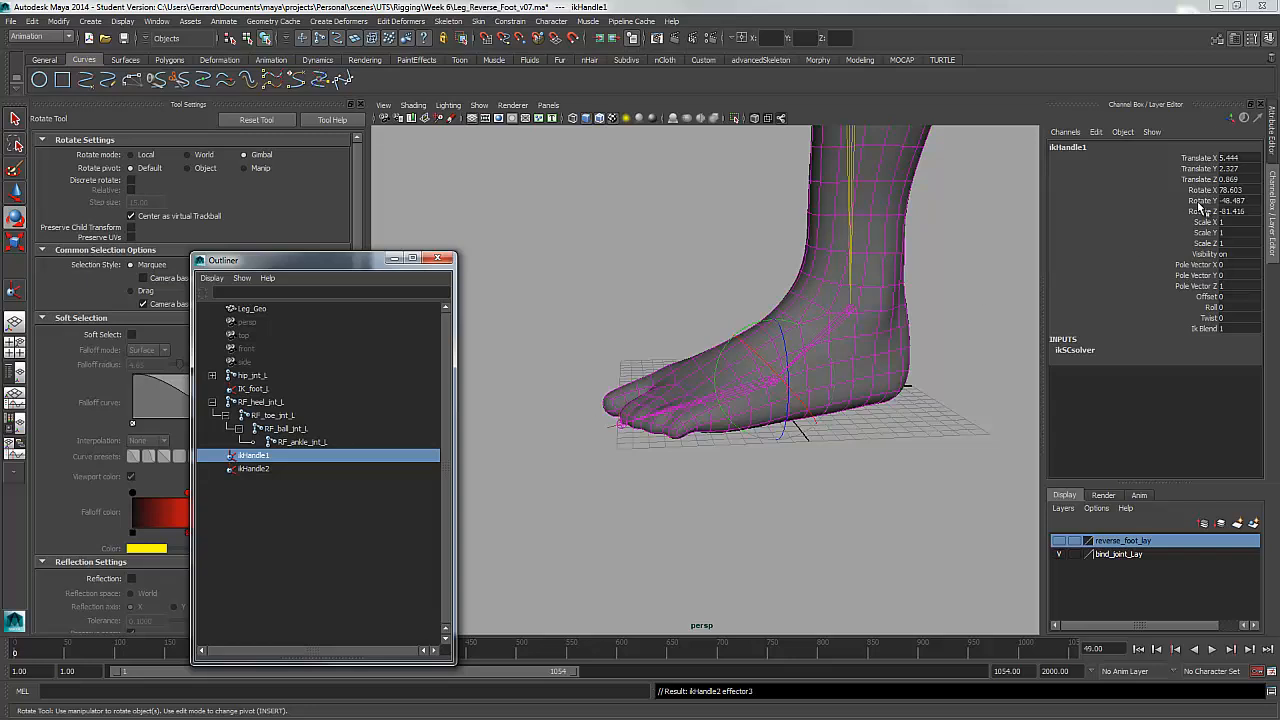
pyautogui.click(1068, 148)
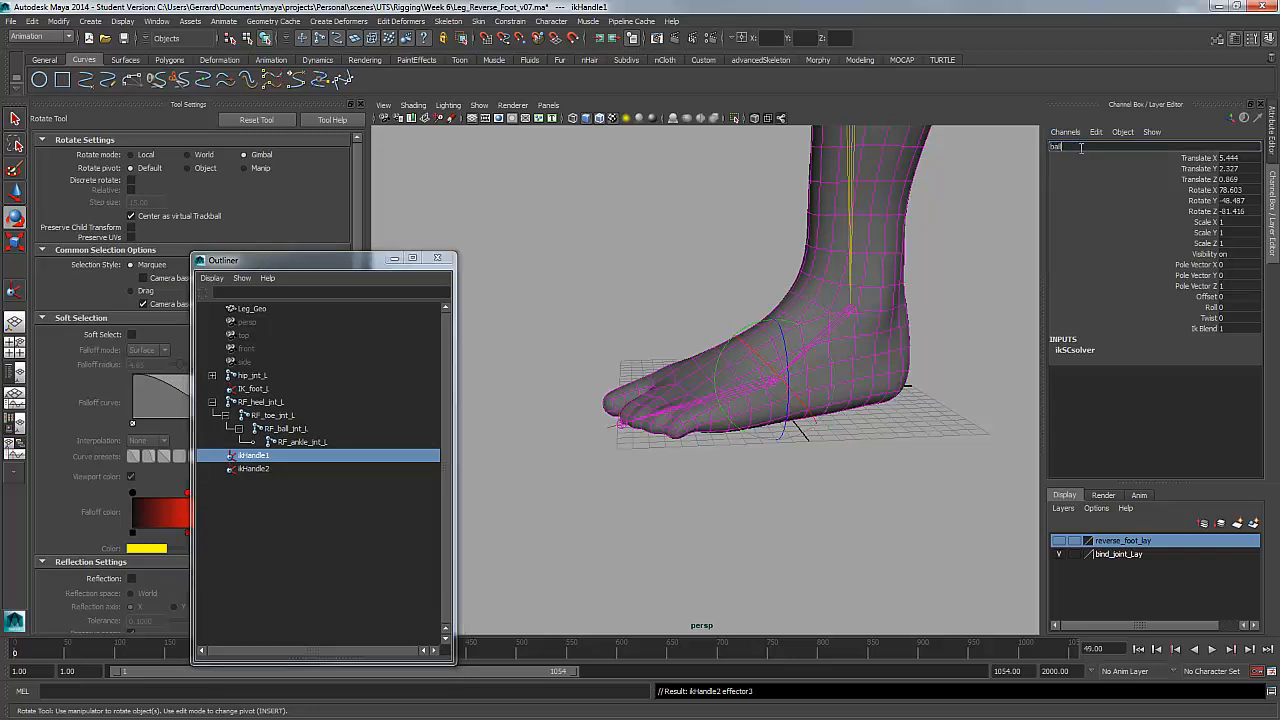
pyautogui.write('ball_IK_L')
pyautogui.press('Return')
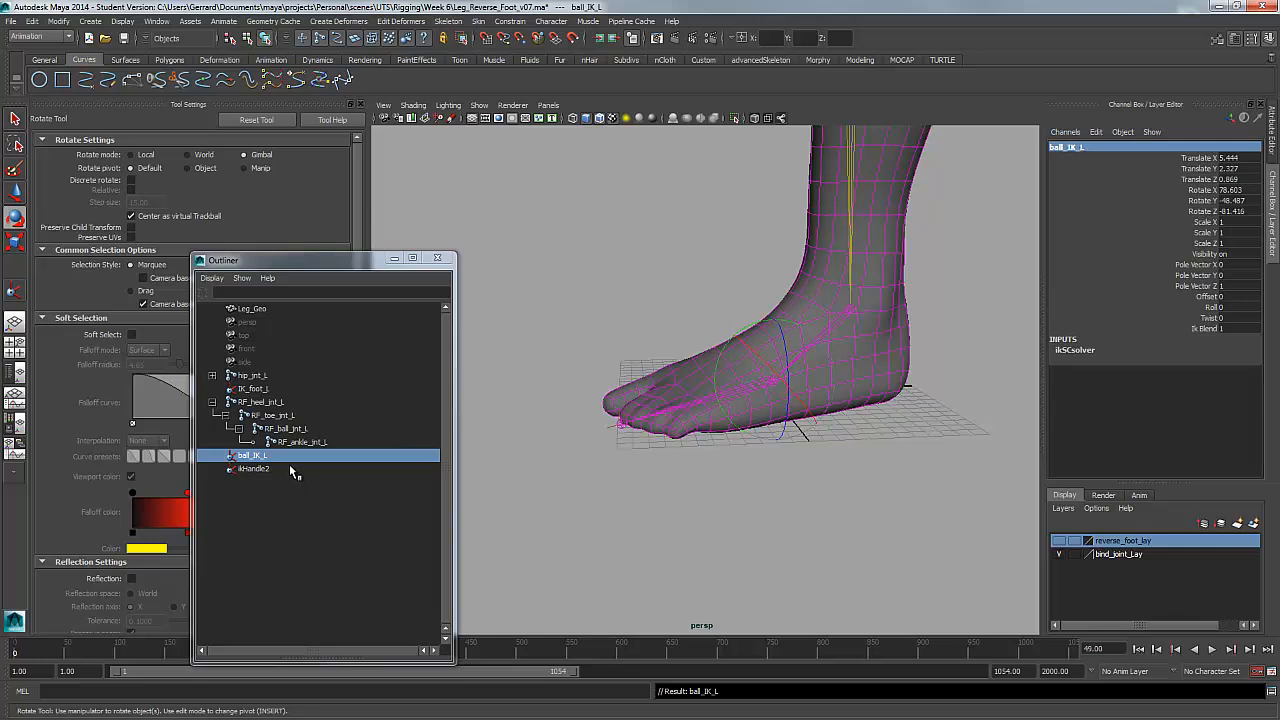
# Rename the ball-to-toe IK handle toe_IK_L
pyautogui.click(289, 466)
pyautogui.click(1070, 146)
pyautogui.press('BackSpace')
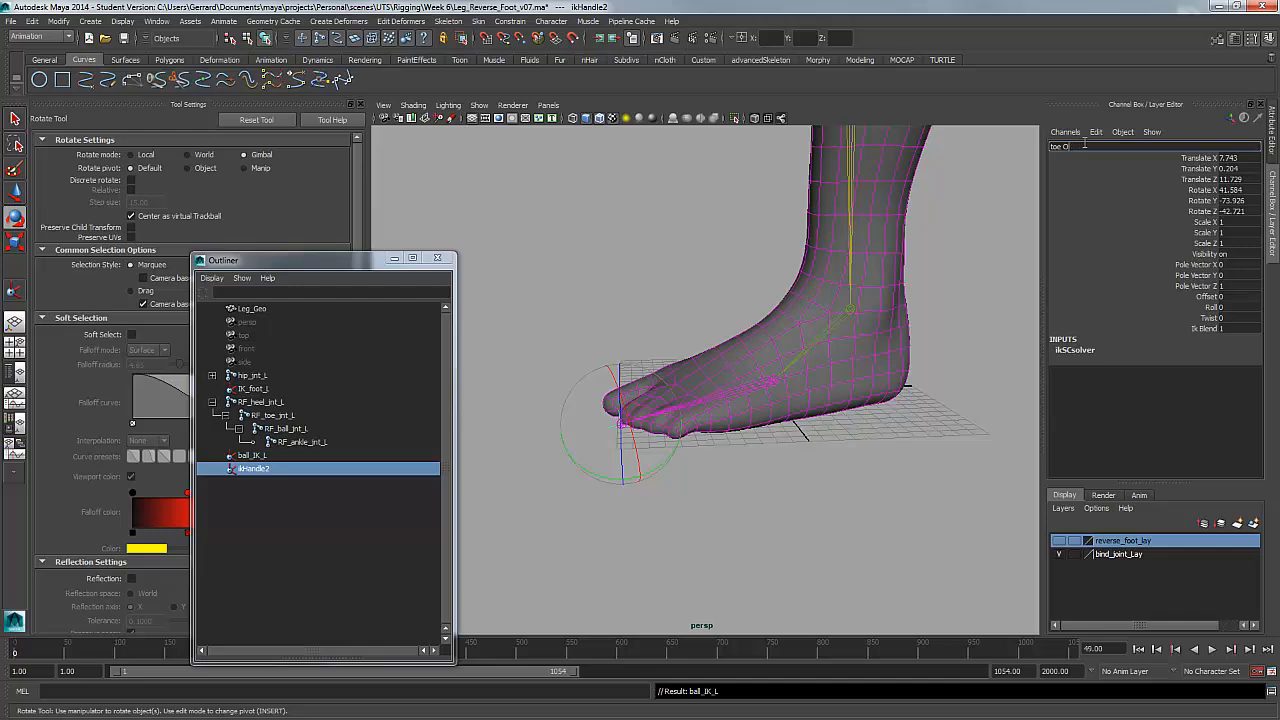
pyautogui.write('toe_IK_L')
pyautogui.press('Return')
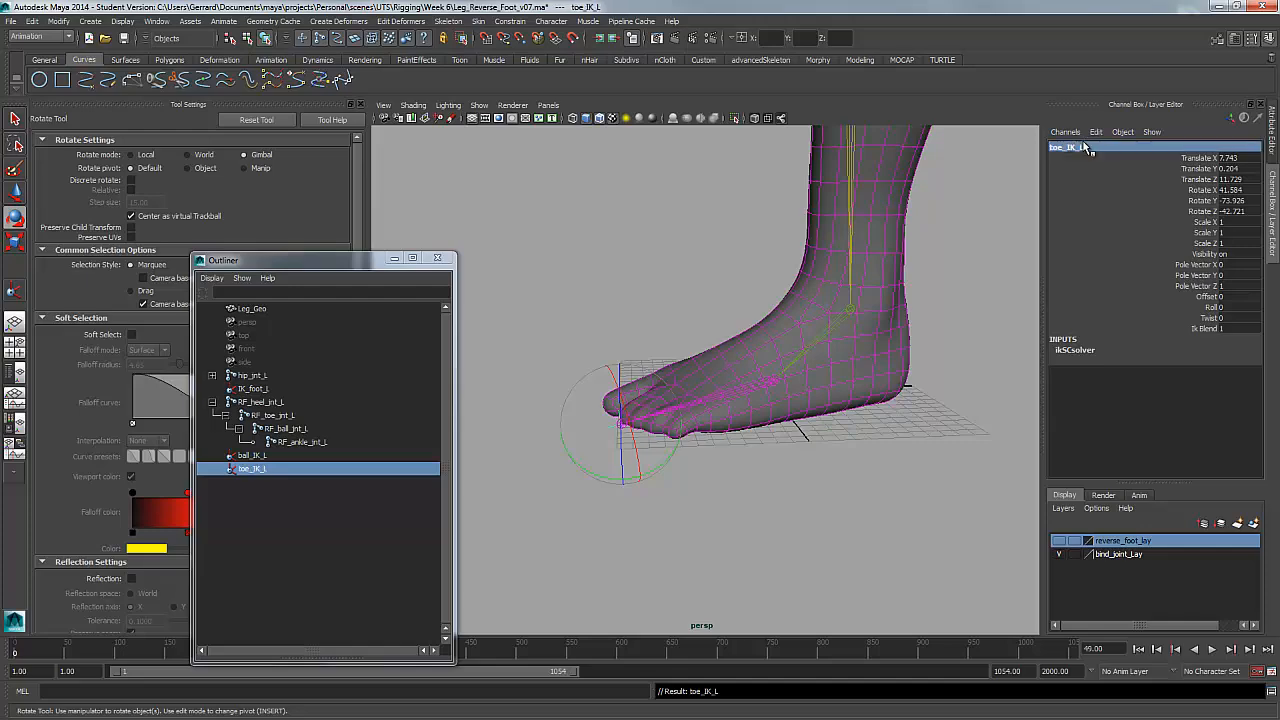
# Clear the selection, hide the bind_joint_Lay layer and show the reverse_foot_lay layer
pyautogui.click(861, 483)
pyautogui.keyDown('alt'); pyautogui.moveTo(861, 483); pyautogui.dragTo(921, 491, button='right'); pyautogui.keyUp('alt')
pyautogui.keyDown('alt'); pyautogui.moveTo(921, 491); pyautogui.dragTo(938, 492); pyautogui.keyUp('alt')
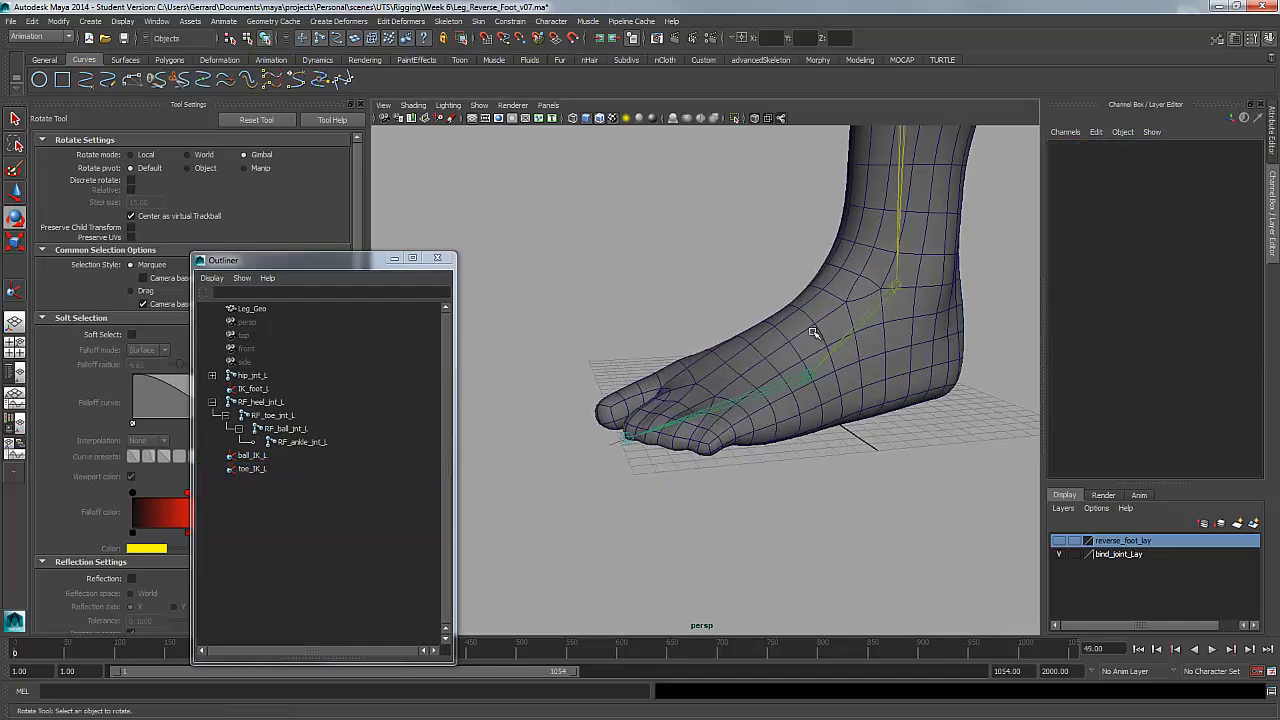
pyautogui.click(1059, 554)
pyautogui.click(1058, 541)
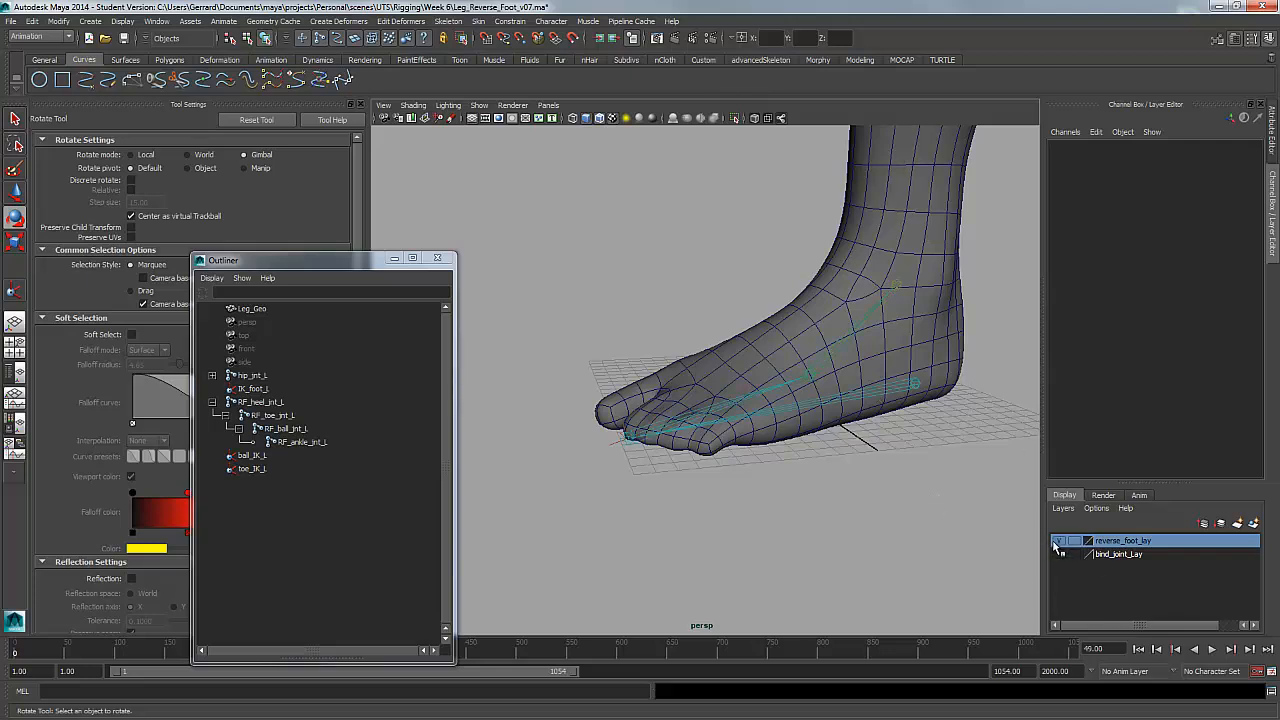
# Parent ball_IK_L under RF_ball_jnt_L
pyautogui.keyDown('alt'); pyautogui.moveTo(797, 328); pyautogui.dragTo(852, 358, button='right'); pyautogui.keyUp('alt')
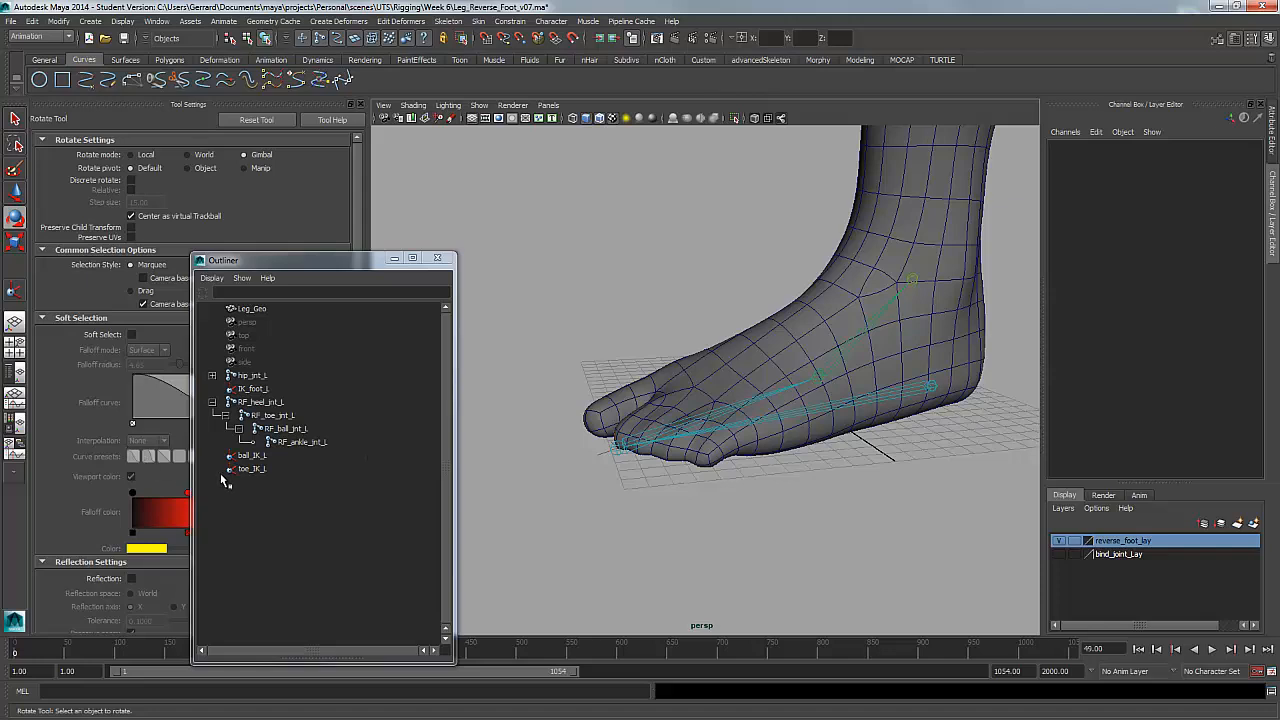
pyautogui.click(251, 455)
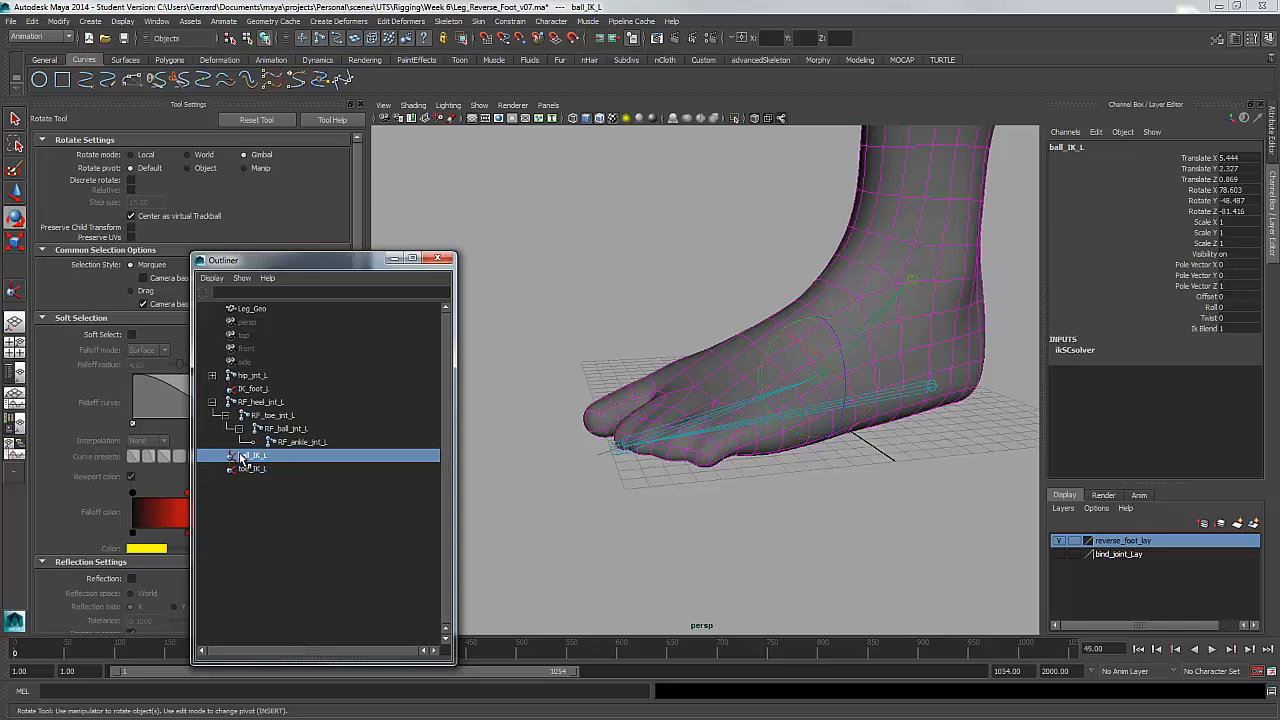
pyautogui.moveTo(253, 458); pyautogui.dragTo(285, 430, button='middle')
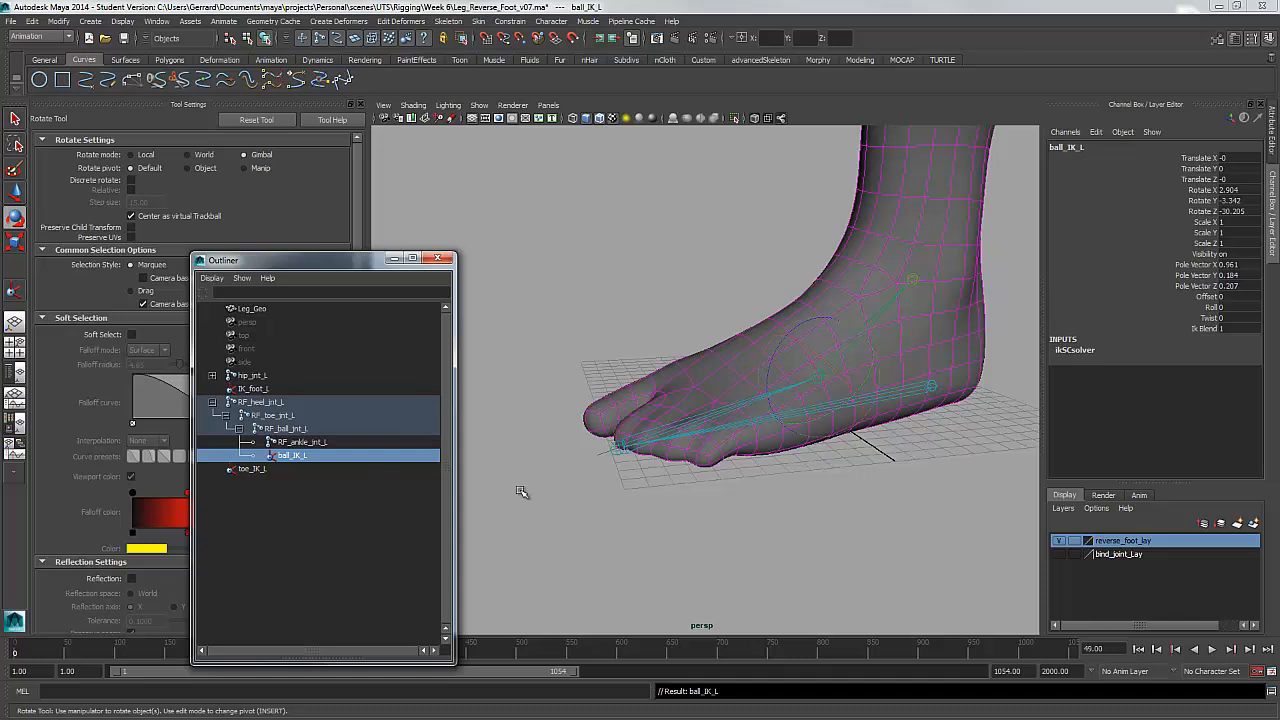
# Parent toe_IK_L under RF_toe_jnt_L and test it by rotating RF_toe_jnt_L slightly, undoing the rotation
pyautogui.click(252, 469)
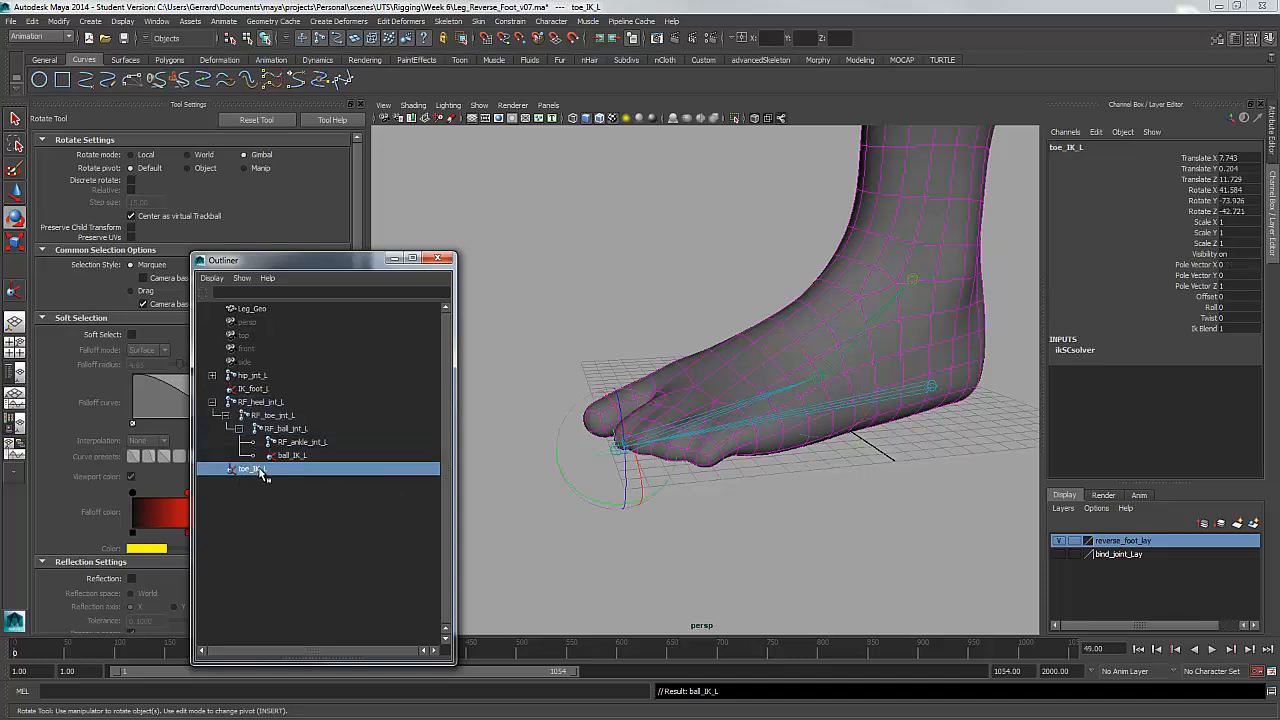
pyautogui.moveTo(260, 475); pyautogui.dragTo(299, 418, button='middle')
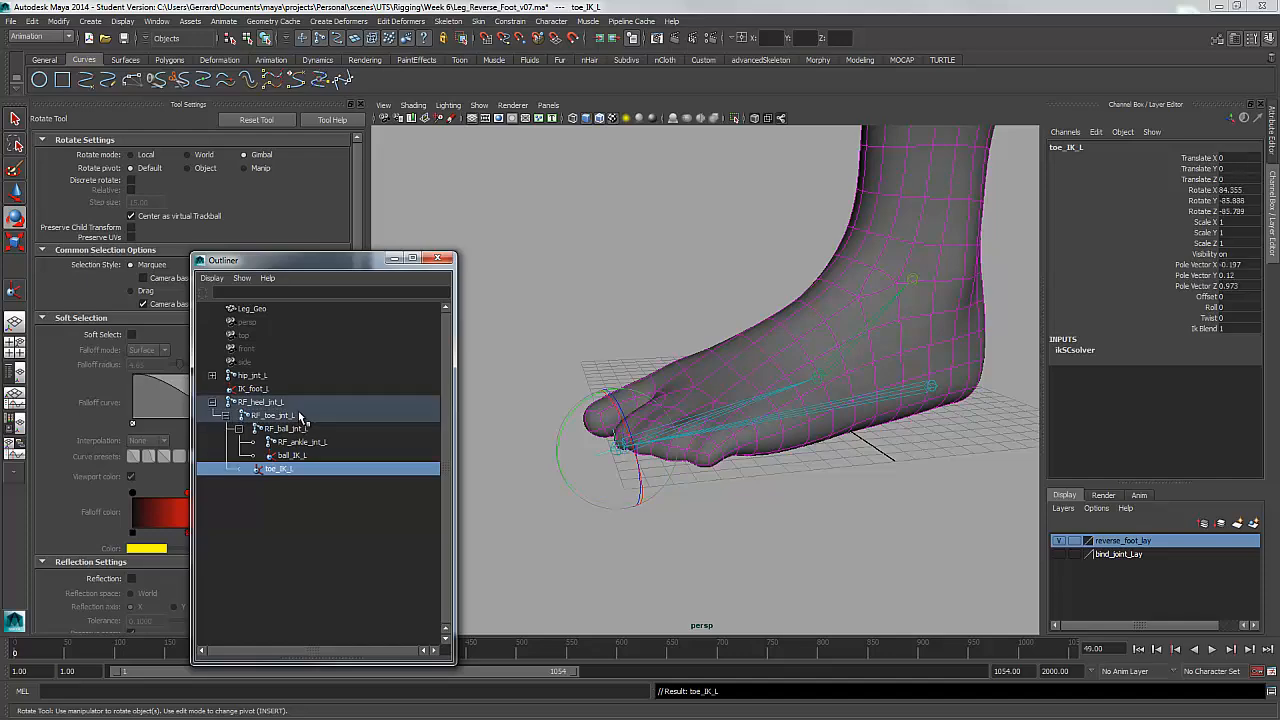
pyautogui.click(280, 415)
pyautogui.moveTo(640, 392); pyautogui.dragTo(656, 404)
# Parent IK_foot_L under RF_ankle_jnt_L and expand the ankle joint's hierarchy
pyautogui.click(268, 389)
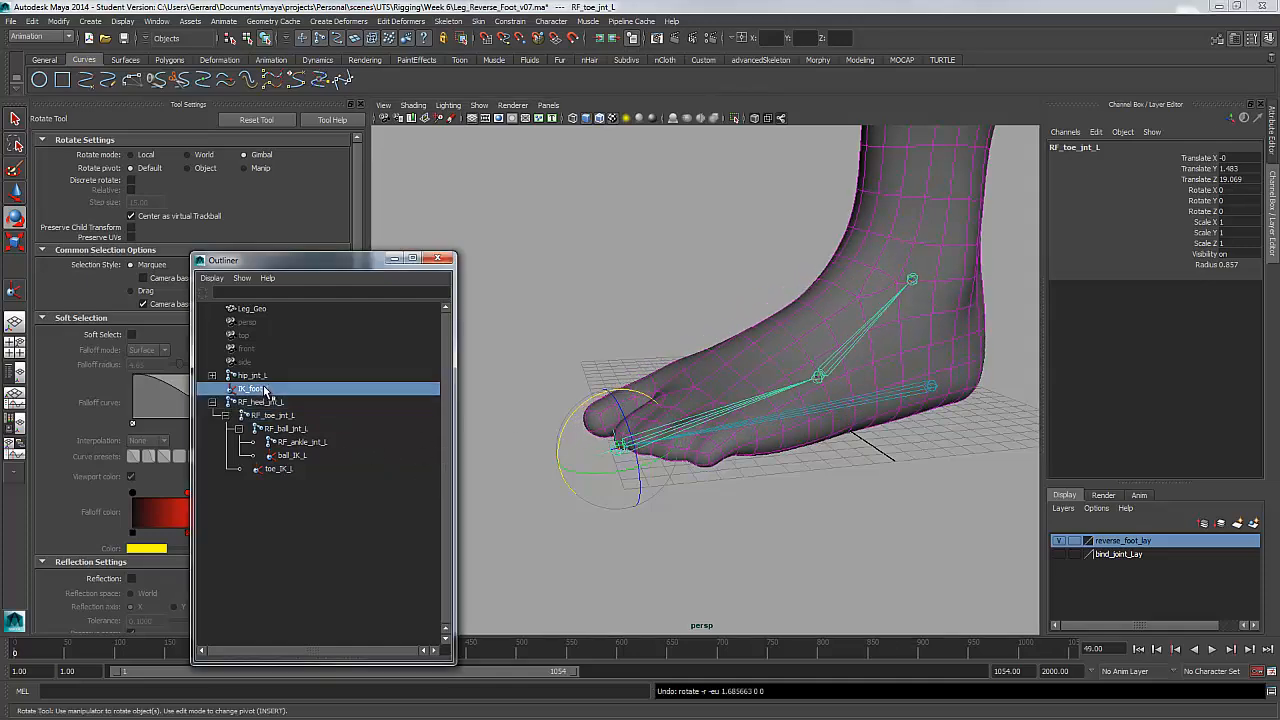
pyautogui.press('q')
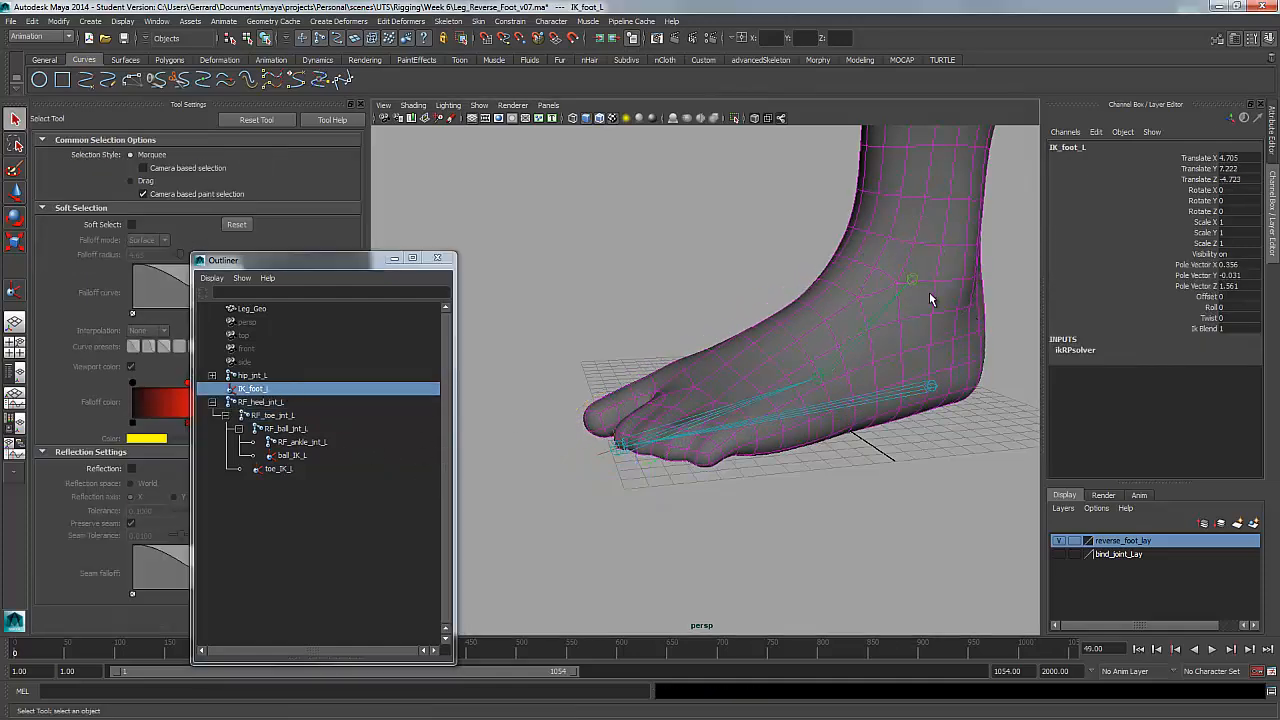
pyautogui.click(305, 444)
pyautogui.click(255, 388)
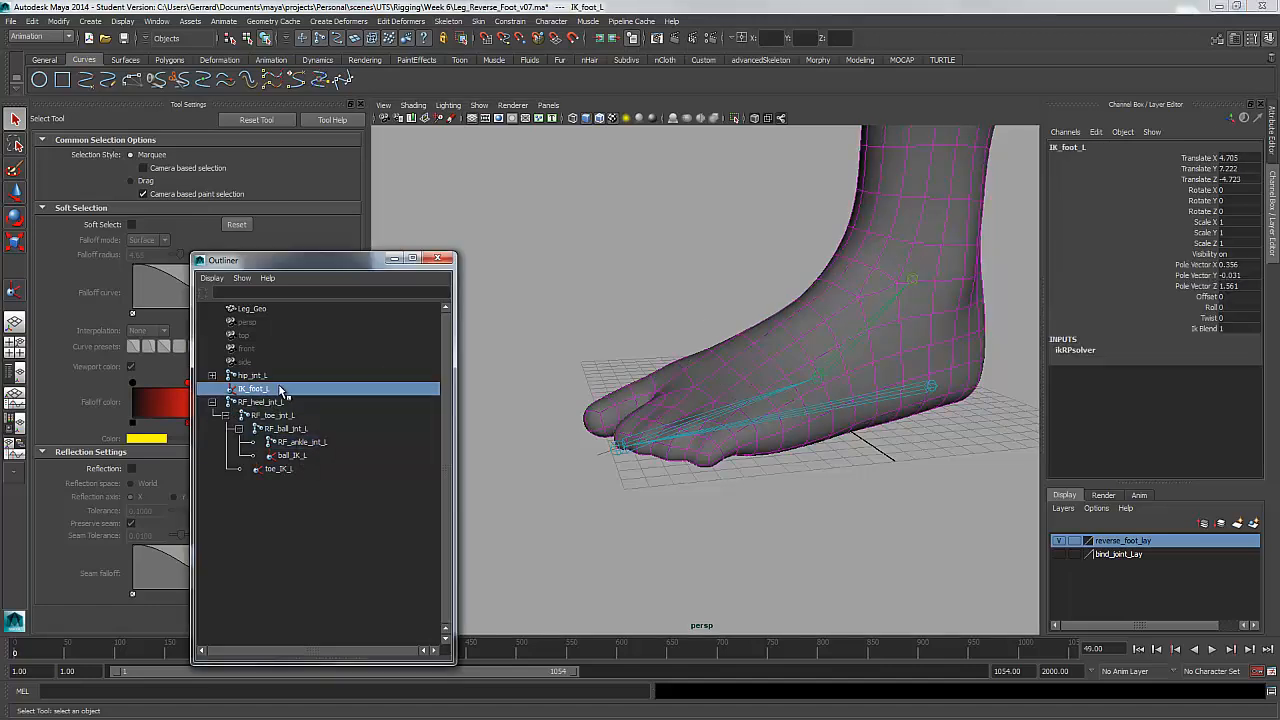
pyautogui.moveTo(280, 390); pyautogui.dragTo(304, 443, button='middle')
pyautogui.click(251, 431)
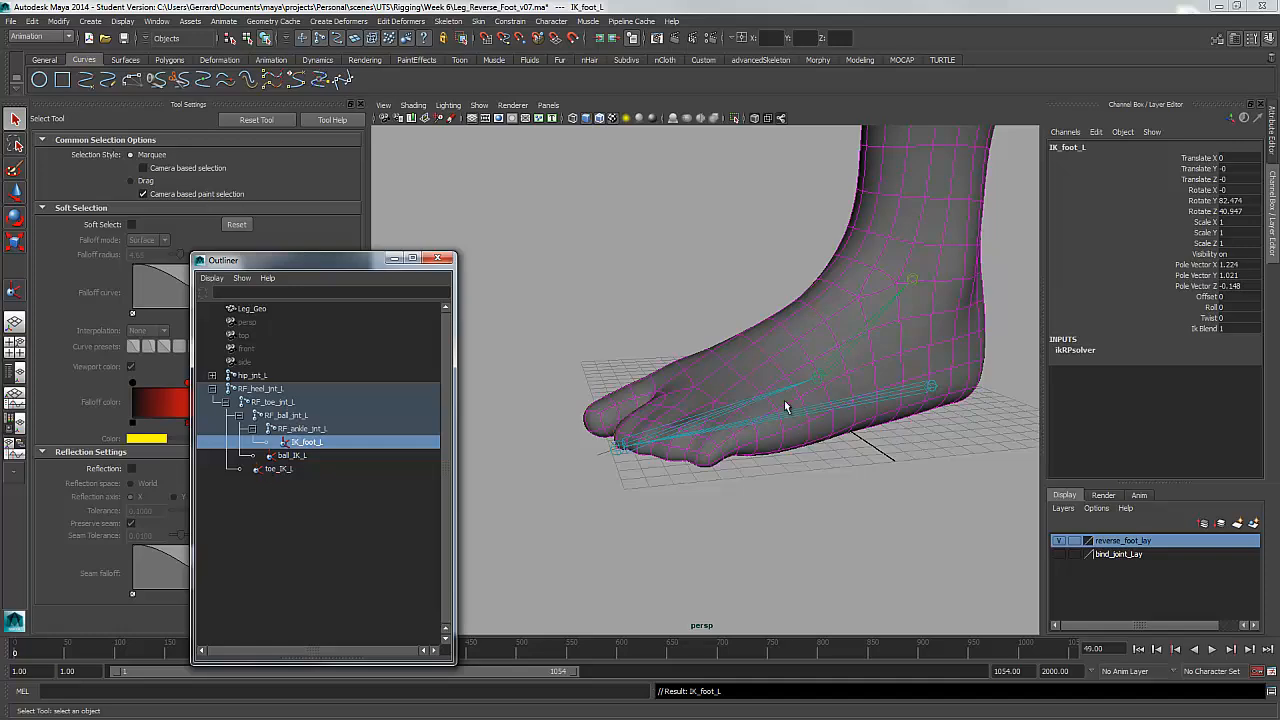
# Test how the leg follows the rig by rotating RF_heel_jnt_L, RF_toe_jnt_L and RF_ball_jnt_L in turn, undoing each rotation
pyautogui.click(930, 390)
pyautogui.press('e')
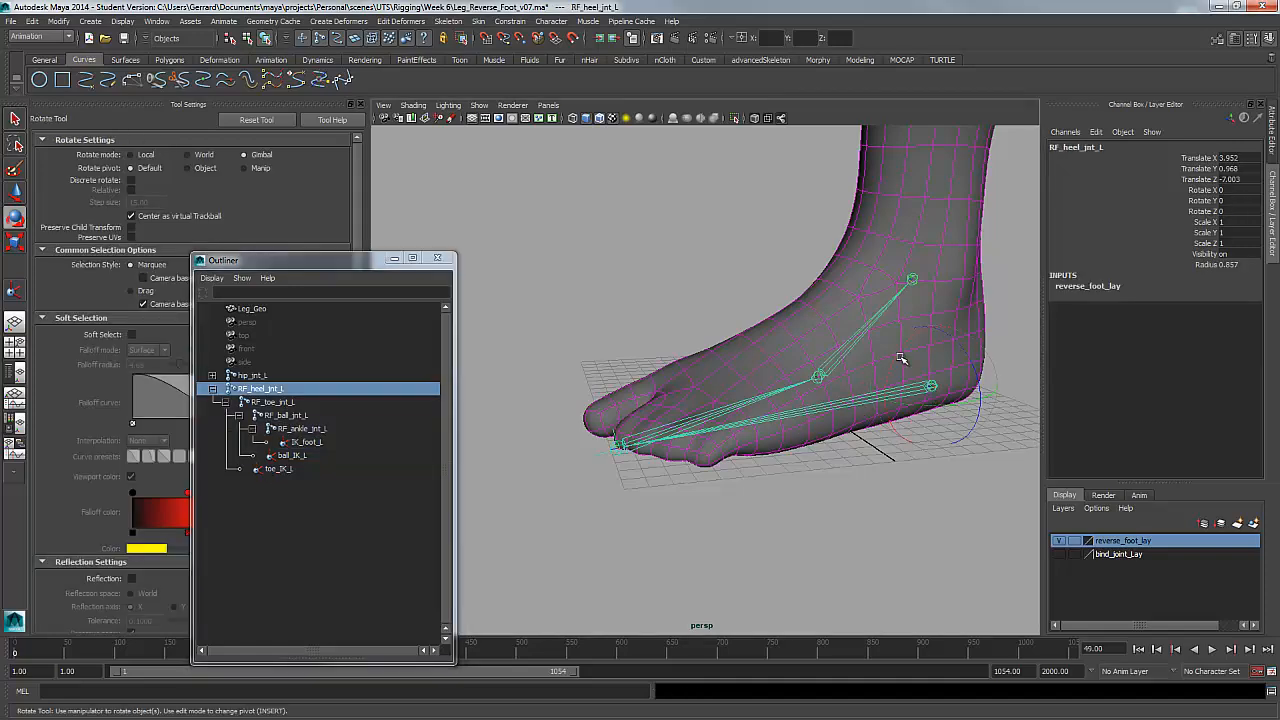
pyautogui.moveTo(904, 362); pyautogui.dragTo(905, 346)
pyautogui.hotkey('ctrl', 'z')
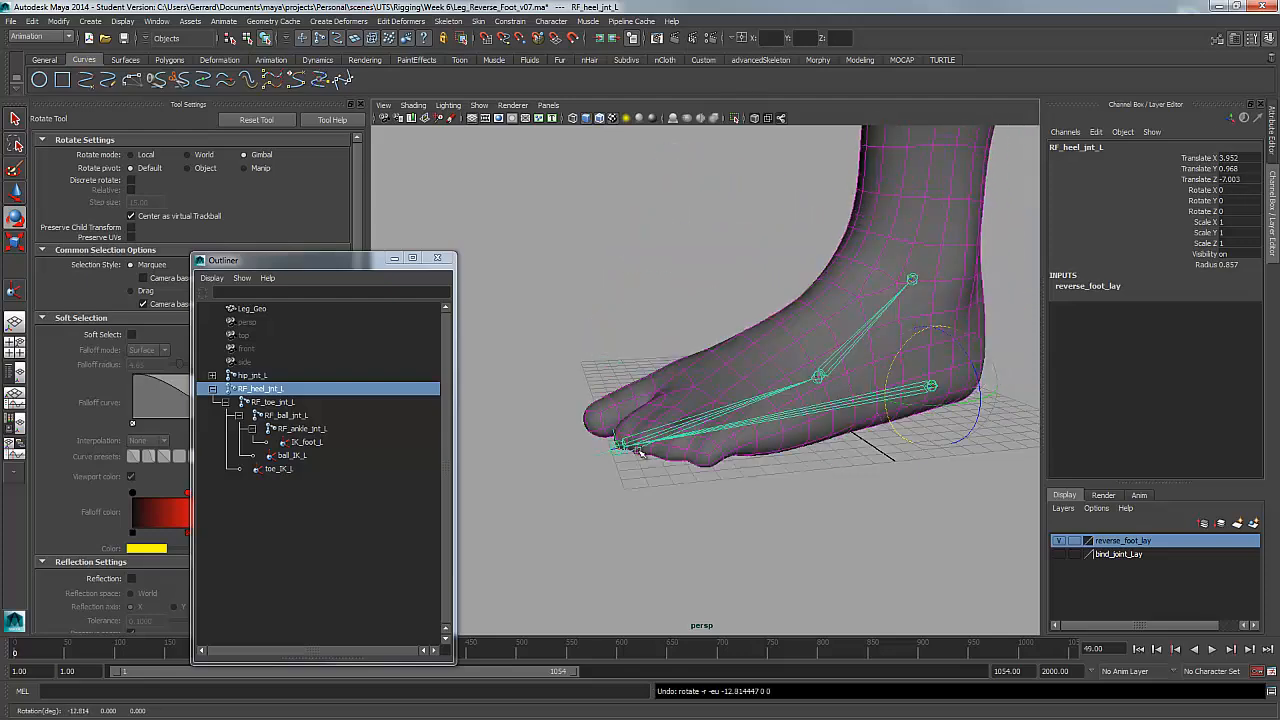
pyautogui.click(268, 401)
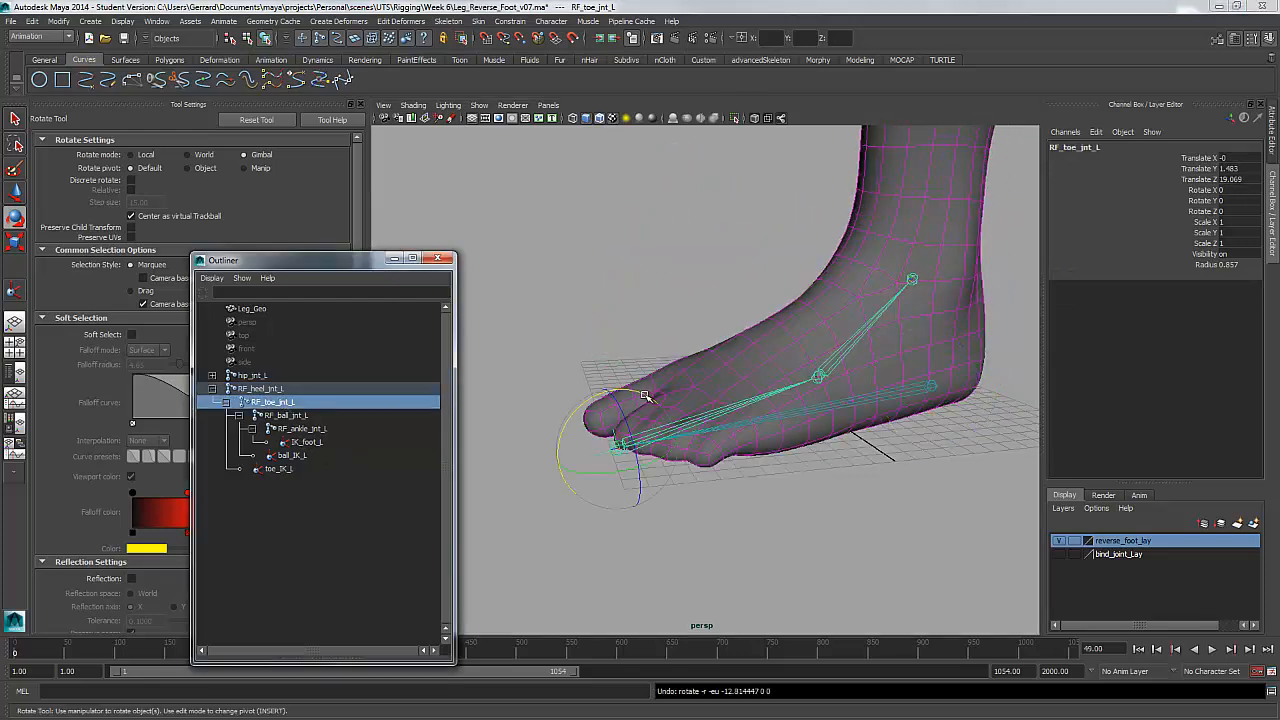
pyautogui.moveTo(645, 396); pyautogui.dragTo(685, 383)
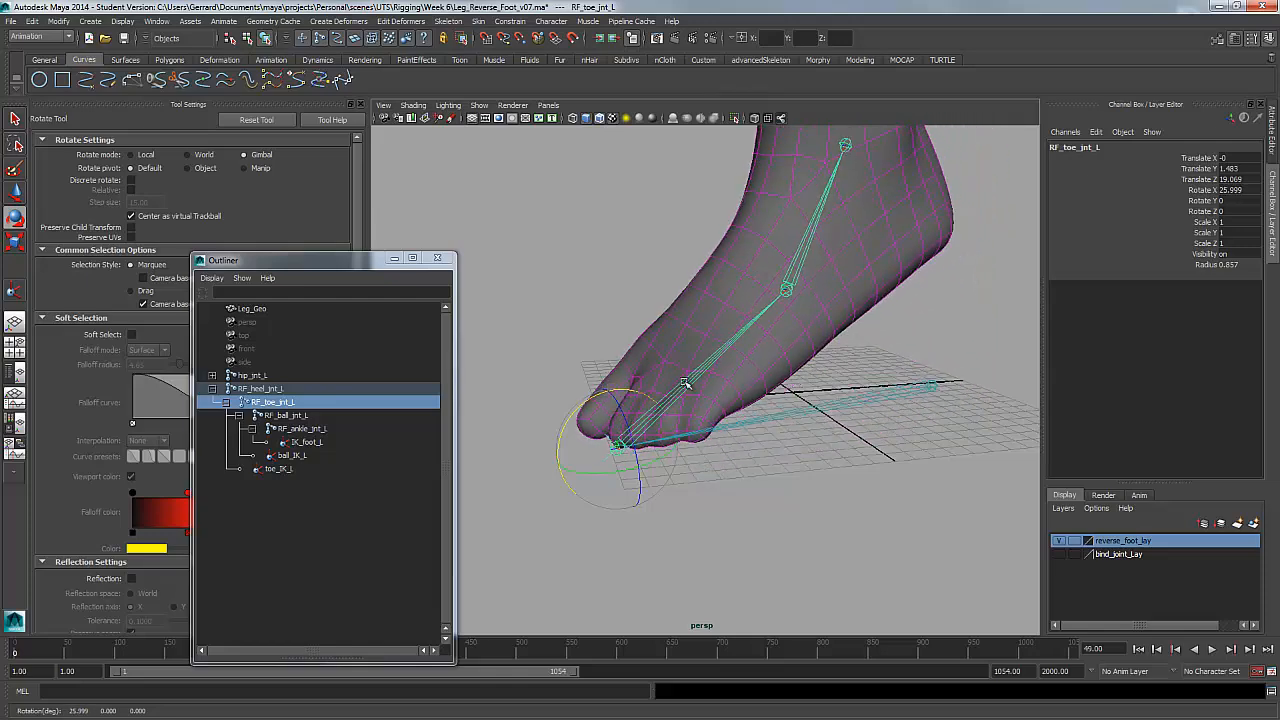
pyautogui.hotkey('ctrl', 'z')
pyautogui.click(837, 356)
pyautogui.moveTo(798, 327); pyautogui.dragTo(780, 365)
pyautogui.hotkey('ctrl', 'z')
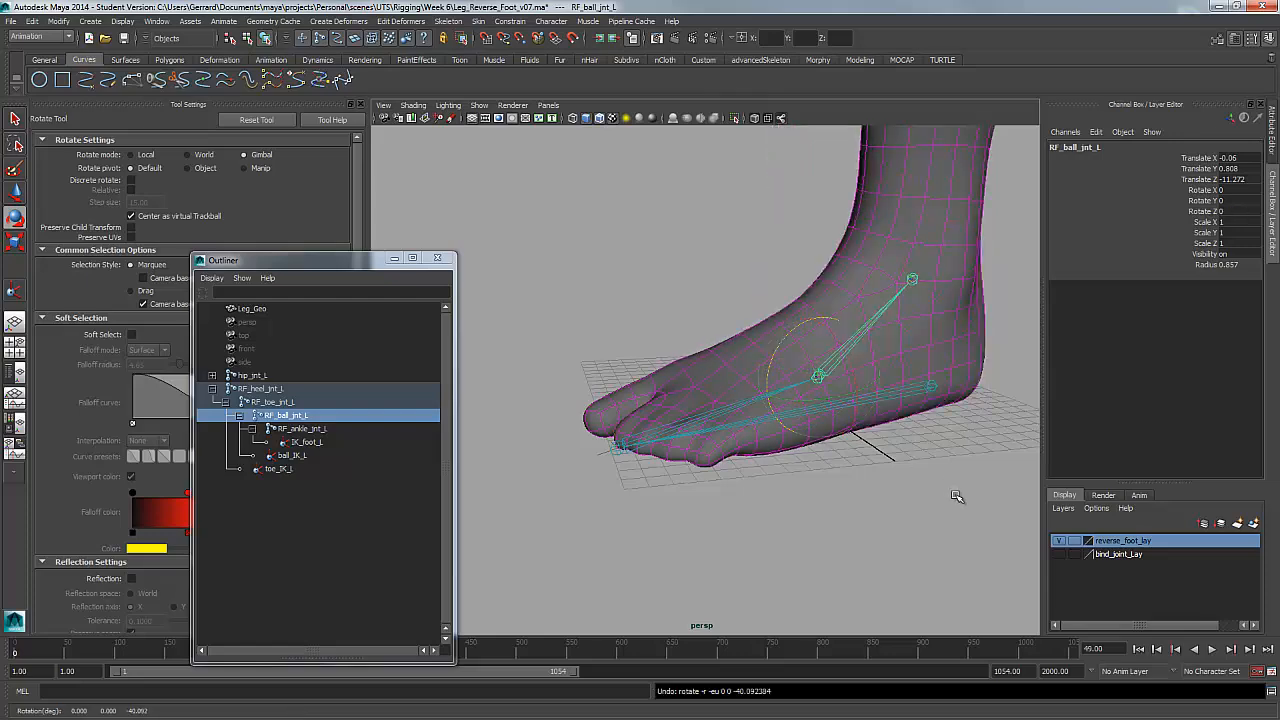
# Show the bind_joint_Lay layer and test-rotate RF_ball_jnt_L with both skeletons displayed, undoing the rotation
pyautogui.click(1058, 554)
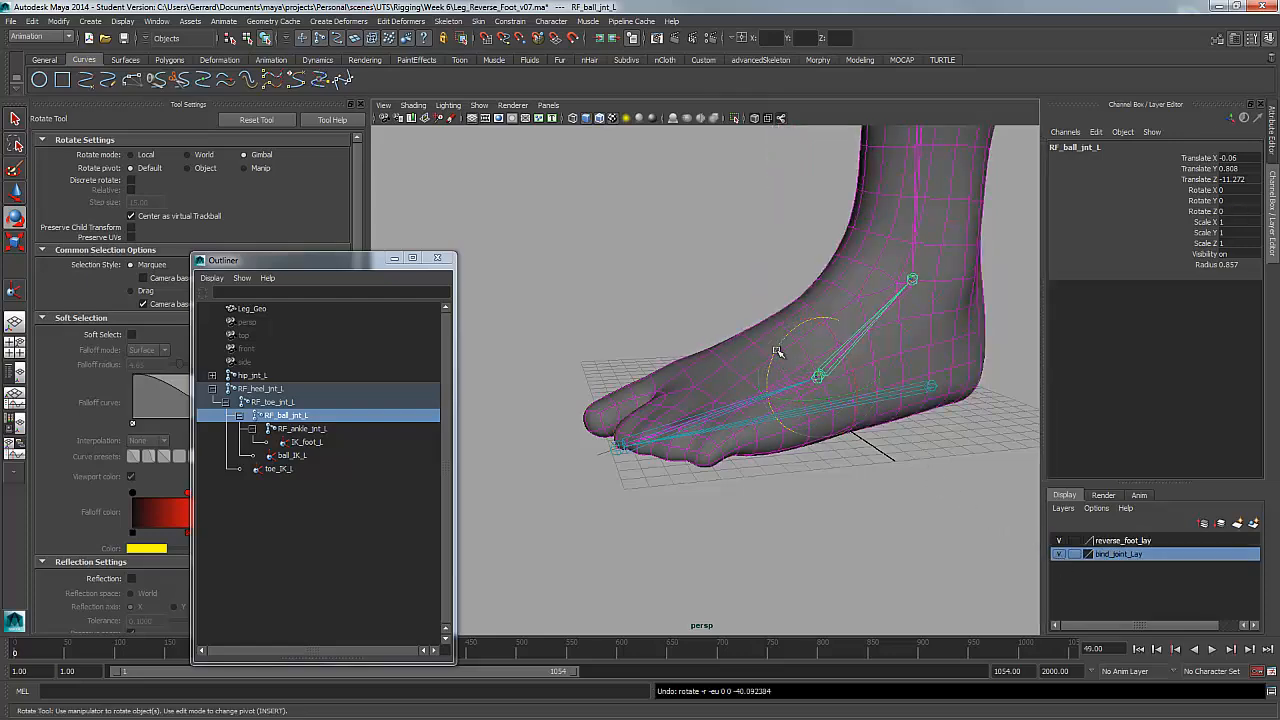
pyautogui.moveTo(777, 352); pyautogui.dragTo(771, 374)
pyautogui.hotkey('ctrl', 'z')
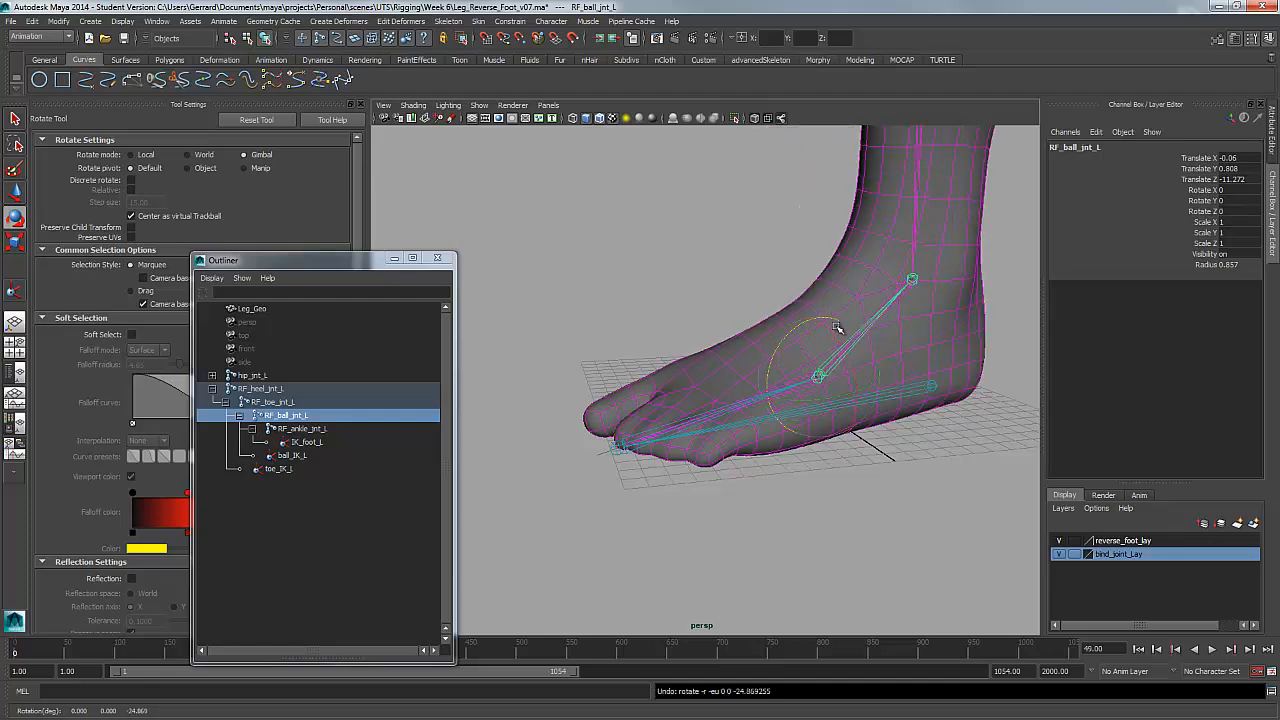
# Compare the two skeletons by turning the reverse_foot_lay layer off and back on, and clear the selection
pyautogui.click(1058, 540)
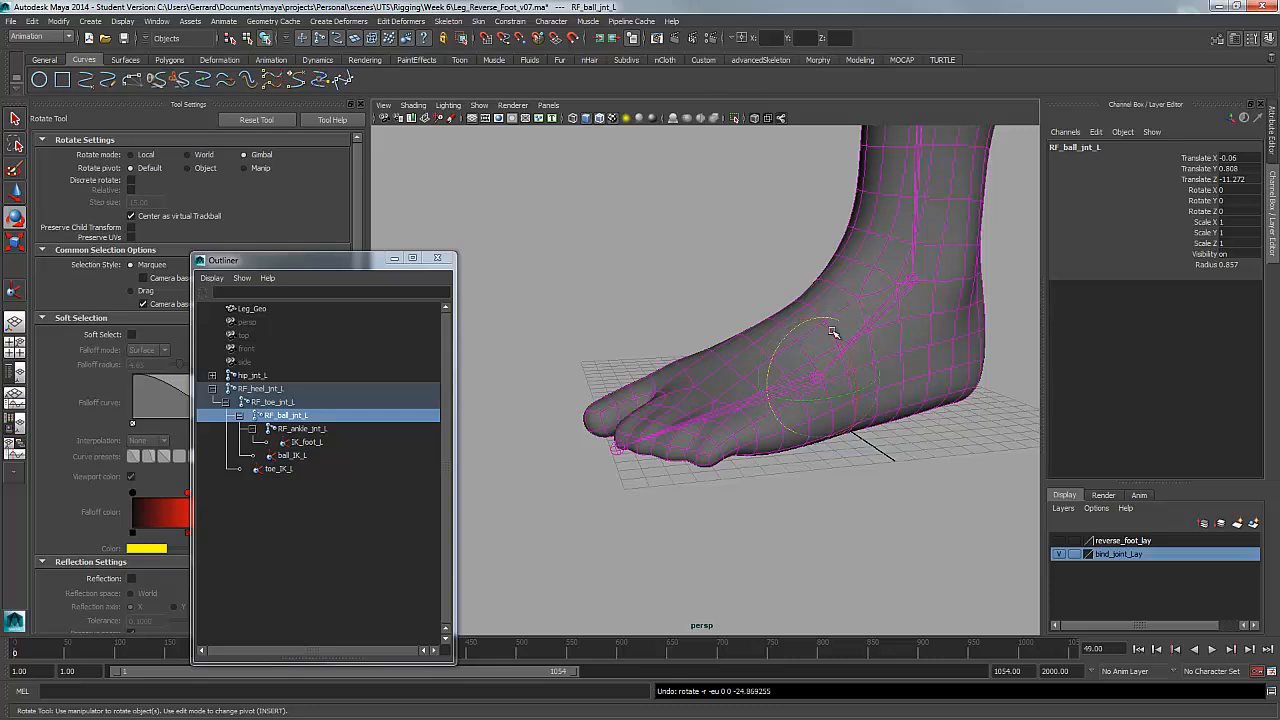
pyautogui.click(1058, 540)
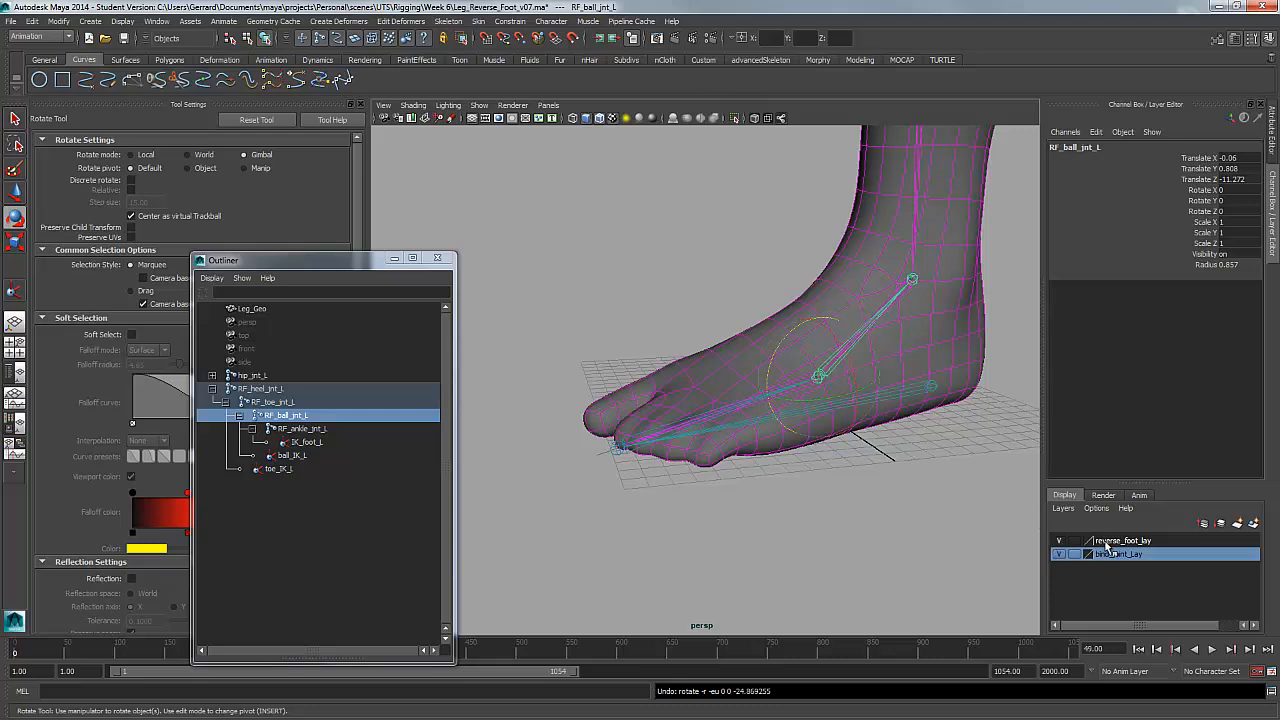
pyautogui.keyDown('alt'); pyautogui.moveTo(870, 460); pyautogui.dragTo(876, 502); pyautogui.keyUp('alt')
pyautogui.click(908, 486)
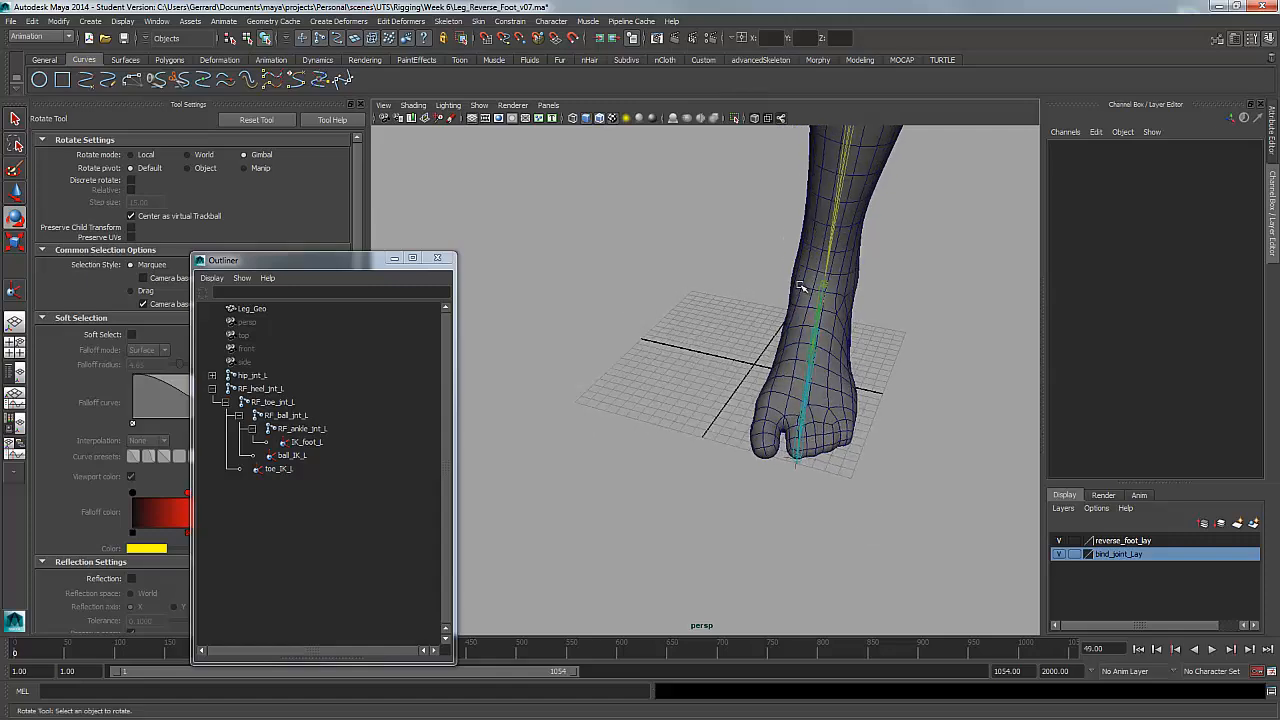
# Create a NURBS circle, scale it uniformly to about 6.686 and move it to about 6.15 in X, around the foot
pyautogui.keyDown('alt'); pyautogui.moveTo(800, 378); pyautogui.dragTo(905, 460); pyautogui.keyUp('alt')
pyautogui.click(39, 80)
pyautogui.keyDown('alt'); pyautogui.moveTo(634, 311); pyautogui.dragTo(626, 311, button='middle'); pyautogui.keyUp('alt')
pyautogui.press('w')
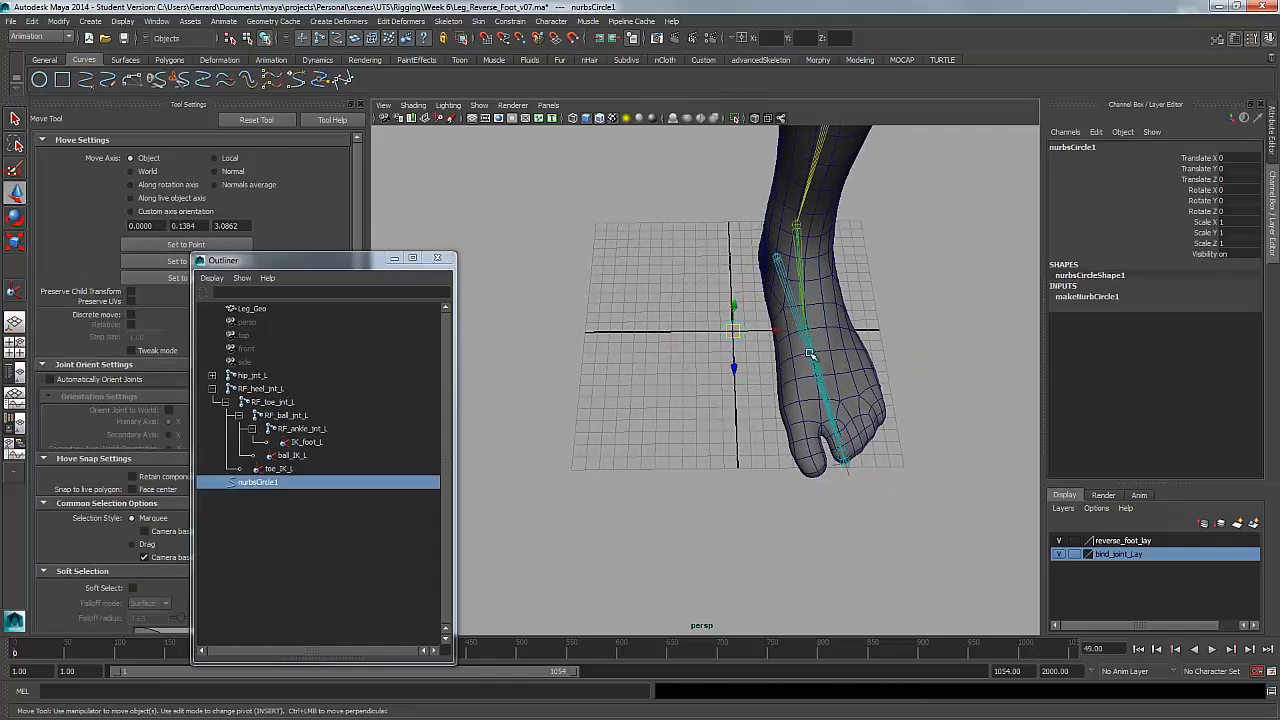
pyautogui.moveTo(776, 332); pyautogui.dragTo(916, 299)
pyautogui.press('r')
pyautogui.moveTo(882, 306); pyautogui.dragTo(852, 308, button='right')
pyautogui.keyDown('alt'); pyautogui.moveTo(854, 310); pyautogui.dragTo(916, 342); pyautogui.keyUp('alt')
pyautogui.press('w')
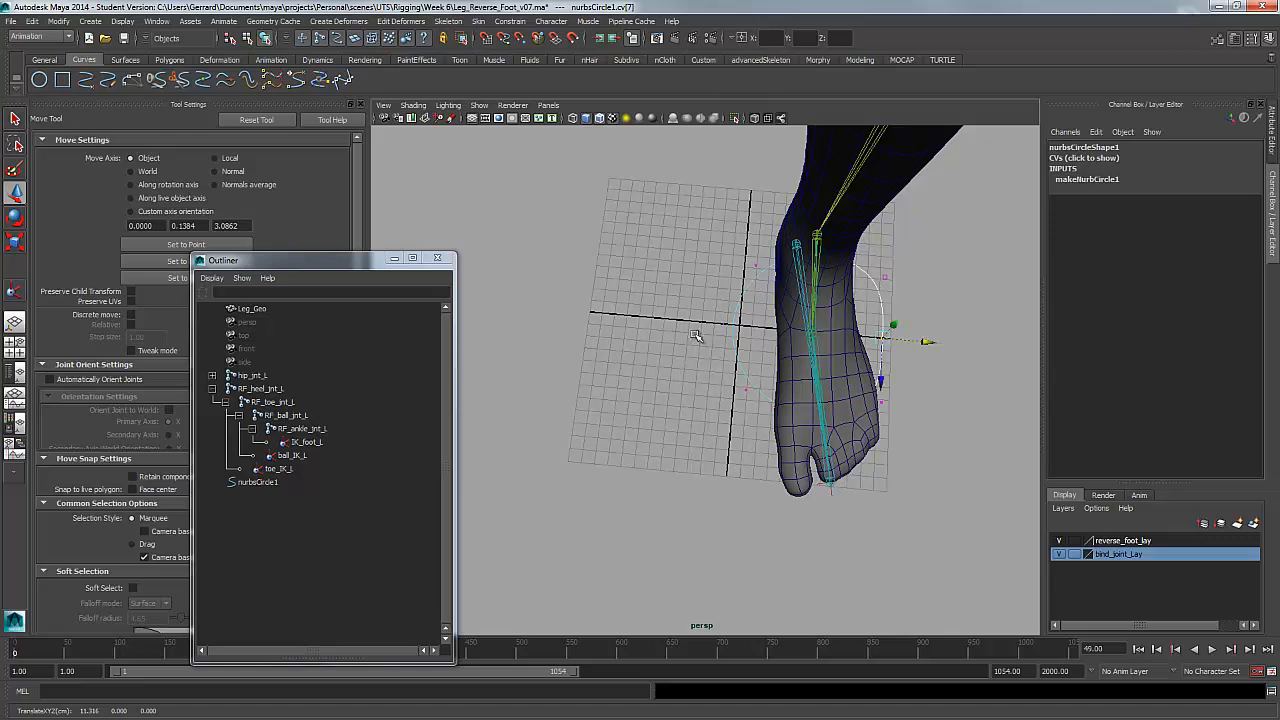
pyautogui.moveTo(696, 314); pyautogui.dragTo(798, 332)
pyautogui.moveTo(757, 402); pyautogui.dragTo(950, 442)
pyautogui.click(882, 358)
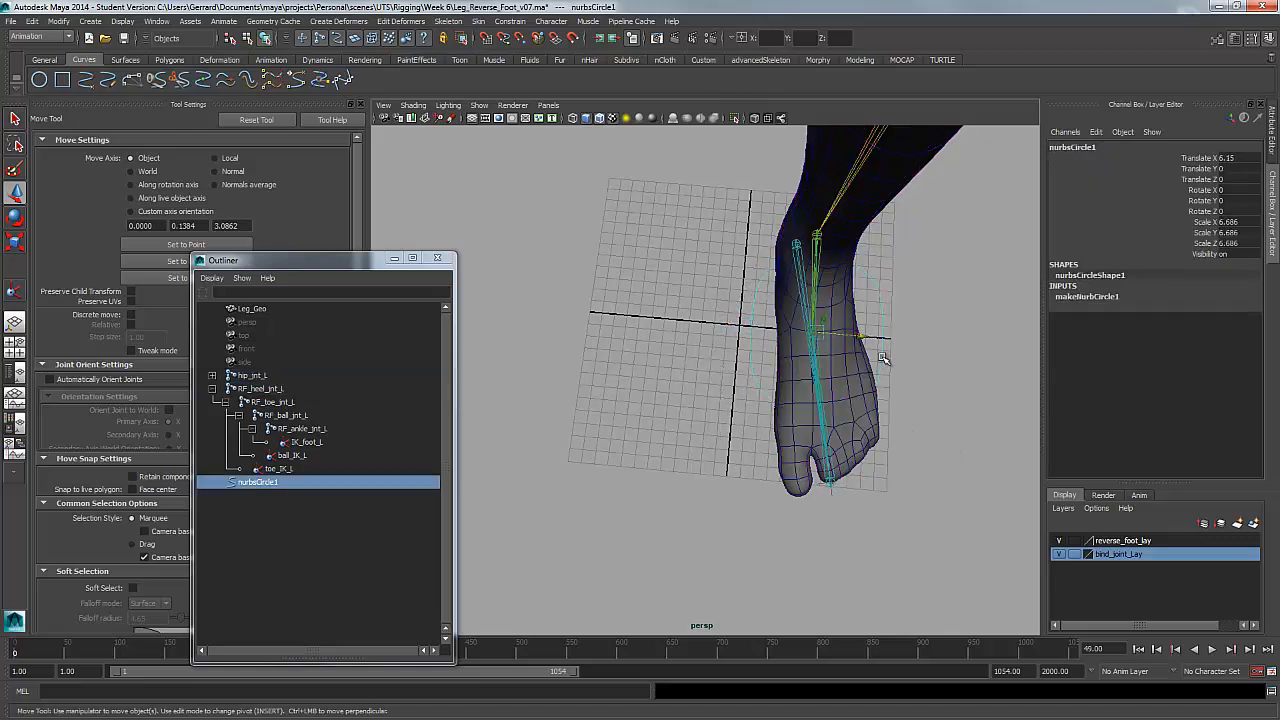
# Select the circle's front control vertices and pull them forward so the curve extends past the toes
pyautogui.press('F8')
pyautogui.moveTo(703, 377); pyautogui.dragTo(947, 441)
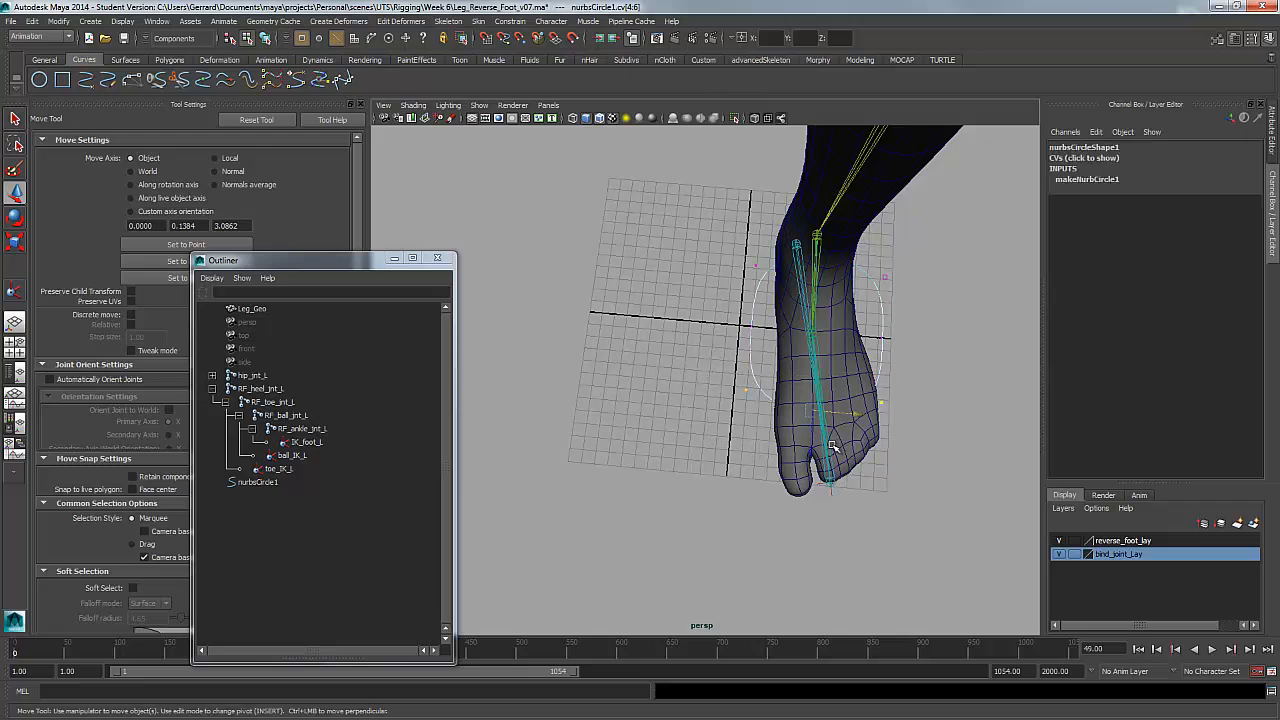
pyautogui.moveTo(816, 415); pyautogui.dragTo(921, 500)
pyautogui.click(872, 493)
pyautogui.click(878, 508)
# Adjust the circle's individual control vertices around the heel and outer side to follow the foot's outline
pyautogui.moveTo(745, 248); pyautogui.dragTo(687, 212)
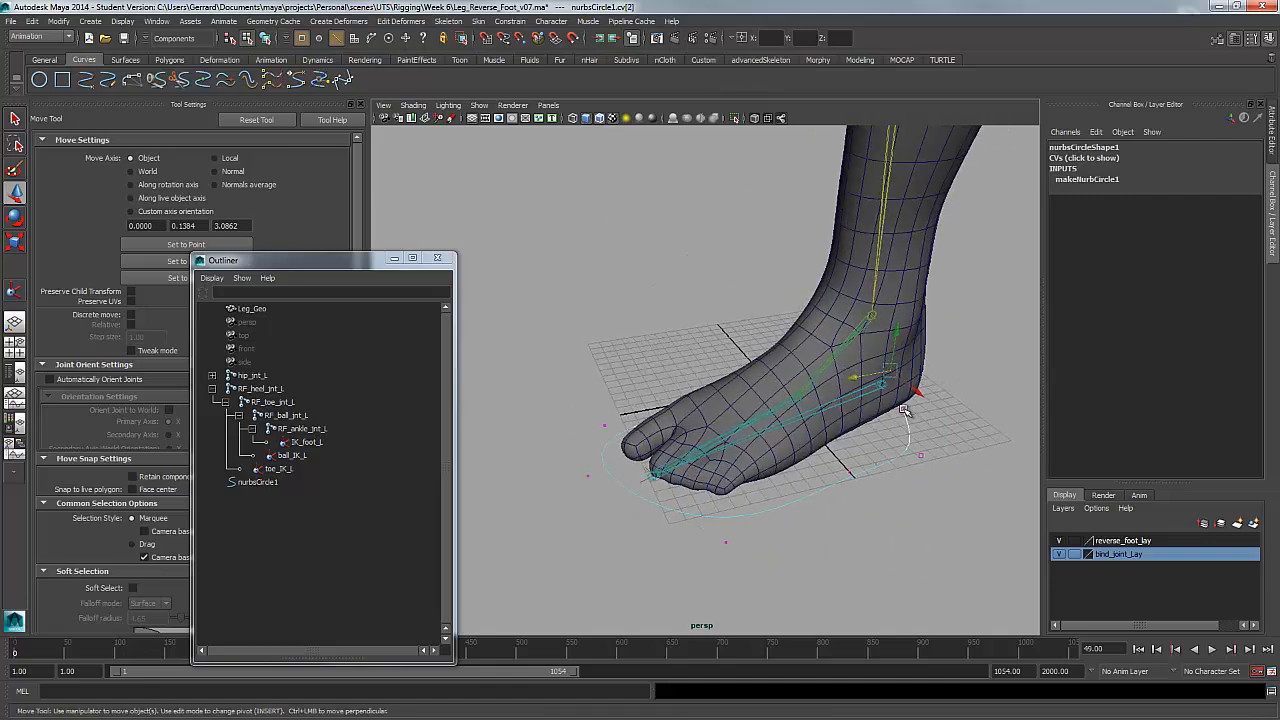
pyautogui.click(903, 412)
pyautogui.moveTo(948, 422)
pyautogui.mouseDown()
pyautogui.moveTo(993, 424)
pyautogui.moveTo(960, 402)
pyautogui.mouseUp()
pyautogui.moveTo(901, 467); pyautogui.dragTo(739, 481)
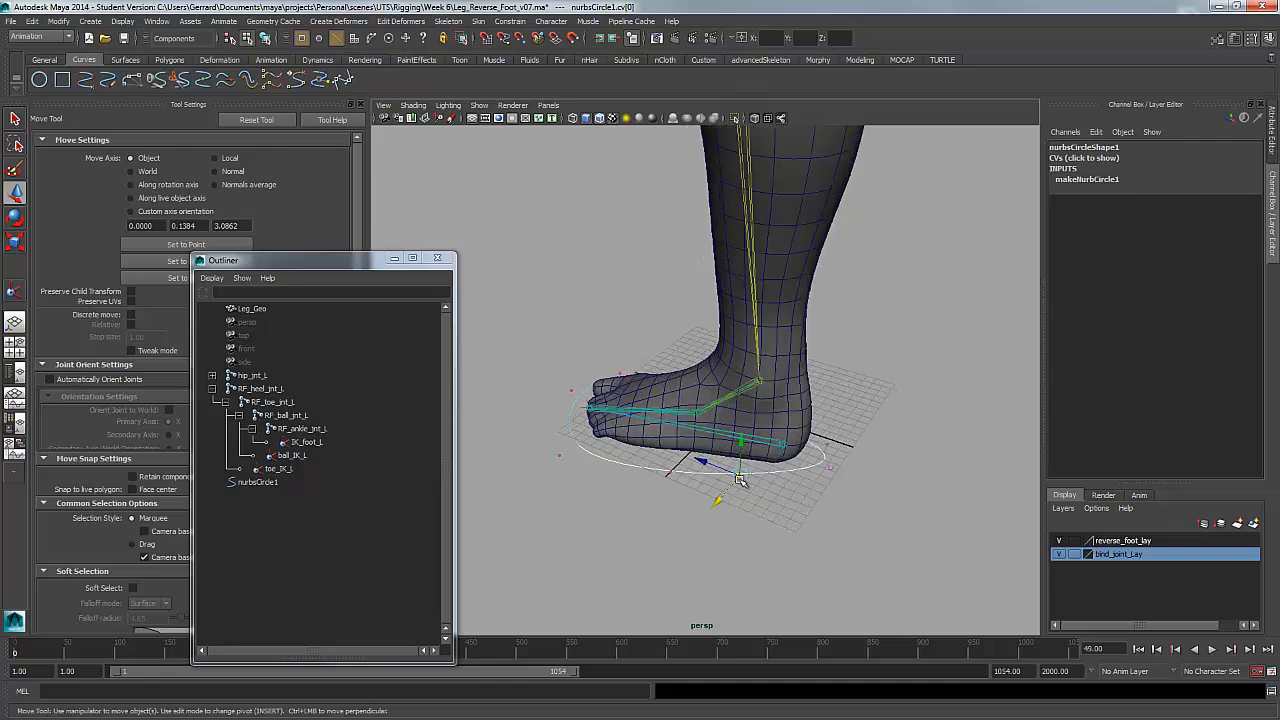
pyautogui.click(668, 468)
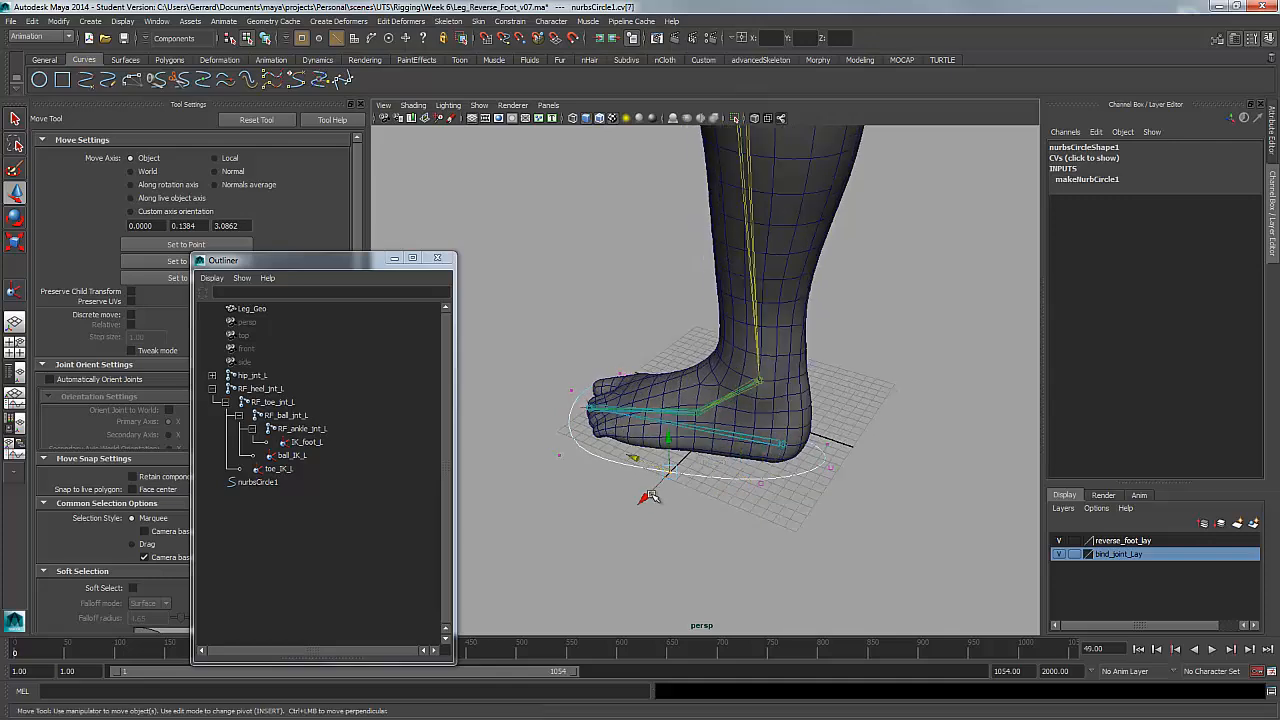
pyautogui.click(757, 529)
pyautogui.keyDown('alt'); pyautogui.moveTo(757, 529); pyautogui.dragTo(880, 545); pyautogui.keyUp('alt')
# Rename nurbsCircle1 as foot_ctrl_L
pyautogui.click(257, 482)
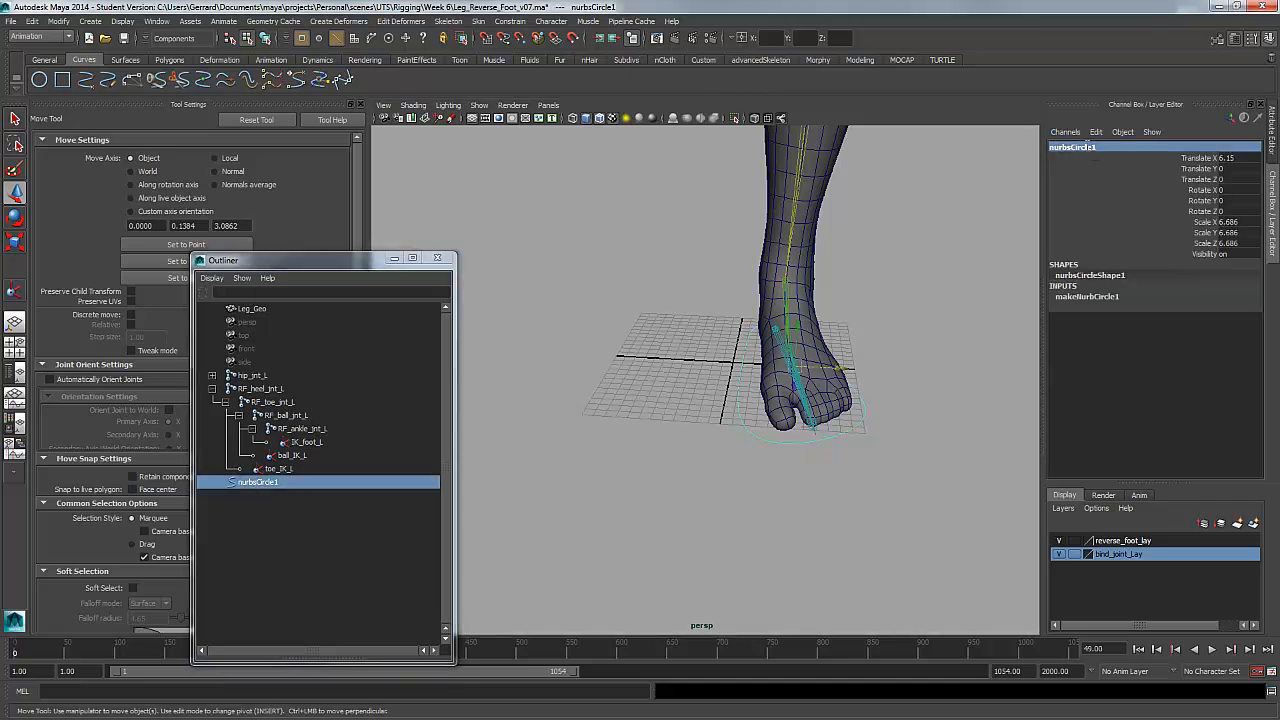
pyautogui.click(1090, 147)
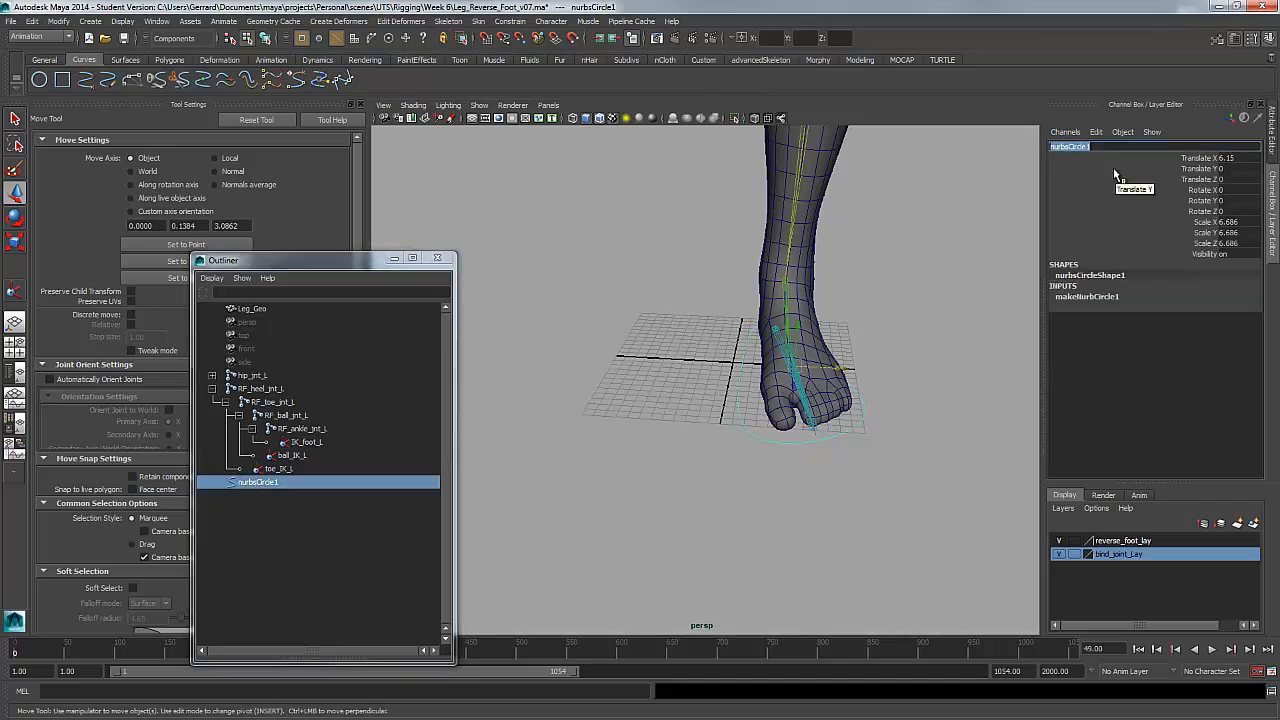
pyautogui.write('foot_ctrl_L')
pyautogui.press('Return')
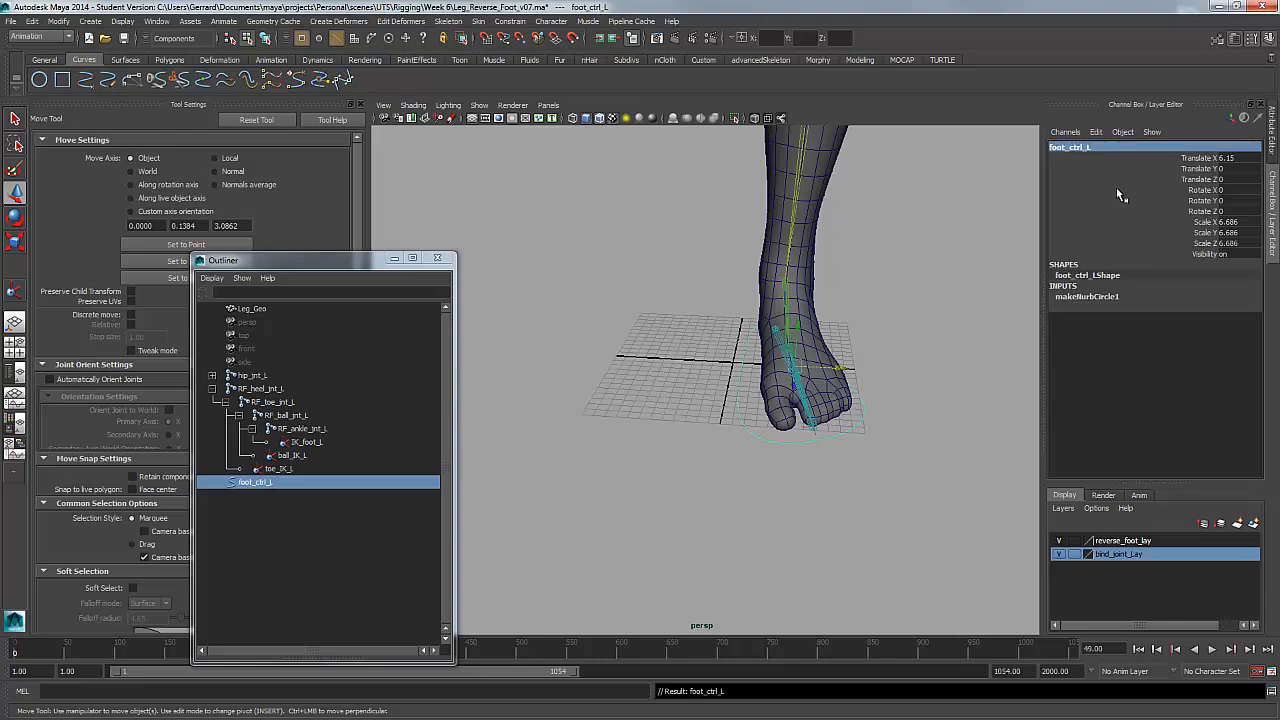
# Freeze the transformations of foot_ctrl_L and delete its construction history
pyautogui.click(58, 21)
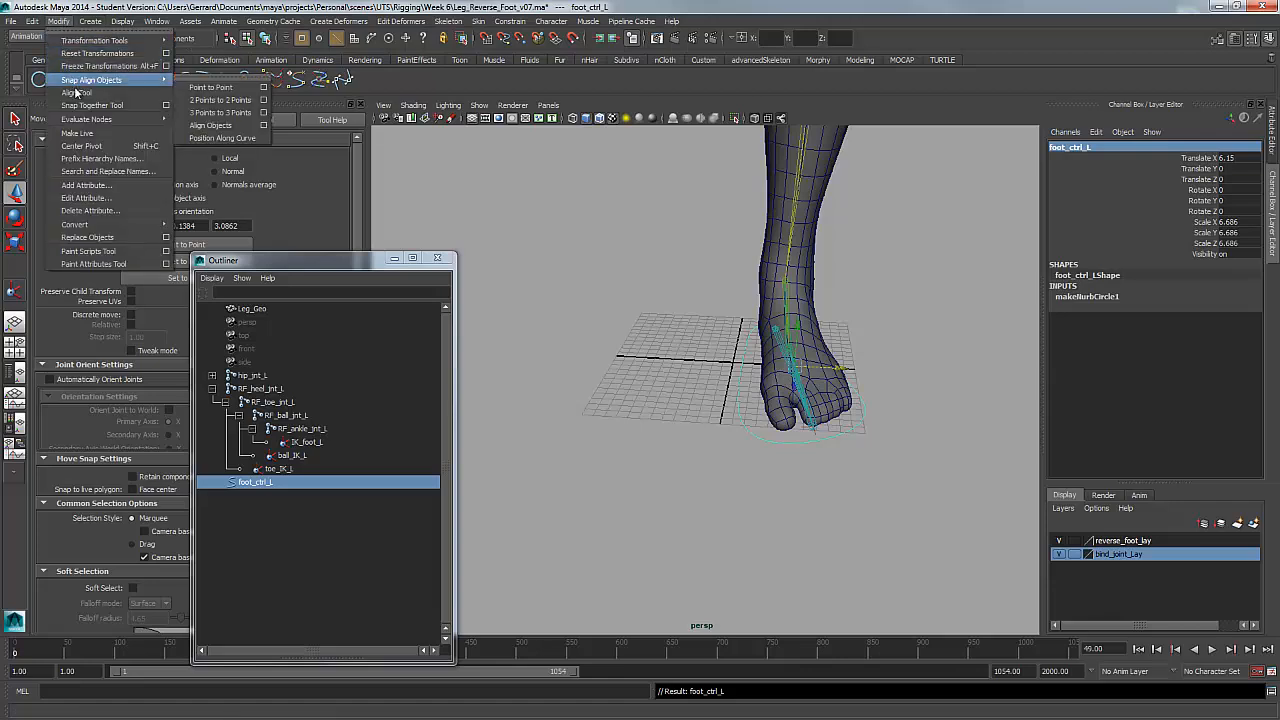
pyautogui.click(95, 66)
pyautogui.click(32, 21)
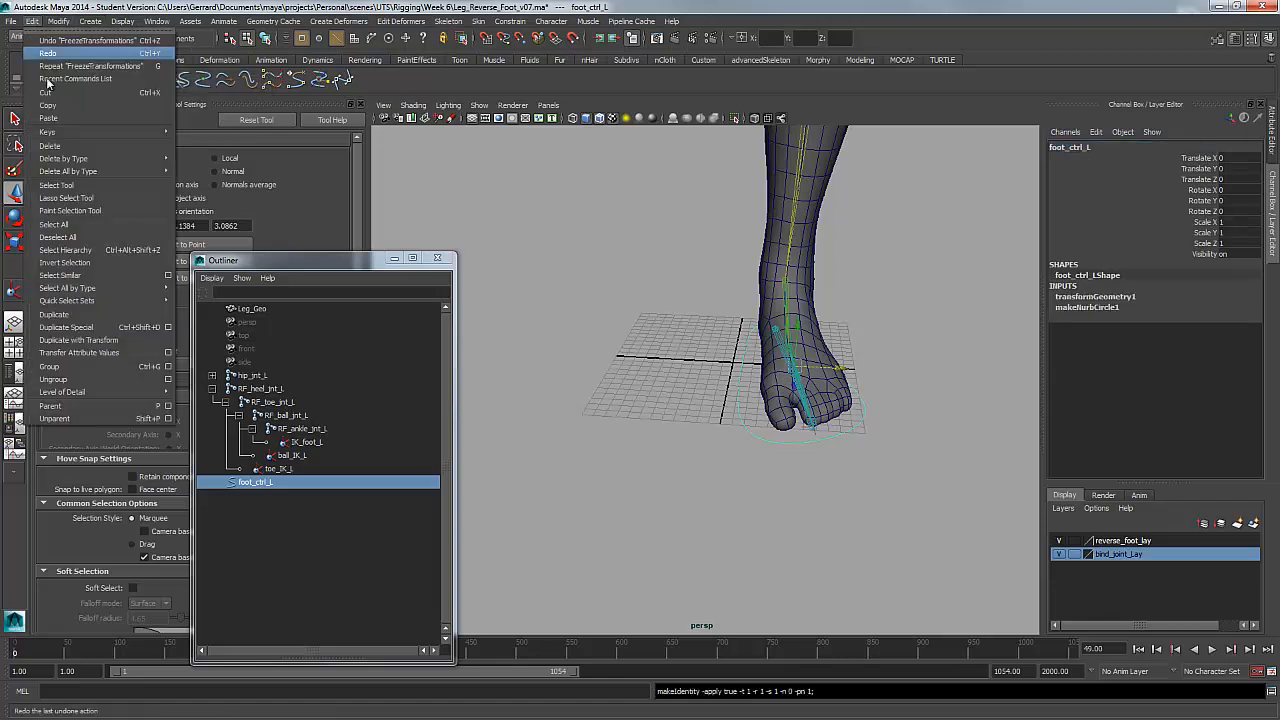
pyautogui.moveTo(66, 160)
pyautogui.click(189, 166)
# Move the pivot point of foot_ctrl_L to the RF heel joint
pyautogui.keyDown('alt'); pyautogui.moveTo(640, 340); pyautogui.dragTo(712, 366); pyautogui.keyUp('alt')
pyautogui.keyDown('alt'); pyautogui.moveTo(697, 271); pyautogui.dragTo(763, 289, button='right'); pyautogui.keyUp('alt')
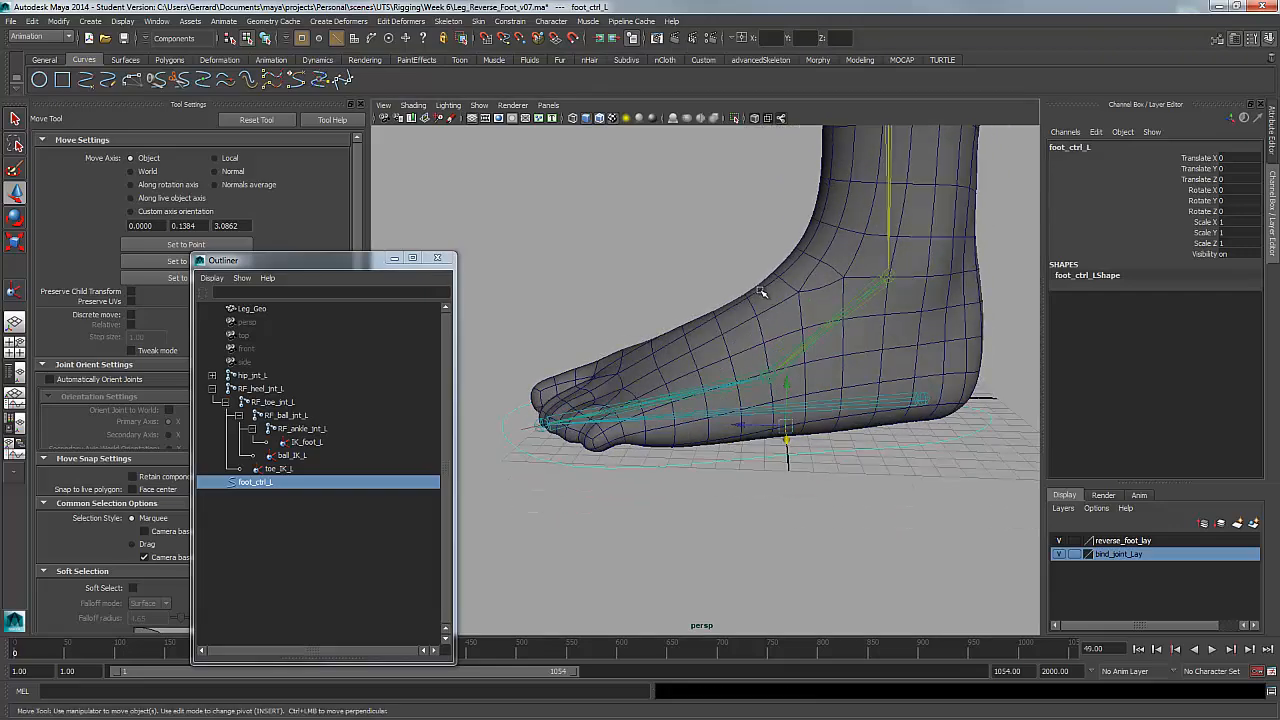
pyautogui.moveTo(763, 289)
pyautogui.keyDown('alt'); pyautogui.mouseDown()
pyautogui.moveTo(768, 272)
pyautogui.moveTo(740, 288)
pyautogui.mouseUp(); pyautogui.keyUp('alt')
pyautogui.keyDown('alt'); pyautogui.moveTo(740, 288); pyautogui.dragTo(765, 293, button='right'); pyautogui.keyUp('alt')
pyautogui.keyDown('alt'); pyautogui.moveTo(765, 293); pyautogui.dragTo(716, 383); pyautogui.keyUp('alt')
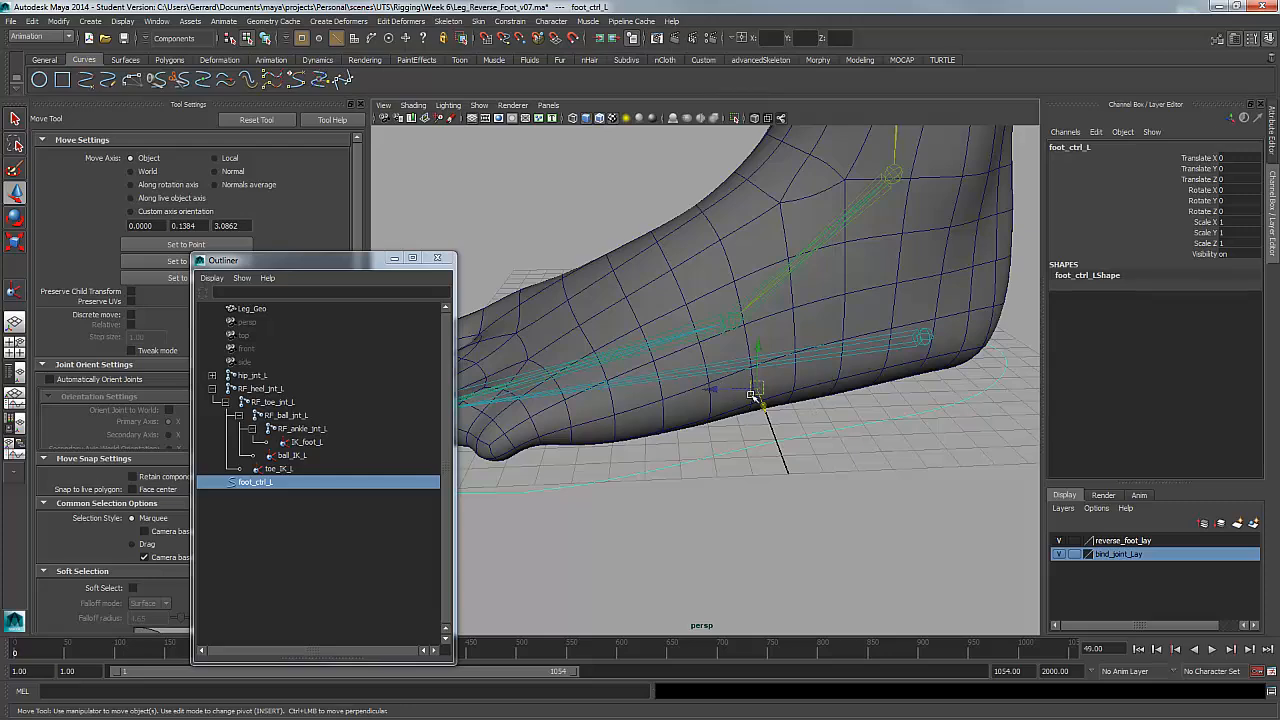
pyautogui.keyDown('alt'); pyautogui.moveTo(871, 391); pyautogui.dragTo(857, 394); pyautogui.keyUp('alt')
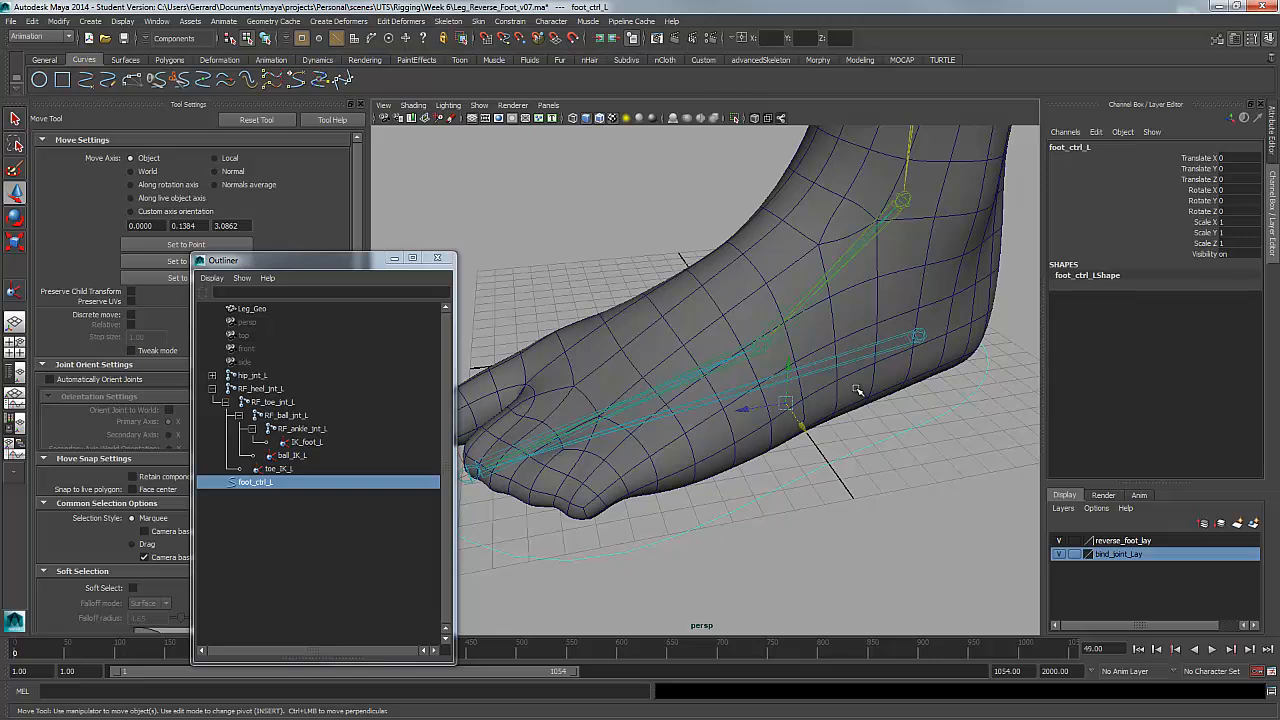
pyautogui.press('Insert')
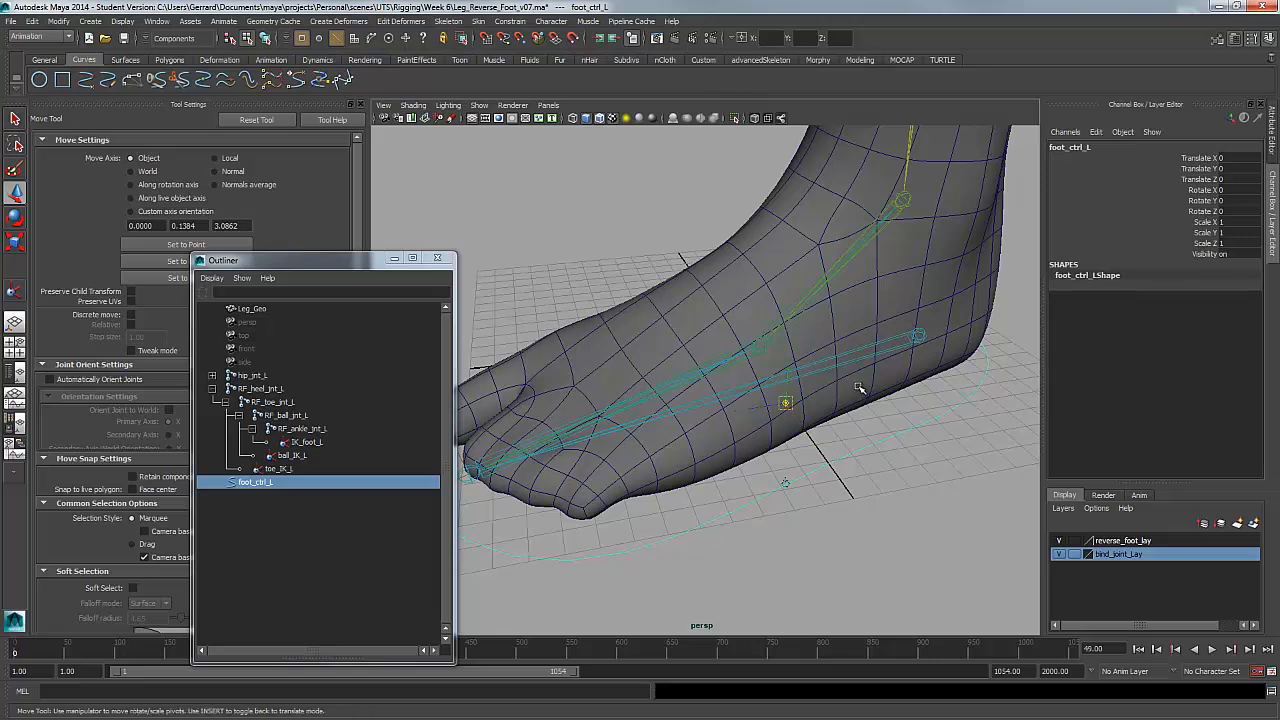
pyautogui.moveTo(785, 402); pyautogui.dragTo(929, 334)
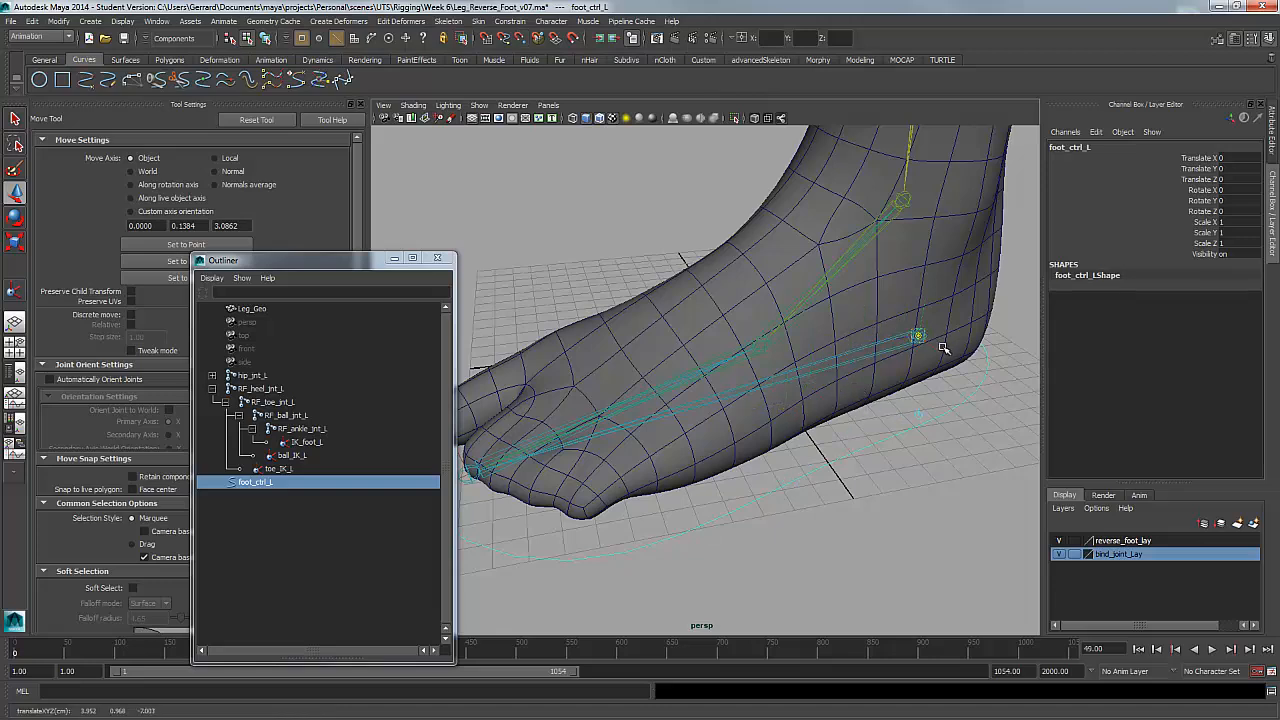
pyautogui.press('Insert')
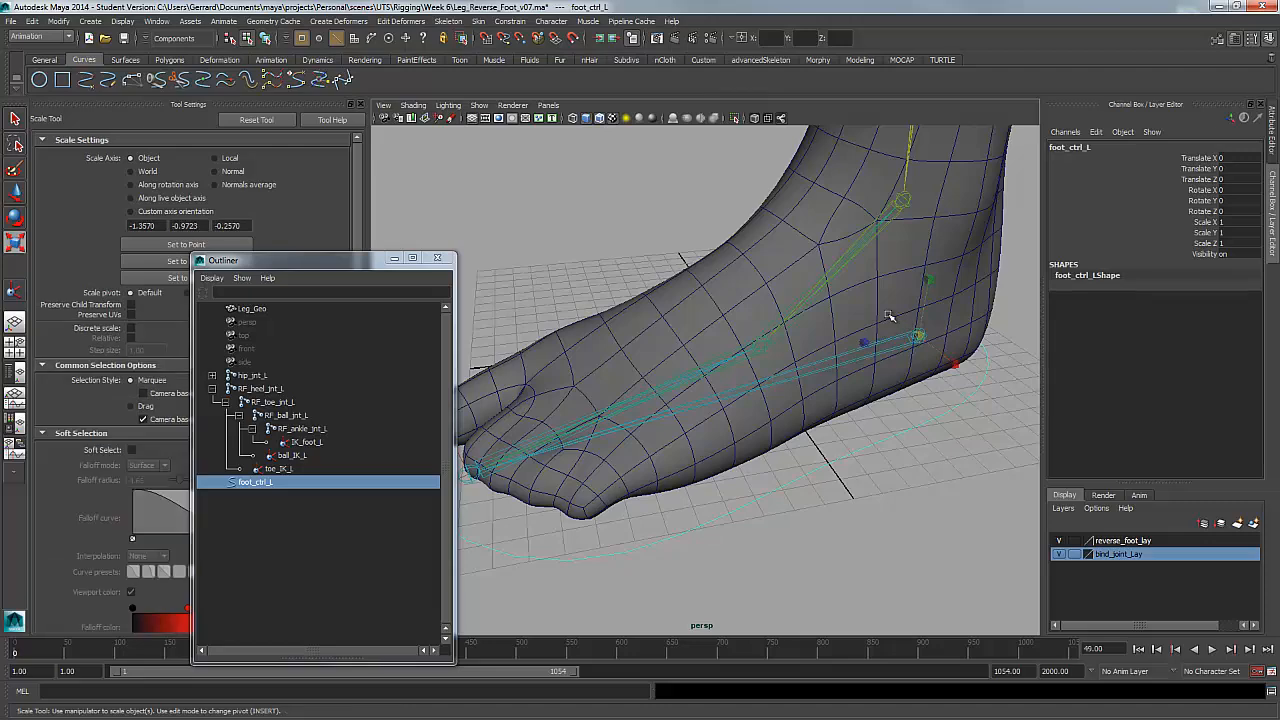
# Test-rotate foot_ctrl_L in X about its heel pivot and undo the rotation
pyautogui.press('e')
pyautogui.moveTo(891, 309); pyautogui.dragTo(889, 306)
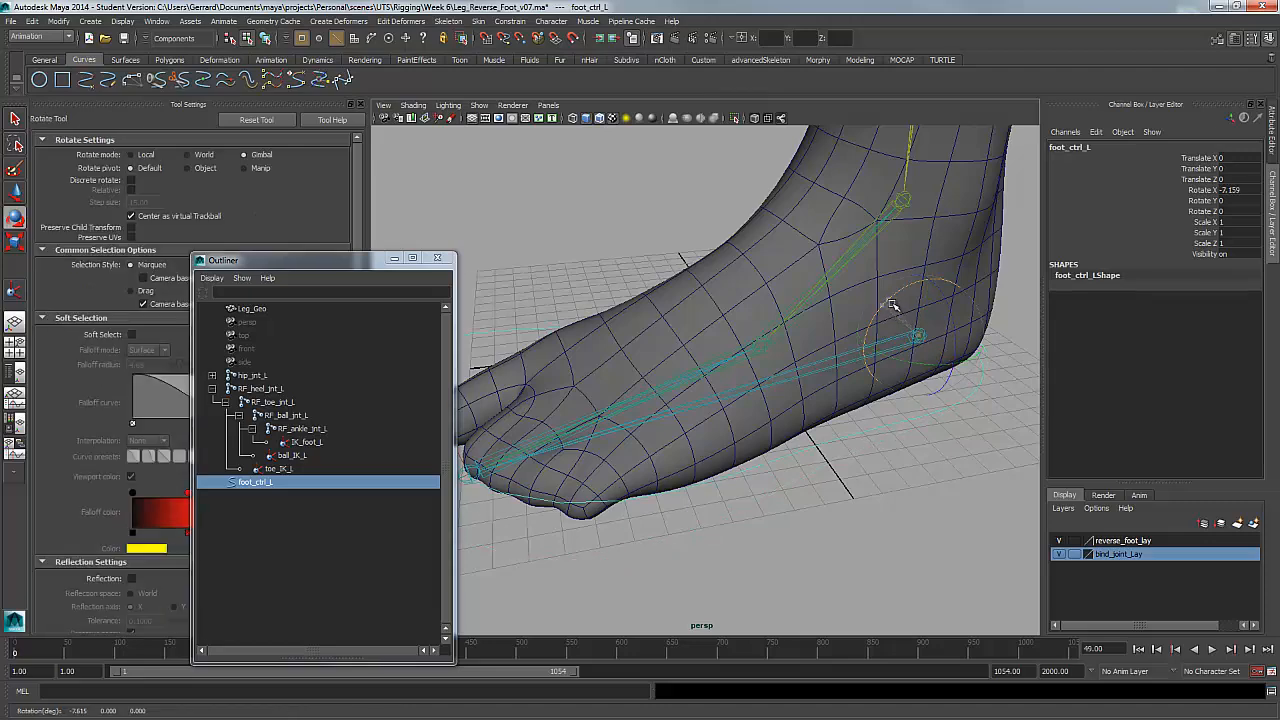
pyautogui.hotkey('ctrl', 'z')
# Parent RF_heel_jnt_L under foot_ctrl_L in the Outliner
pyautogui.keyDown('alt'); pyautogui.moveTo(888, 357); pyautogui.dragTo(817, 349, button='right'); pyautogui.keyUp('alt')
pyautogui.keyDown('alt'); pyautogui.moveTo(817, 349); pyautogui.dragTo(864, 347); pyautogui.keyUp('alt')
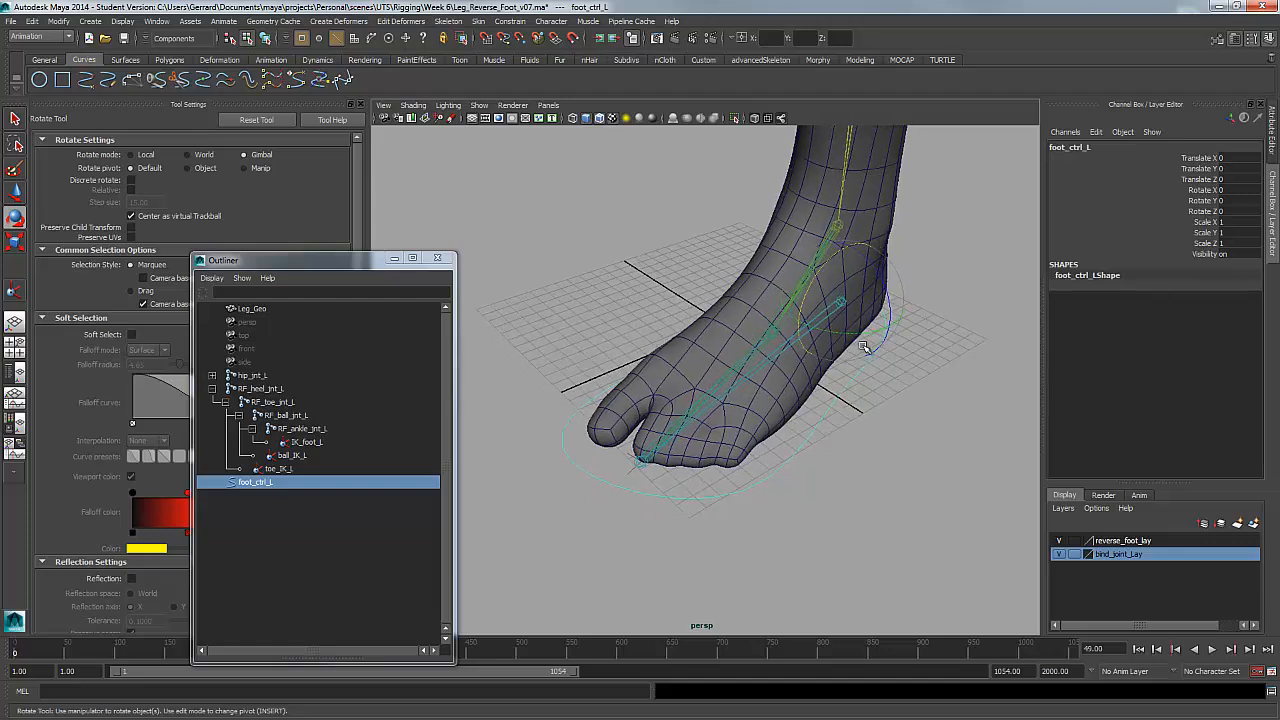
pyautogui.click(280, 389)
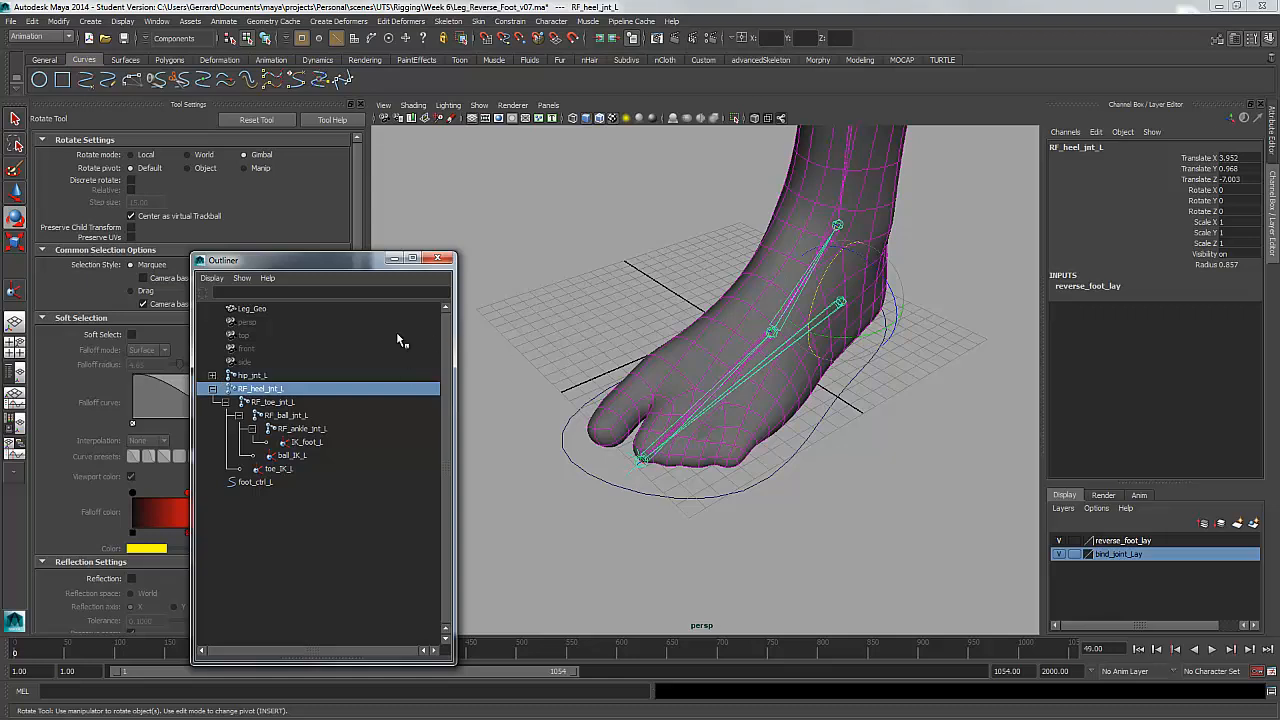
pyautogui.moveTo(272, 393); pyautogui.dragTo(280, 483, button='middle')
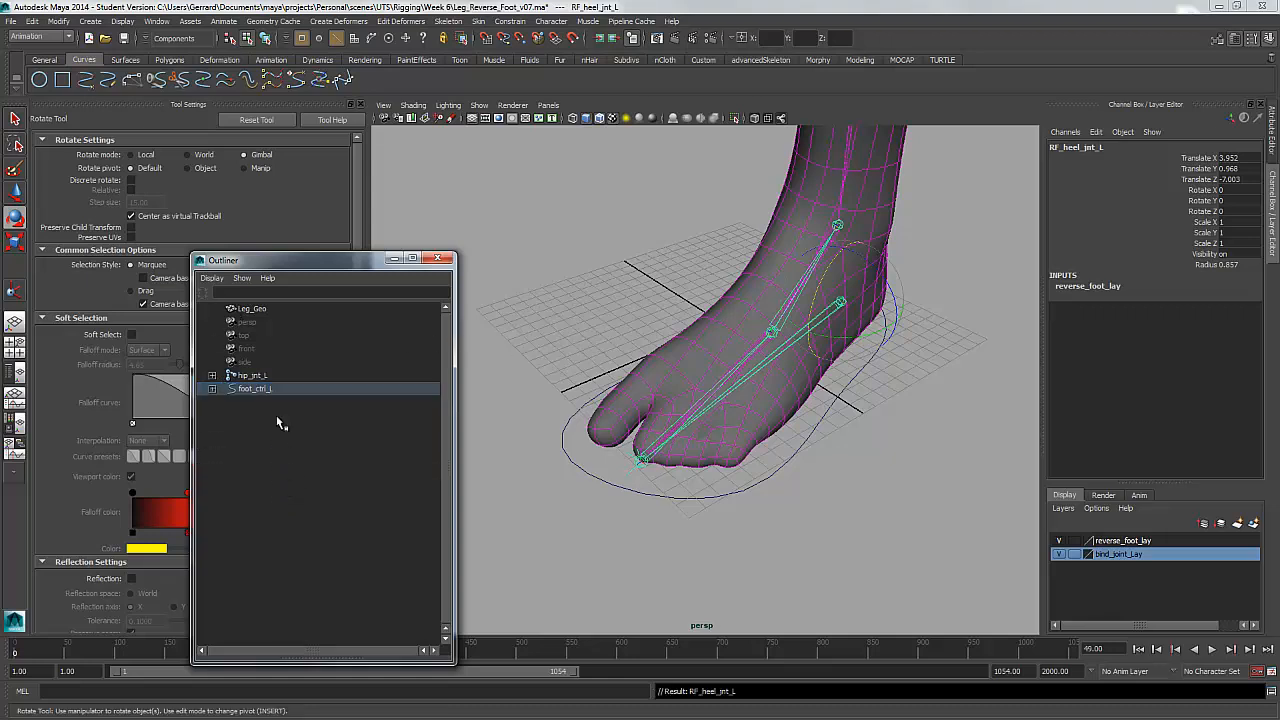
# Test the leg's response by moving and rotating foot_ctrl_L, undoing the transformations
pyautogui.click(255, 388)
pyautogui.press('w')
pyautogui.keyDown('alt'); pyautogui.moveTo(904, 284); pyautogui.dragTo(540, 328, button='right'); pyautogui.keyUp('alt')
pyautogui.keyDown('alt'); pyautogui.moveTo(540, 328); pyautogui.dragTo(603, 383); pyautogui.keyUp('alt')
pyautogui.keyDown('alt'); pyautogui.moveTo(603, 383); pyautogui.dragTo(597, 456, button='middle'); pyautogui.keyUp('alt')
pyautogui.moveTo(751, 383)
pyautogui.mouseDown()
pyautogui.moveTo(751, 322)
pyautogui.moveTo(785, 332)
pyautogui.moveTo(695, 321)
pyautogui.moveTo(777, 331)
pyautogui.moveTo(720, 336)
pyautogui.moveTo(738, 392)
pyautogui.mouseUp()
pyautogui.press('e')
pyautogui.hotkey('ctrl', 'z')
pyautogui.press('w')
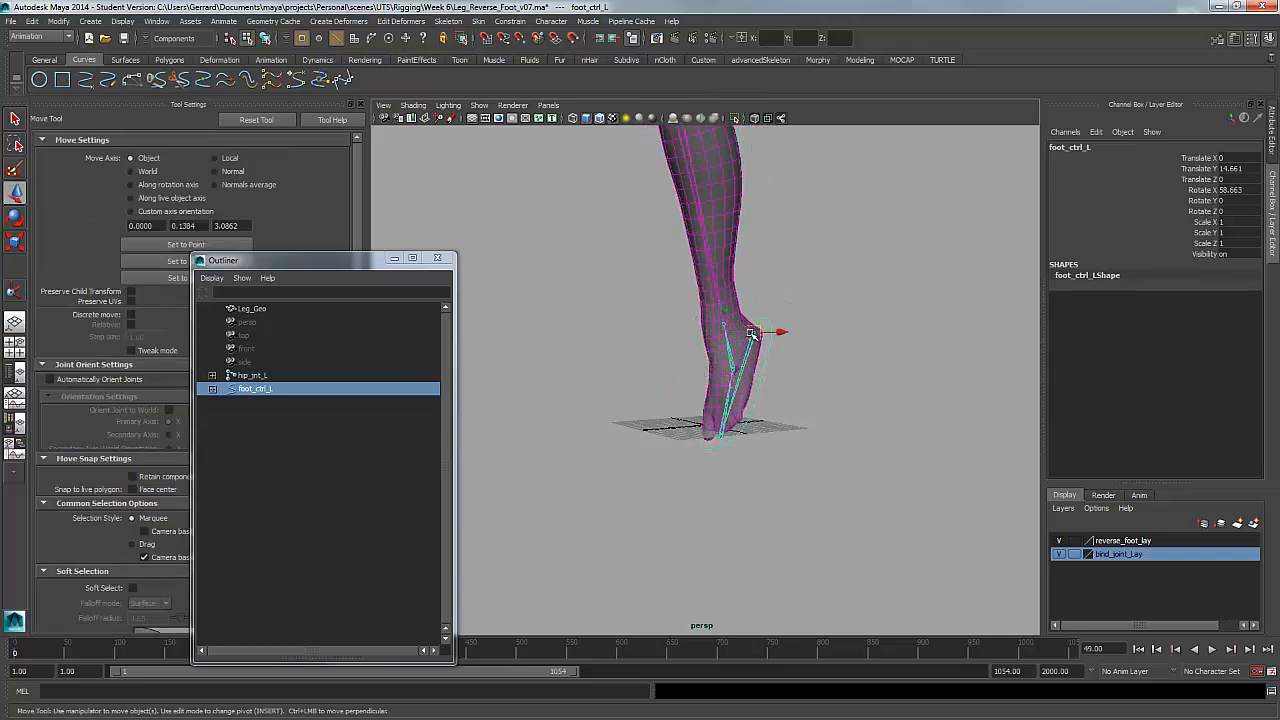
pyautogui.moveTo(754, 332); pyautogui.dragTo(723, 600)
pyautogui.keyDown('alt'); pyautogui.moveTo(764, 418); pyautogui.dragTo(784, 290, button='middle'); pyautogui.keyUp('alt')
pyautogui.keyDown('alt'); pyautogui.moveTo(784, 290); pyautogui.dragTo(700, 372, button='right'); pyautogui.keyUp('alt')
pyautogui.hotkey('ctrl', 'z')
pyautogui.hotkey('ctrl', 'z')
pyautogui.hotkey('ctrl', 'z')
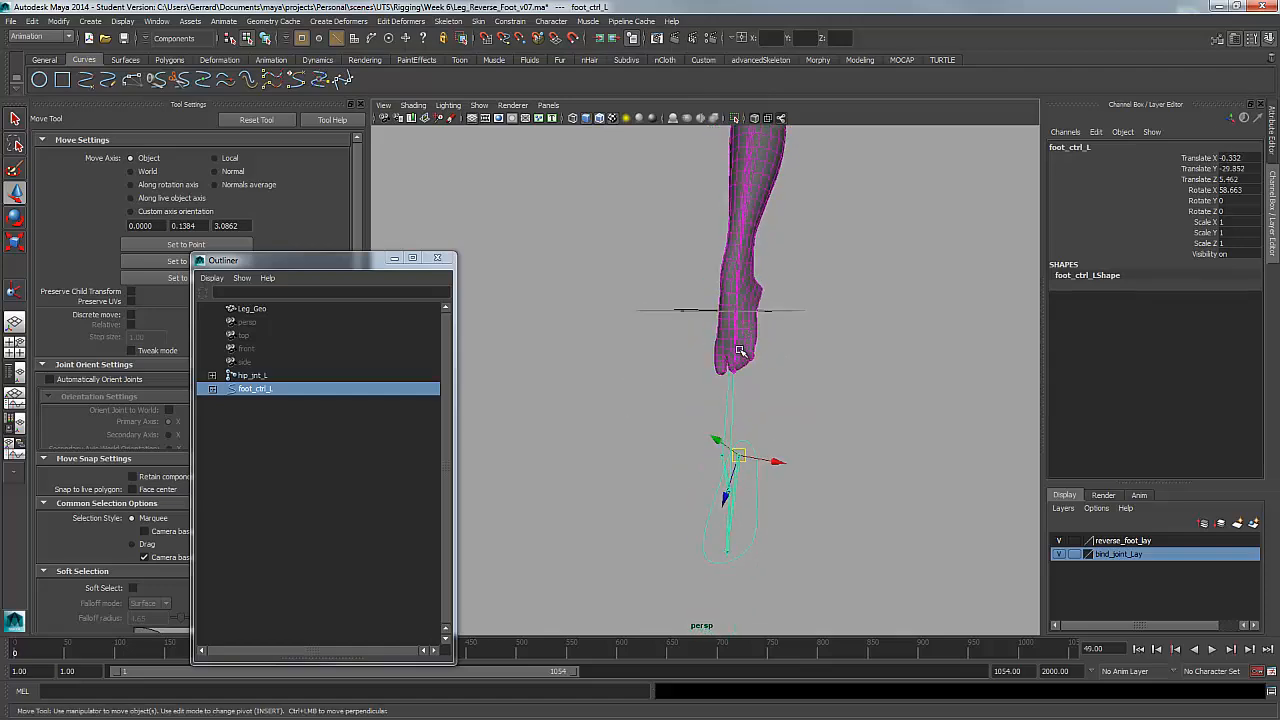
pyautogui.keyDown('alt'); pyautogui.moveTo(748, 362); pyautogui.dragTo(762, 303); pyautogui.keyUp('alt')
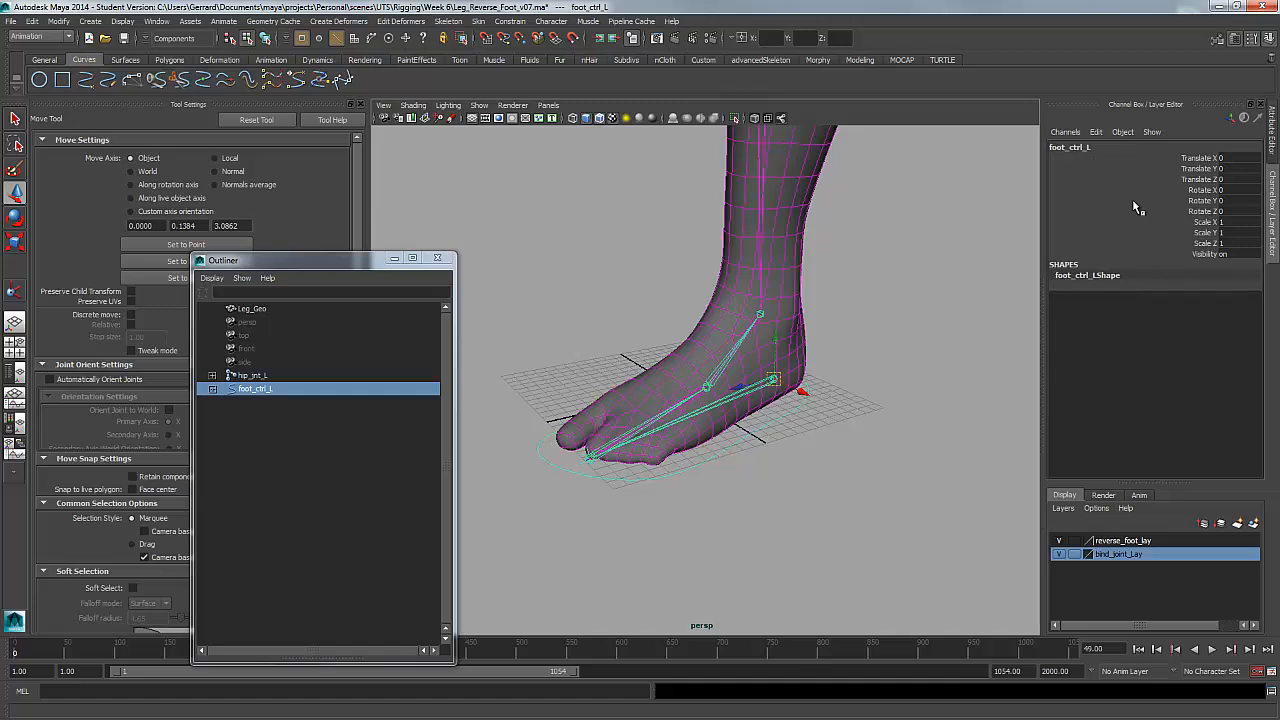
# Hide the bind_joint_Lay layer and reselect the foot_ctrl_L curve
pyautogui.keyDown('alt'); pyautogui.moveTo(803, 428); pyautogui.dragTo(748, 384); pyautogui.keyUp('alt')
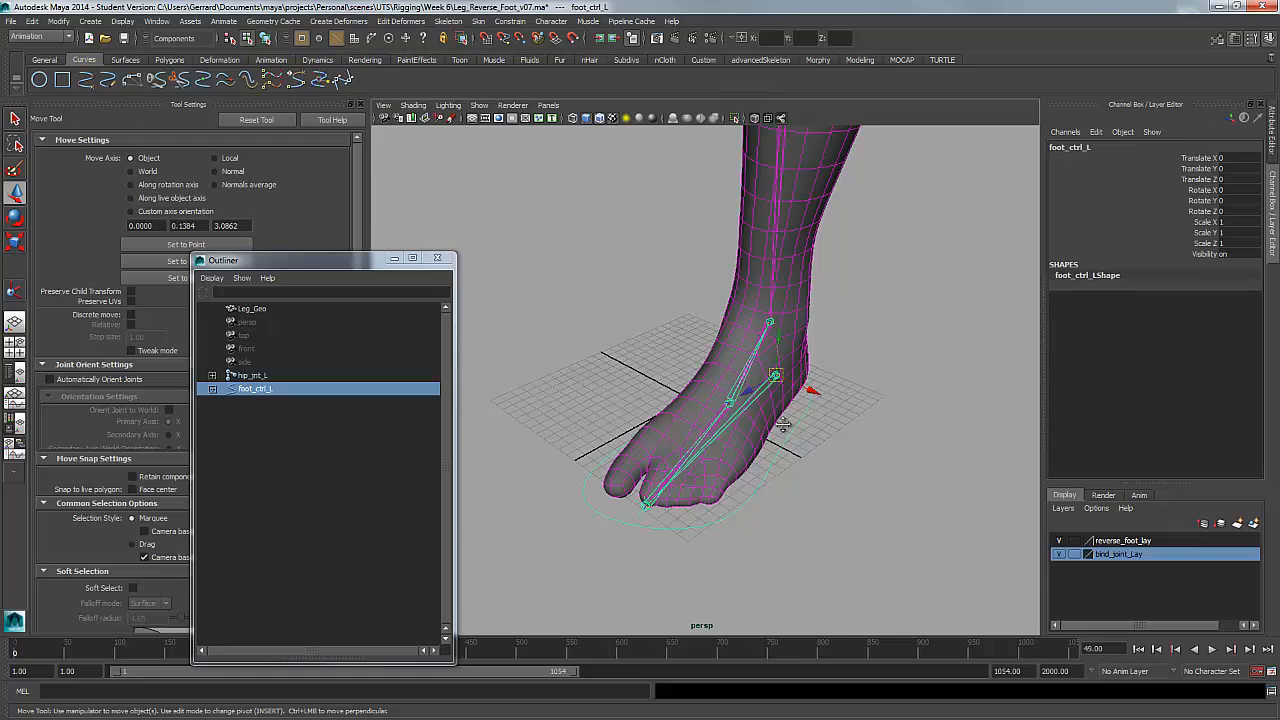
pyautogui.keyDown('alt'); pyautogui.moveTo(784, 426); pyautogui.dragTo(858, 494); pyautogui.keyUp('alt')
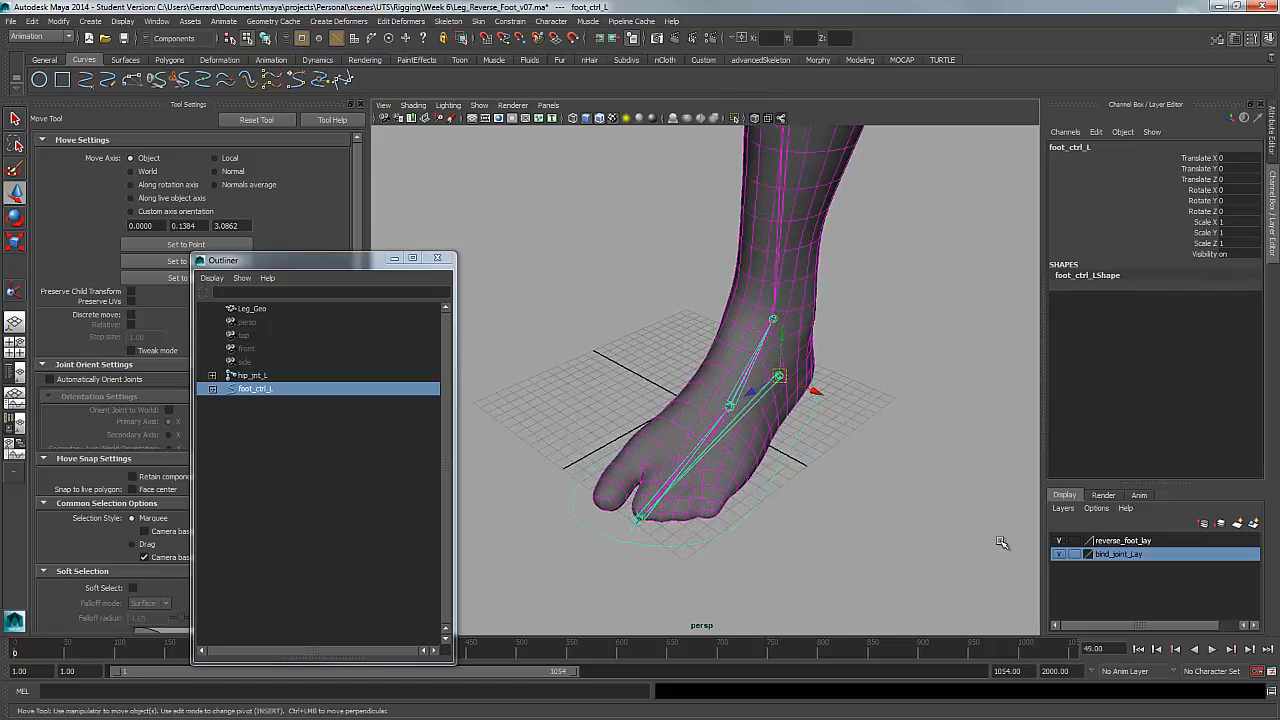
pyautogui.click(1059, 554)
pyautogui.keyDown('alt'); pyautogui.moveTo(829, 463); pyautogui.dragTo(786, 486); pyautogui.keyUp('alt')
pyautogui.click(895, 403)
pyautogui.keyDown('alt'); pyautogui.moveTo(786, 486); pyautogui.dragTo(812, 457, button='right'); pyautogui.keyUp('alt')
pyautogui.moveTo(816, 486); pyautogui.dragTo(855, 447)
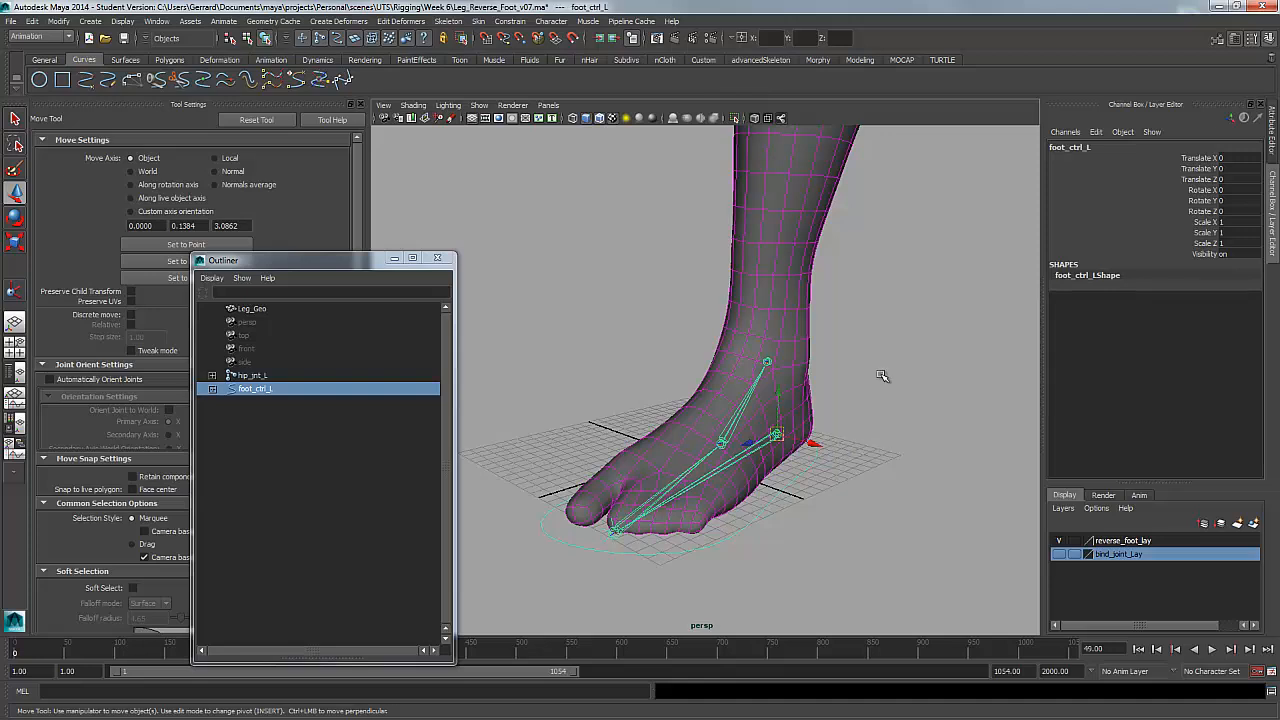
# Lock and hide the Scale X, Y, Z and Visibility channels of foot_ctrl_L
pyautogui.click(838, 472)
pyautogui.click(804, 476)
pyautogui.moveTo(1200, 222); pyautogui.dragTo(1201, 258)
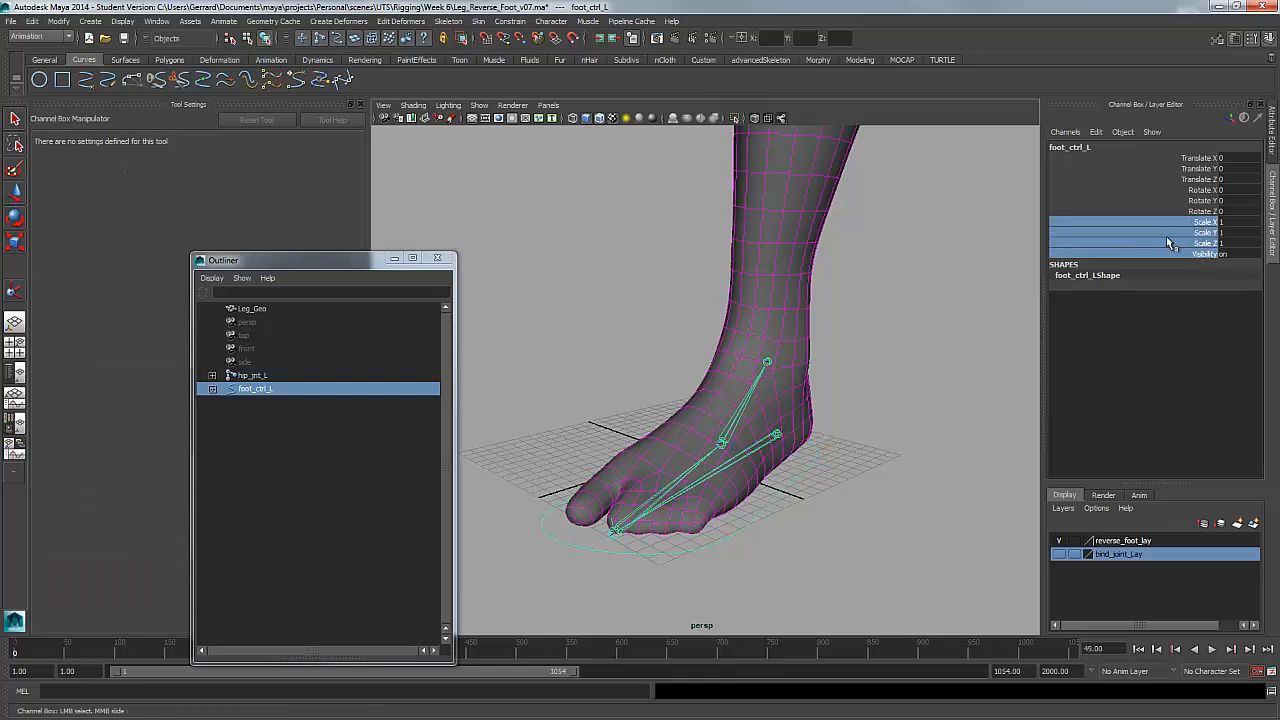
pyautogui.rightClick(1162, 237)
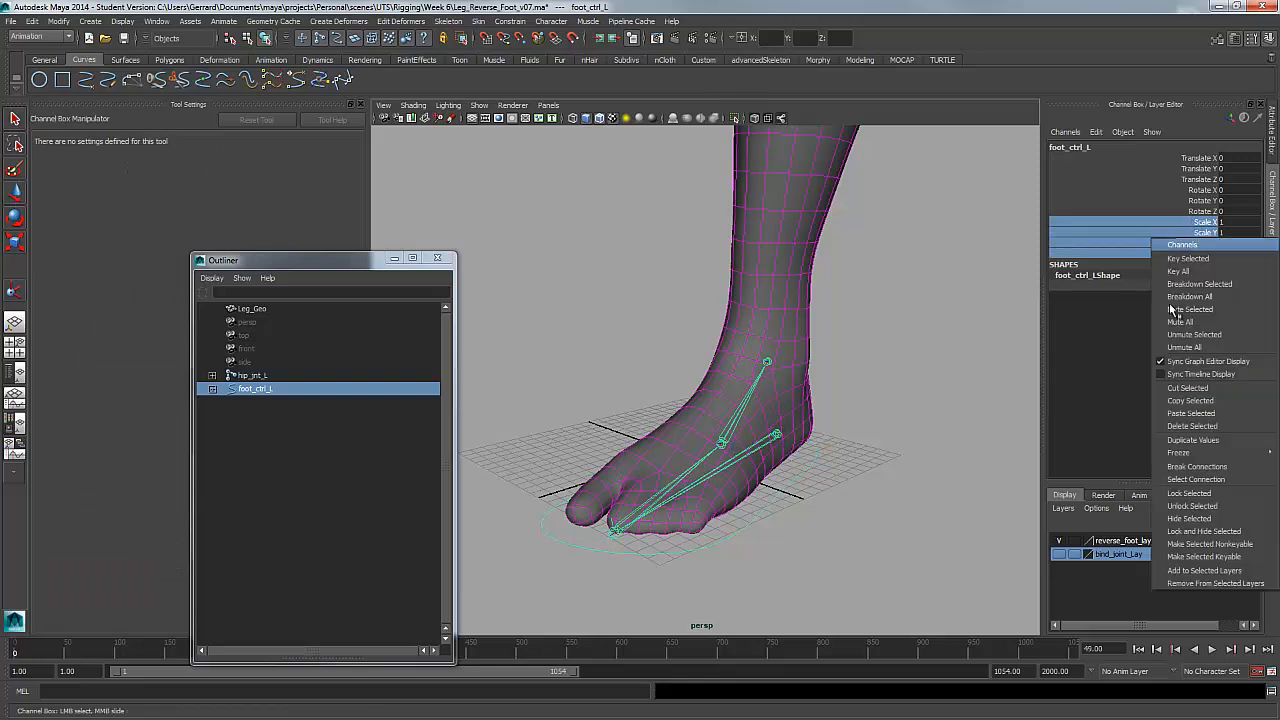
pyautogui.click(1196, 533)
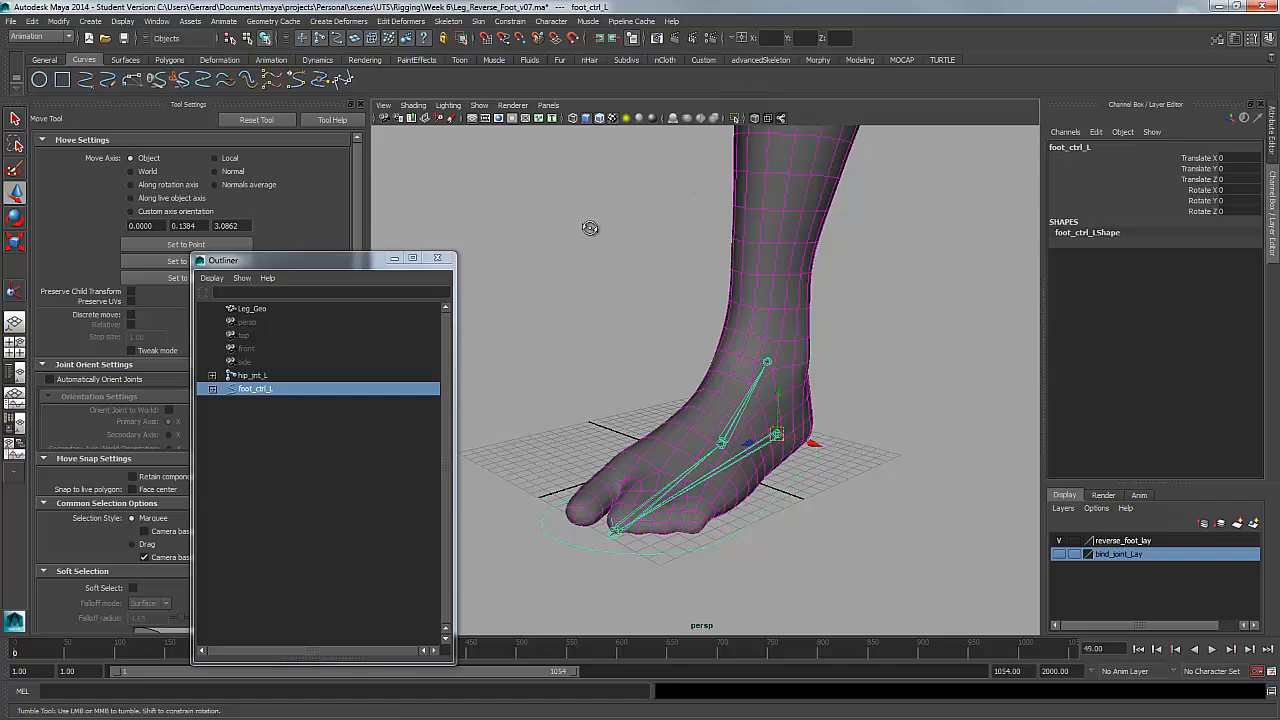
# Add a displayable enum attribute named extraAttributes to foot_ctrl_L, with a row of dashes as its only enum name
pyautogui.click(617, 240)
pyautogui.keyDown('alt'); pyautogui.moveTo(592, 229); pyautogui.dragTo(574, 251); pyautogui.keyUp('alt')
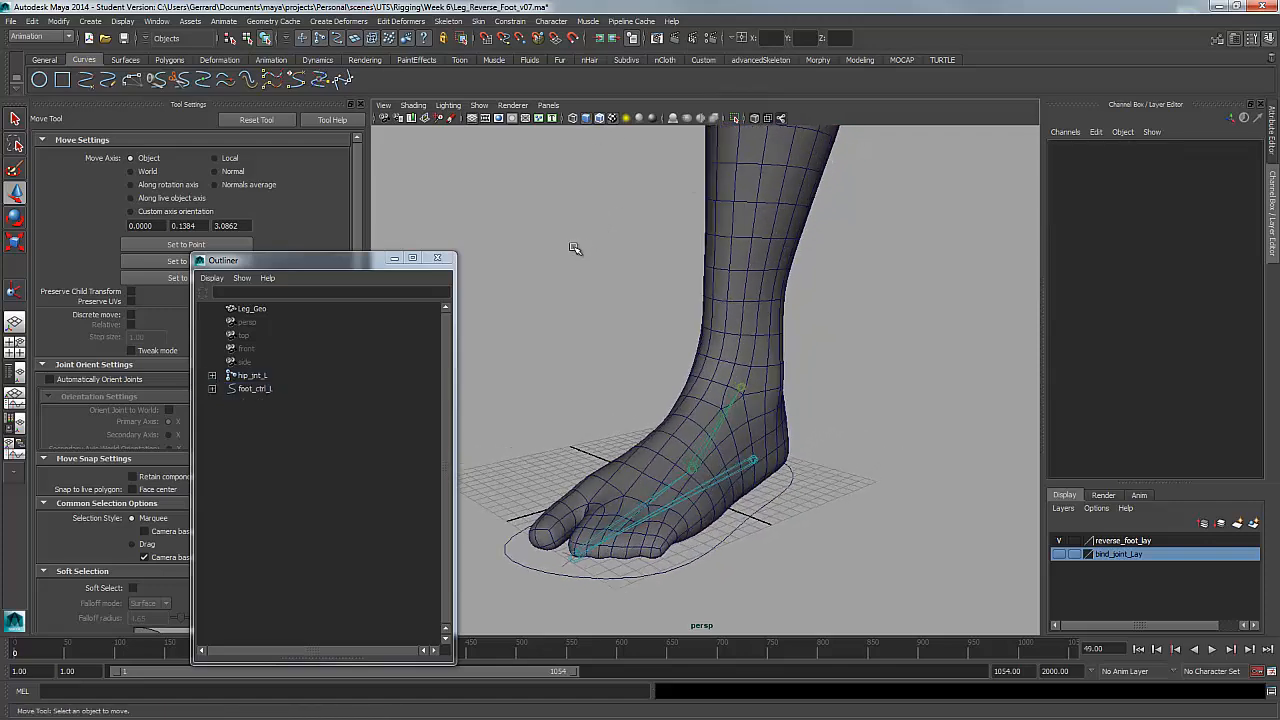
pyautogui.click(782, 520)
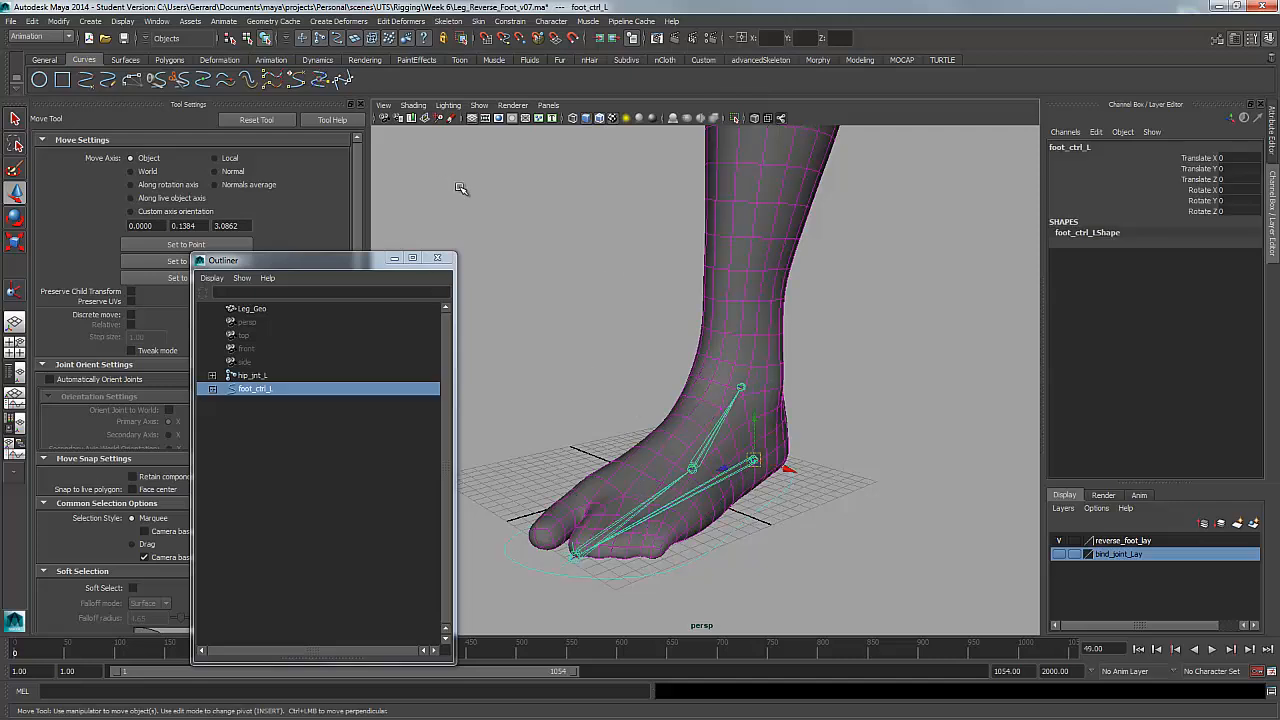
pyautogui.click(59, 21)
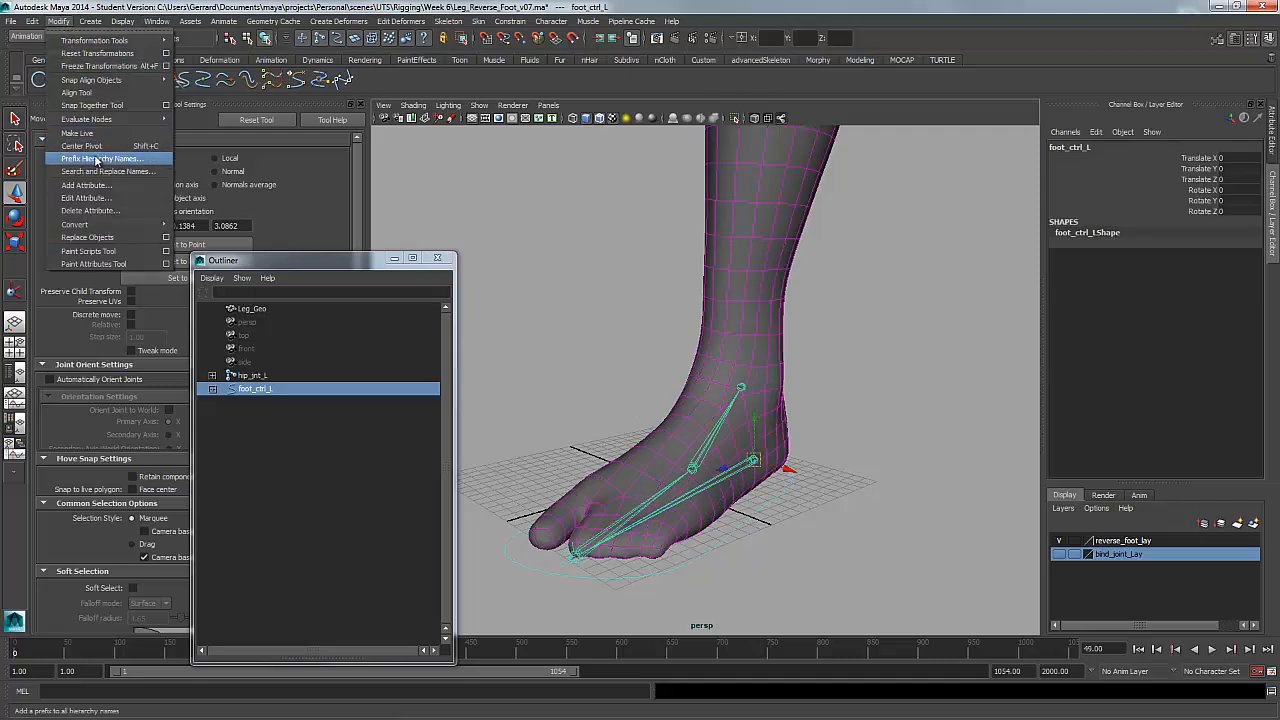
pyautogui.click(100, 186)
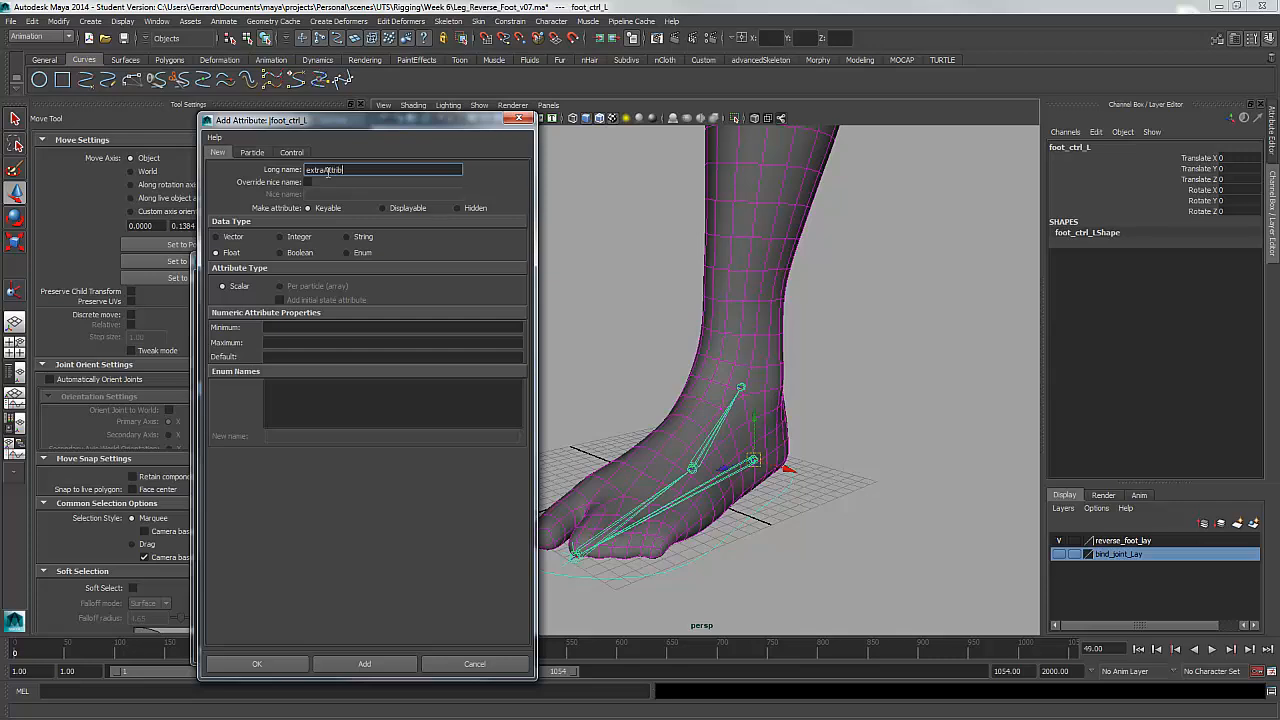
pyautogui.click(362, 253)
pyautogui.click(289, 392)
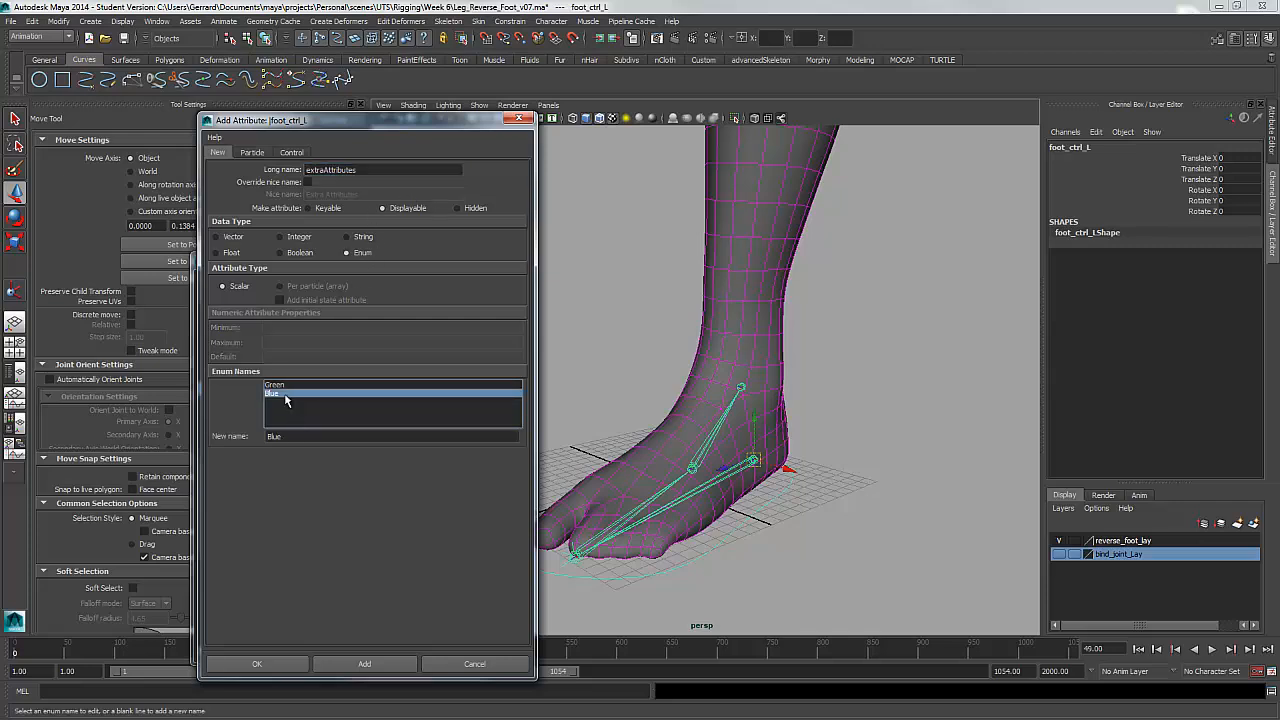
pyautogui.doubleClick(294, 436)
pyautogui.press('BackSpace')
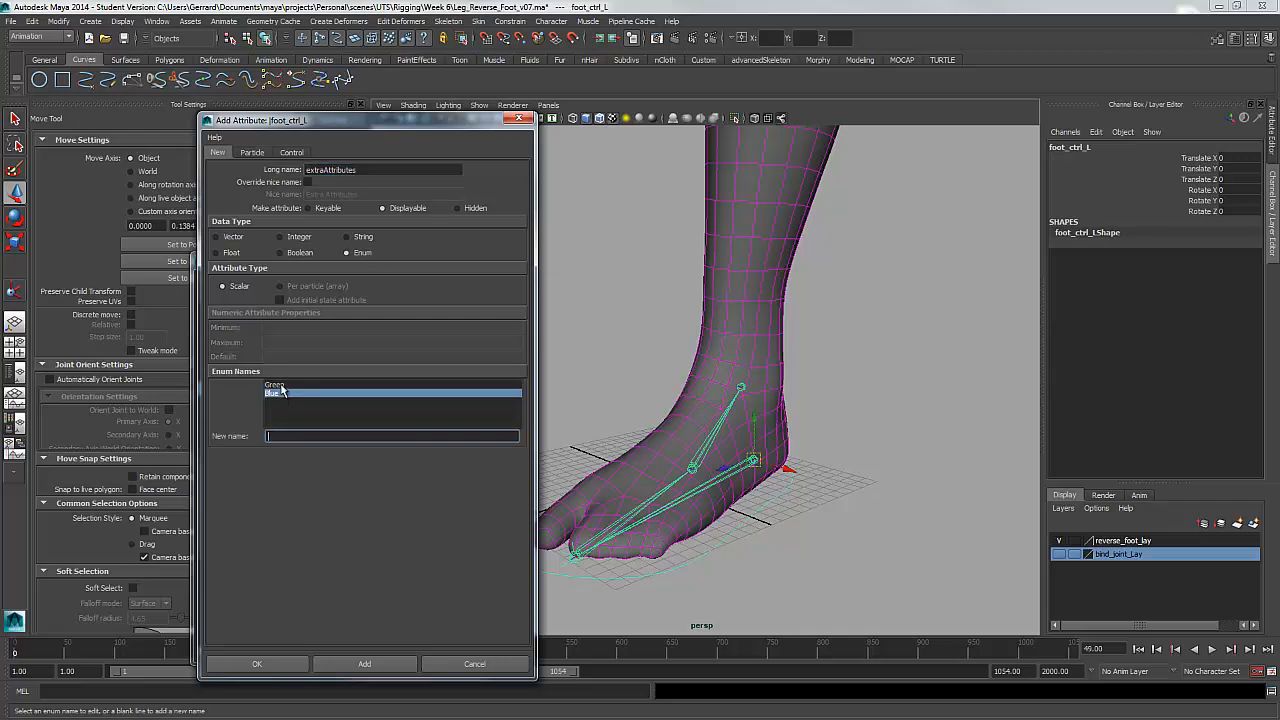
pyautogui.press('Return')
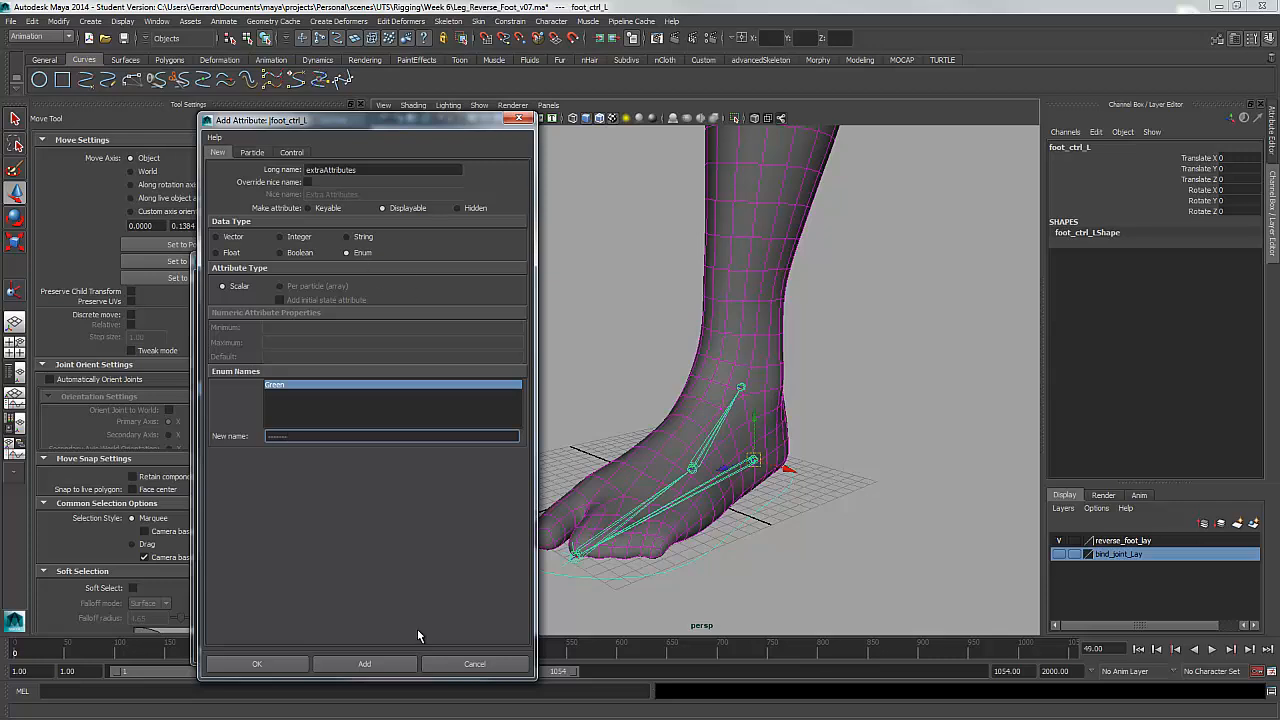
pyautogui.click(364, 664)
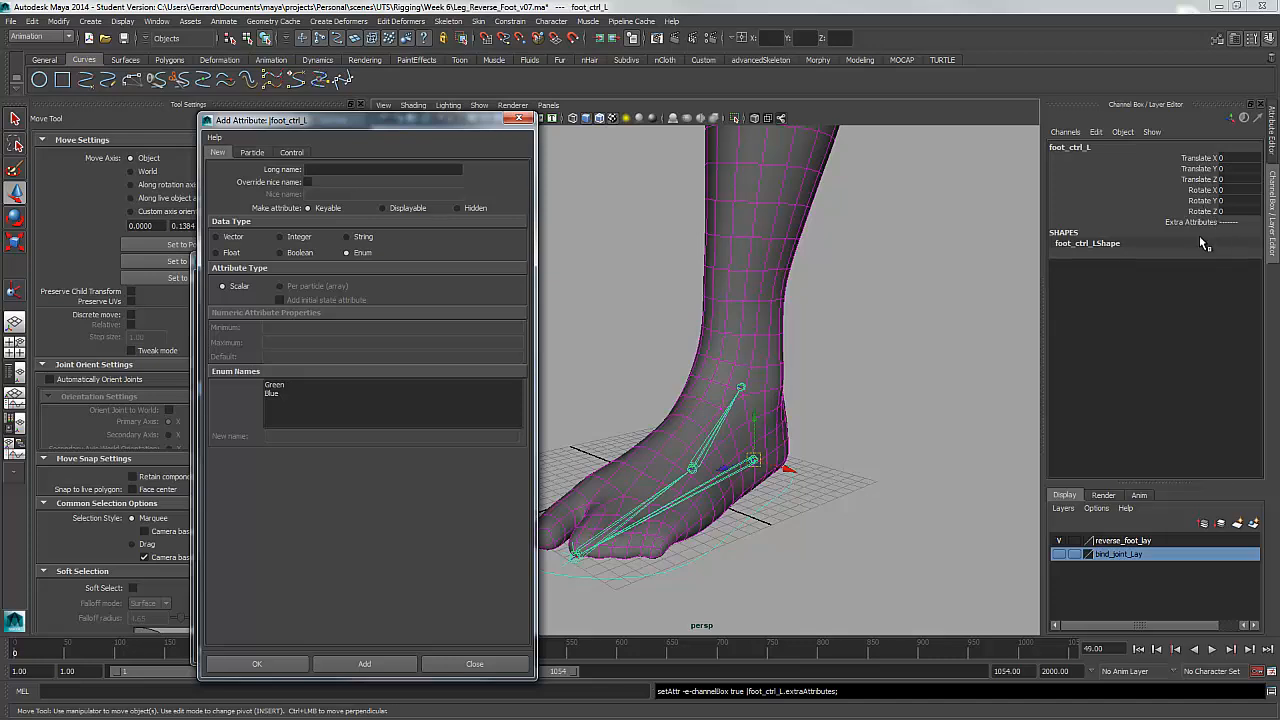
# Add three keyable float attributes named heelRoll, toeRoll and ballRoll to foot_ctrl_L, and finish adding attributes
pyautogui.click(236, 252)
pyautogui.click(337, 169)
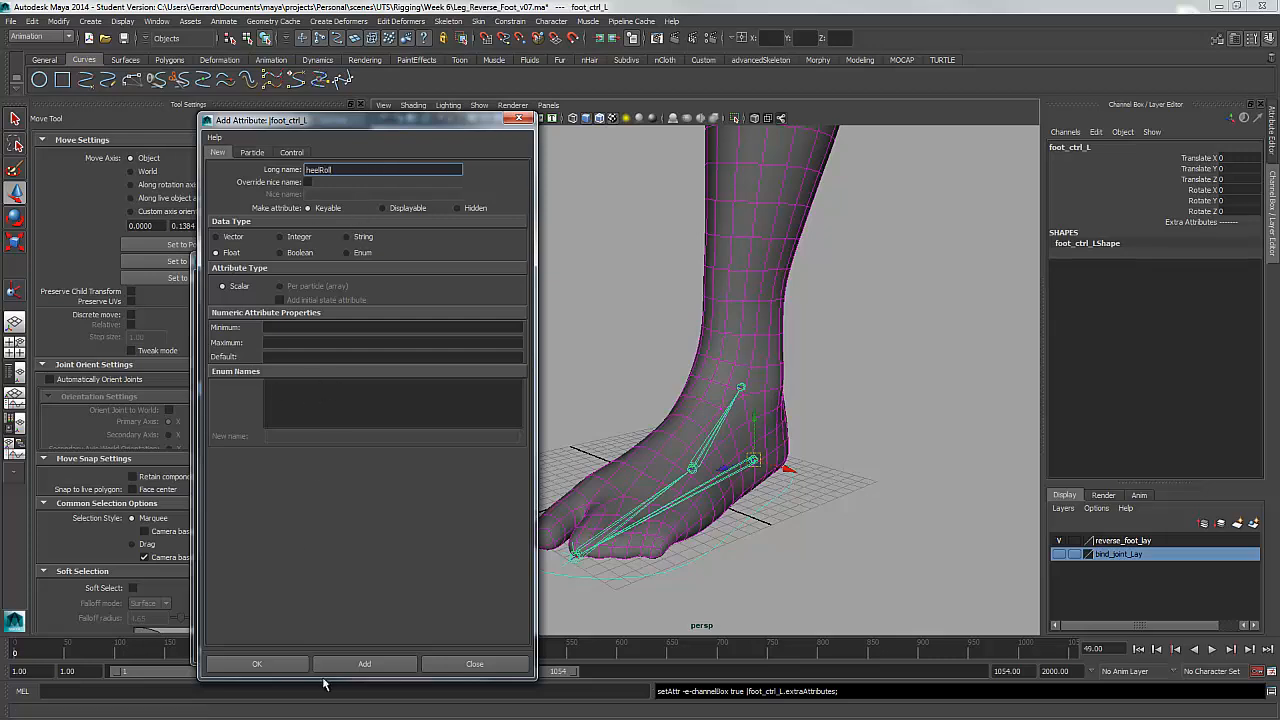
pyautogui.click(364, 664)
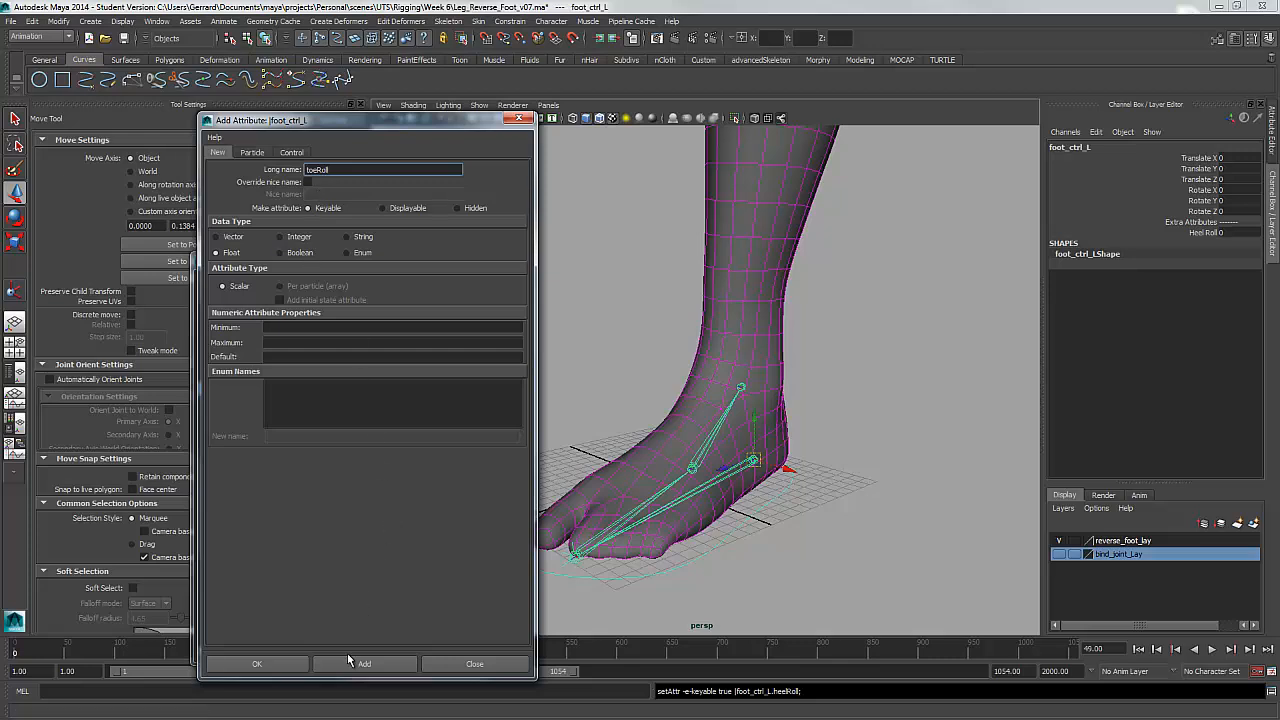
pyautogui.click(365, 664)
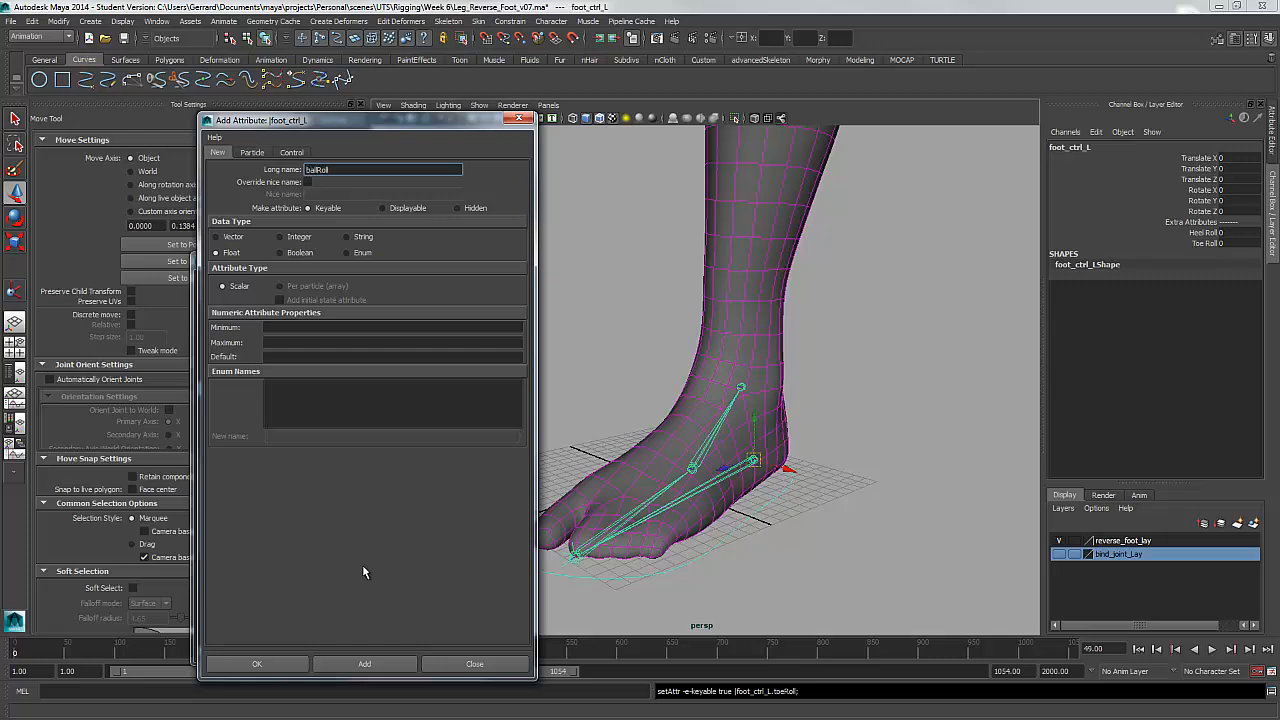
pyautogui.click(379, 664)
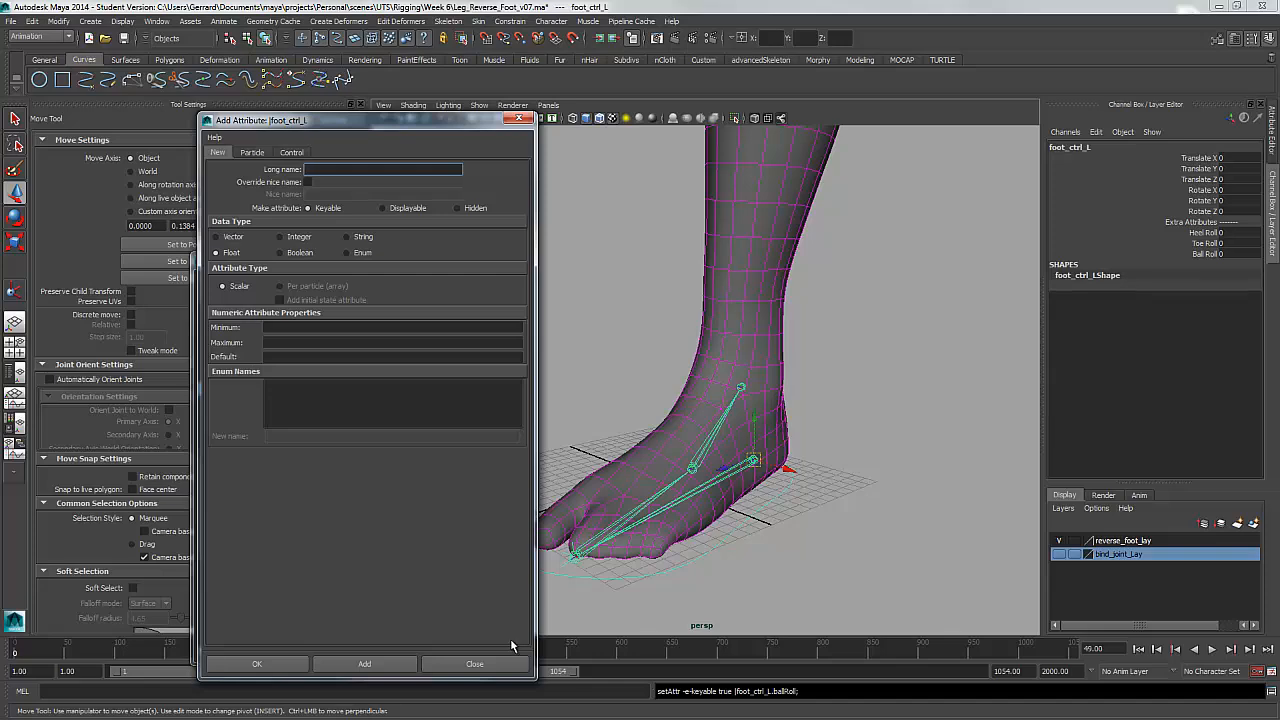
pyautogui.click(505, 663)
# Open the Connection Editor with foot_ctrl_L loaded as the output node
pyautogui.keyDown('alt'); pyautogui.moveTo(898, 425); pyautogui.dragTo(851, 375); pyautogui.keyUp('alt')
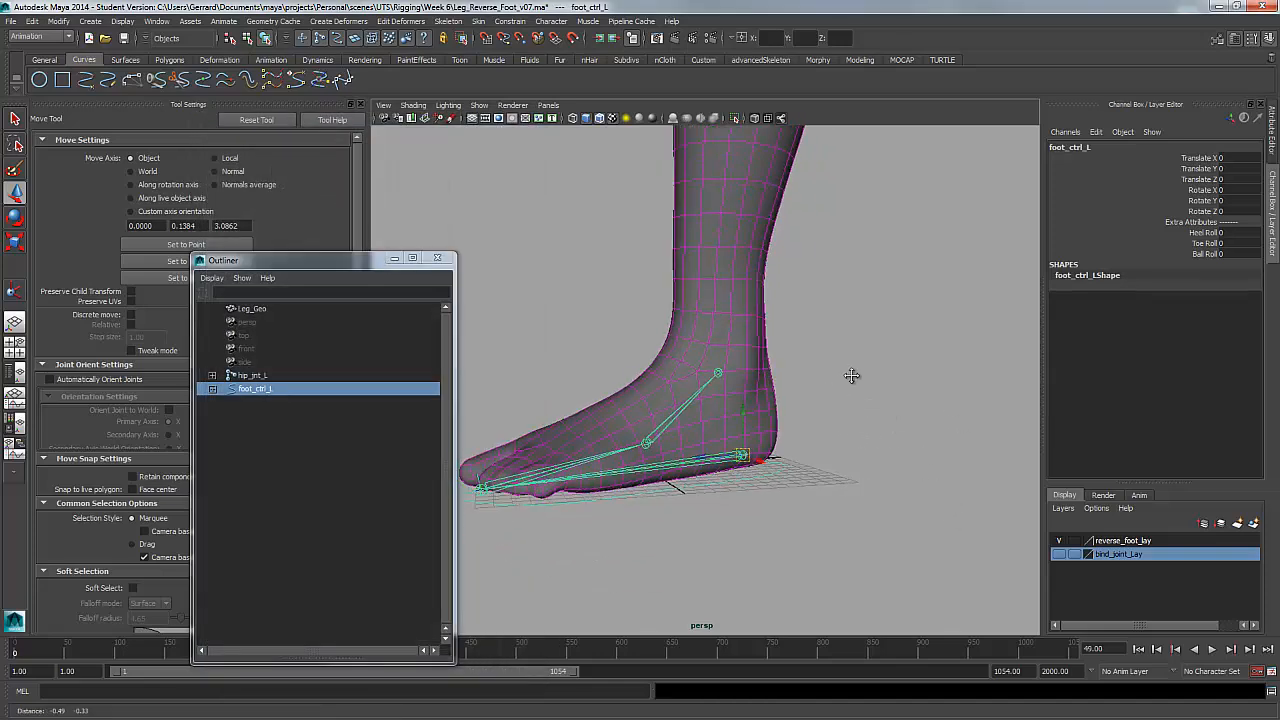
pyautogui.keyDown('alt'); pyautogui.moveTo(851, 375); pyautogui.dragTo(877, 370, button='middle'); pyautogui.keyUp('alt')
pyautogui.keyDown('alt'); pyautogui.moveTo(877, 370); pyautogui.dragTo(948, 412); pyautogui.keyUp('alt')
pyautogui.scroll(3, 966, 284)
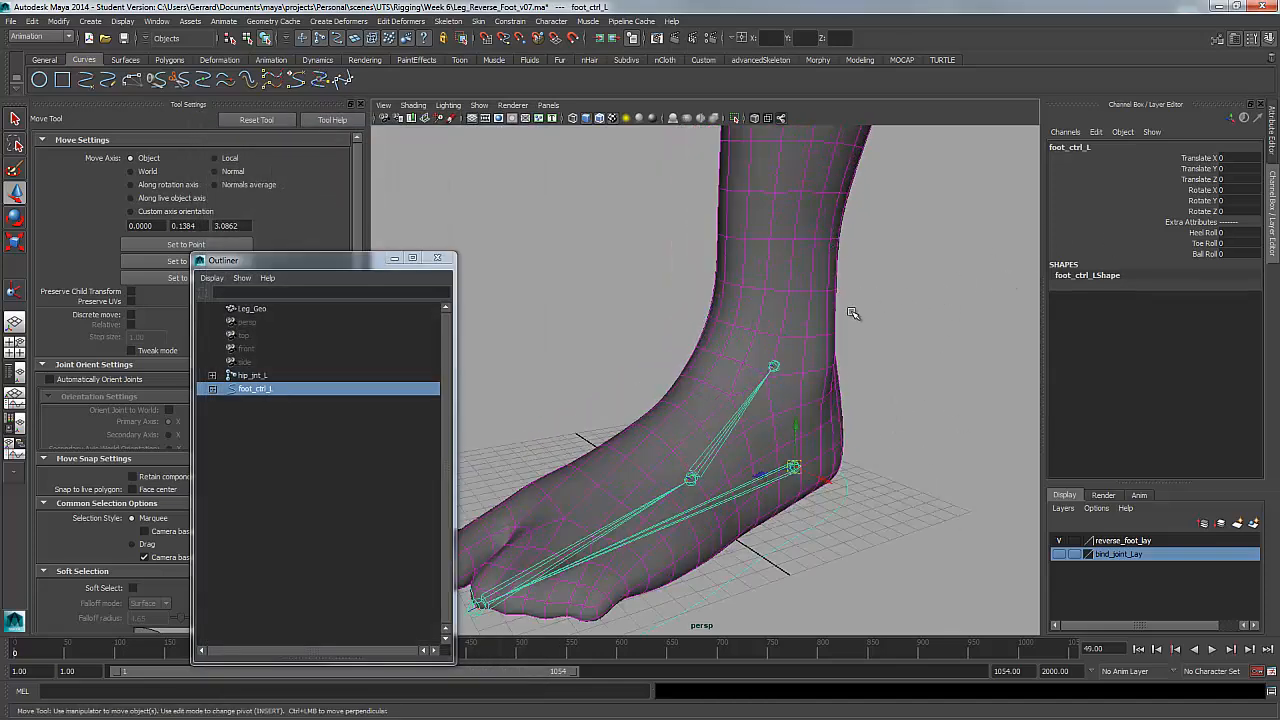
pyautogui.keyDown('alt'); pyautogui.moveTo(852, 313); pyautogui.dragTo(783, 337, button='right'); pyautogui.keyUp('alt')
pyautogui.keyDown('alt'); pyautogui.moveTo(783, 337); pyautogui.dragTo(797, 345, button='middle'); pyautogui.keyUp('alt')
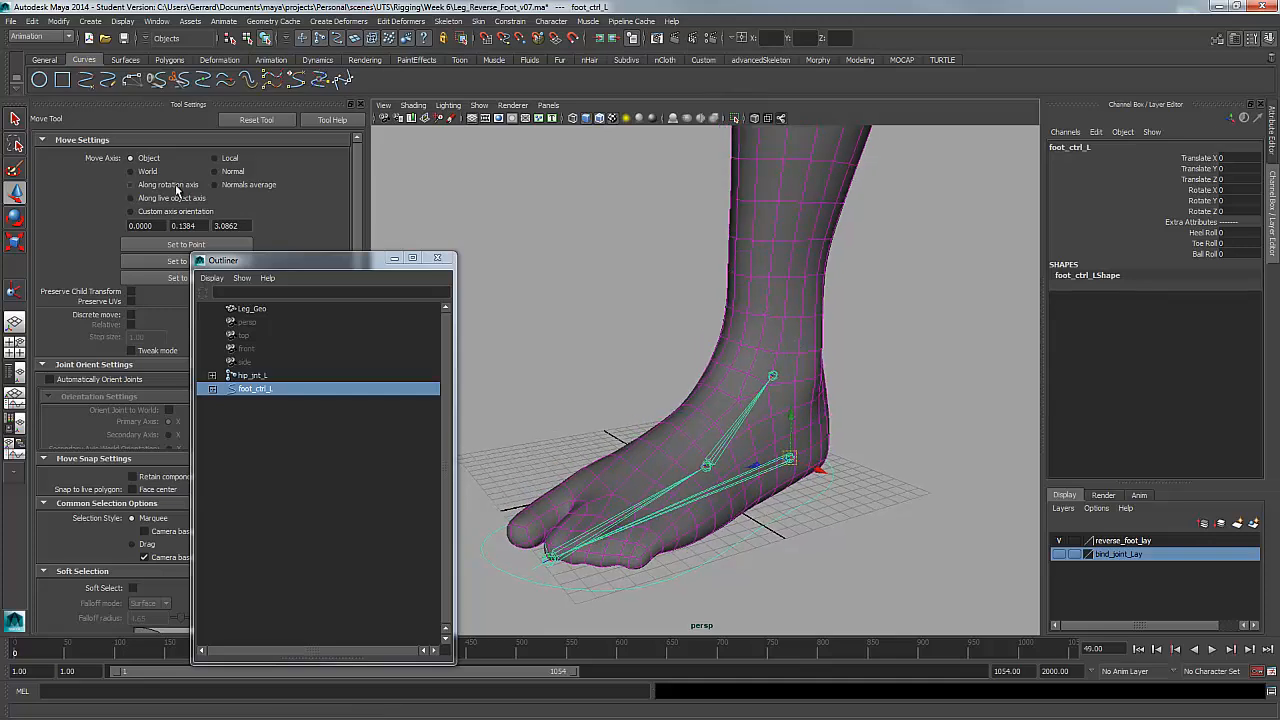
pyautogui.click(156, 21)
pyautogui.moveTo(160, 45)
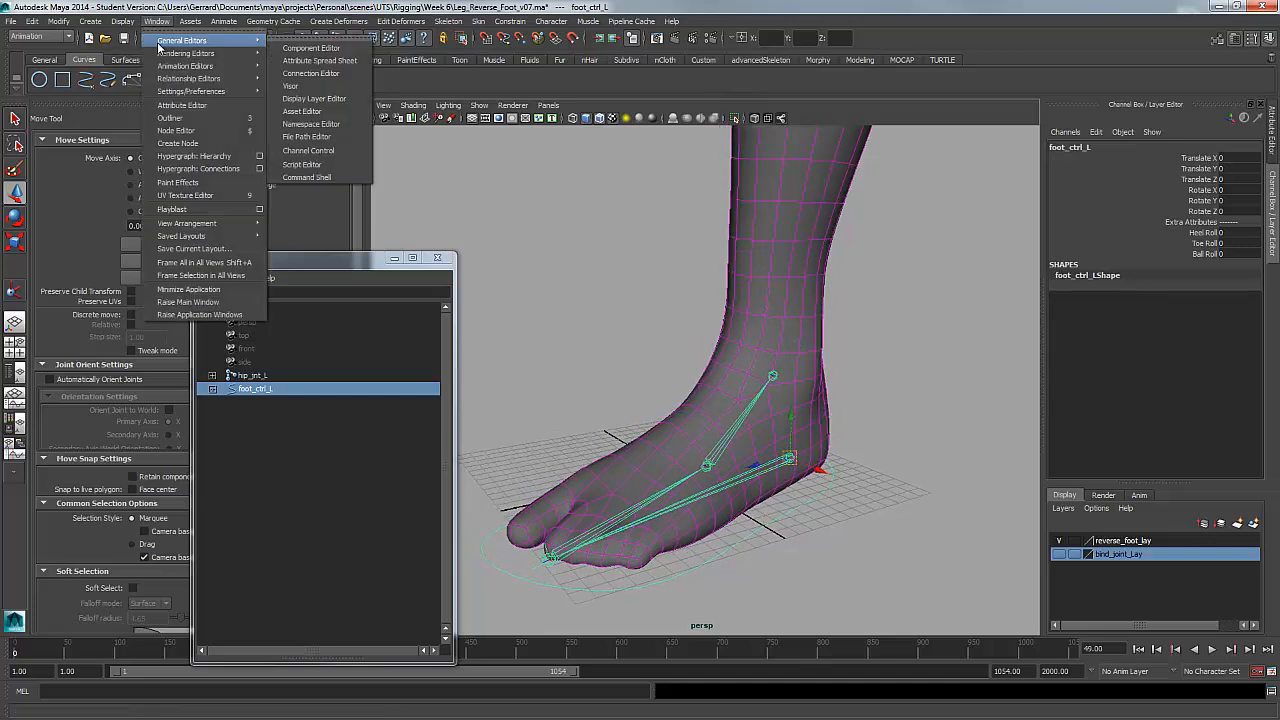
pyautogui.click(318, 74)
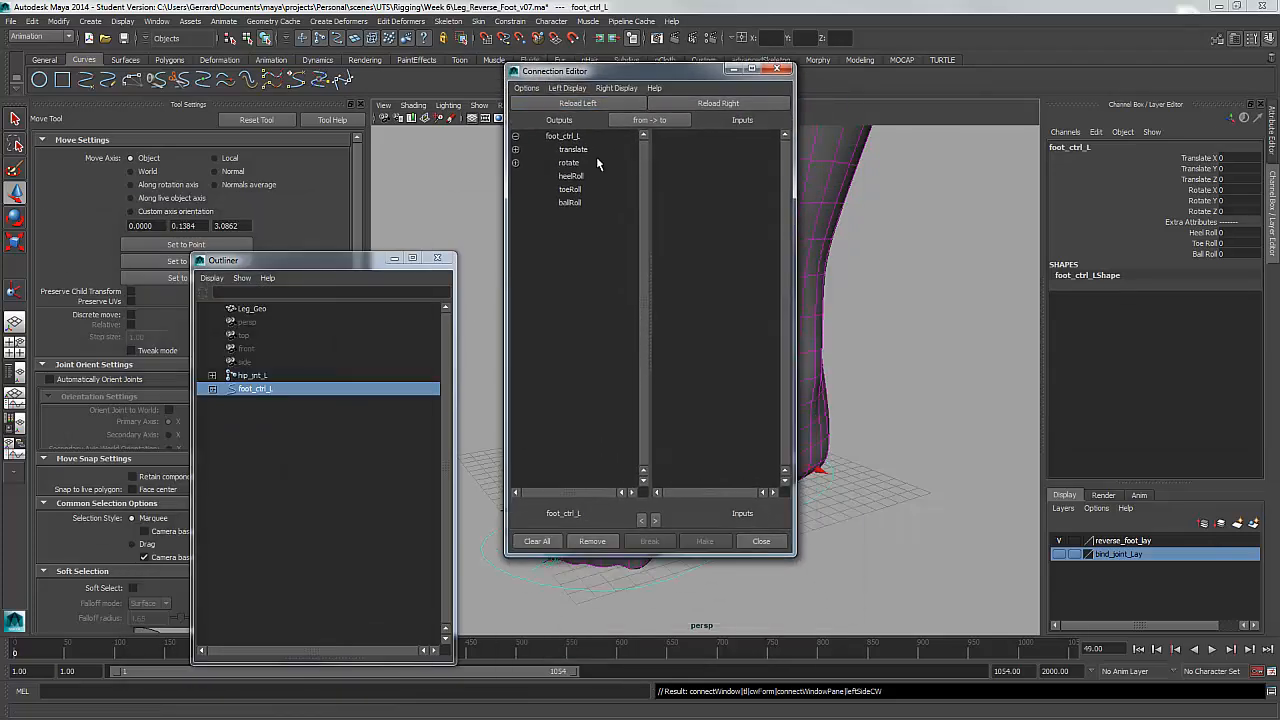
# Show the non-keyable attributes on the Connection Editor's output side, hide them again, and check the input side's display options
pyautogui.click(534, 90)
pyautogui.moveTo(573, 92)
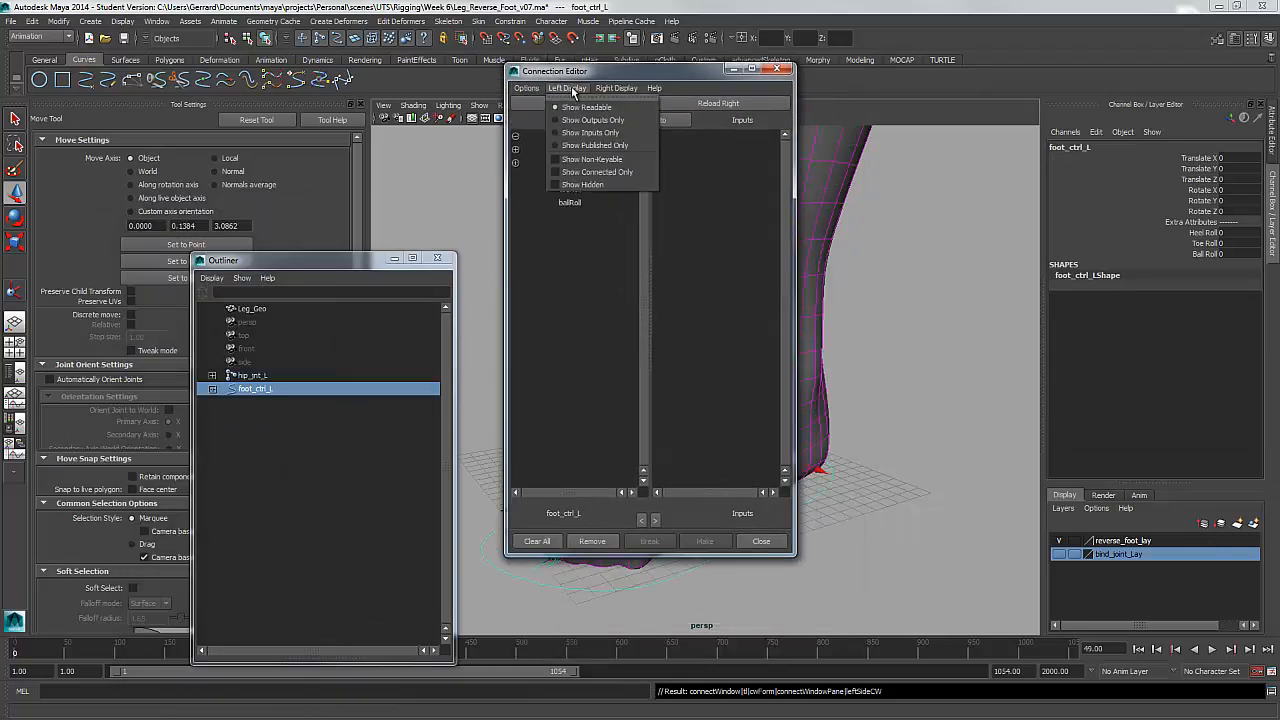
pyautogui.click(590, 160)
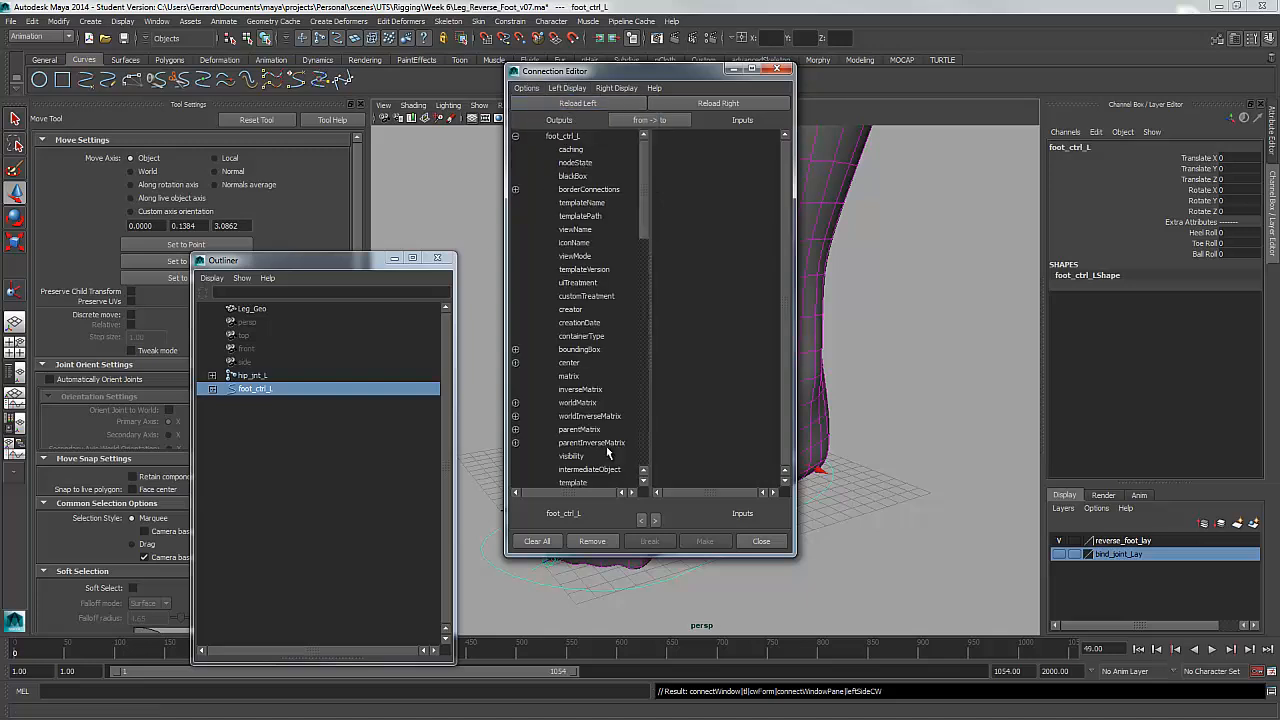
pyautogui.click(567, 88)
pyautogui.click(585, 160)
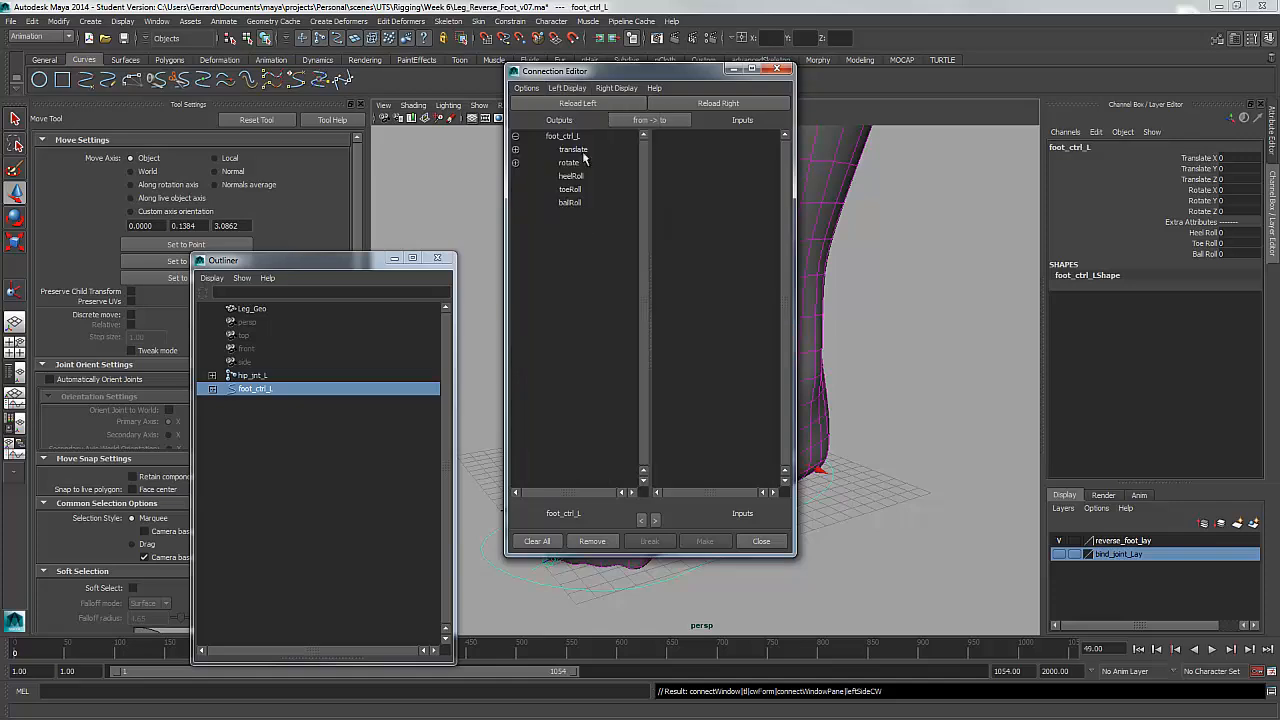
pyautogui.click(616, 88)
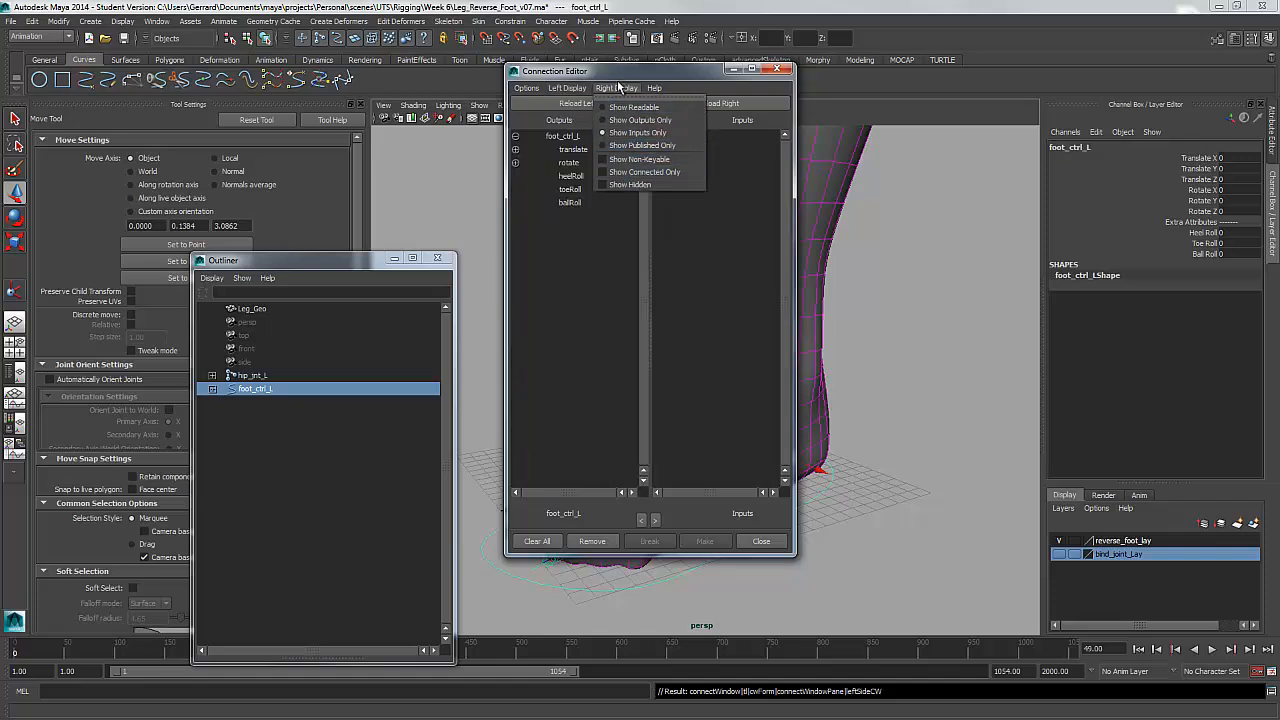
pyautogui.click(618, 88)
# Move the Connection Editor and the Outliner aside to uncover the foot model
pyautogui.moveTo(632, 69); pyautogui.dragTo(546, 123)
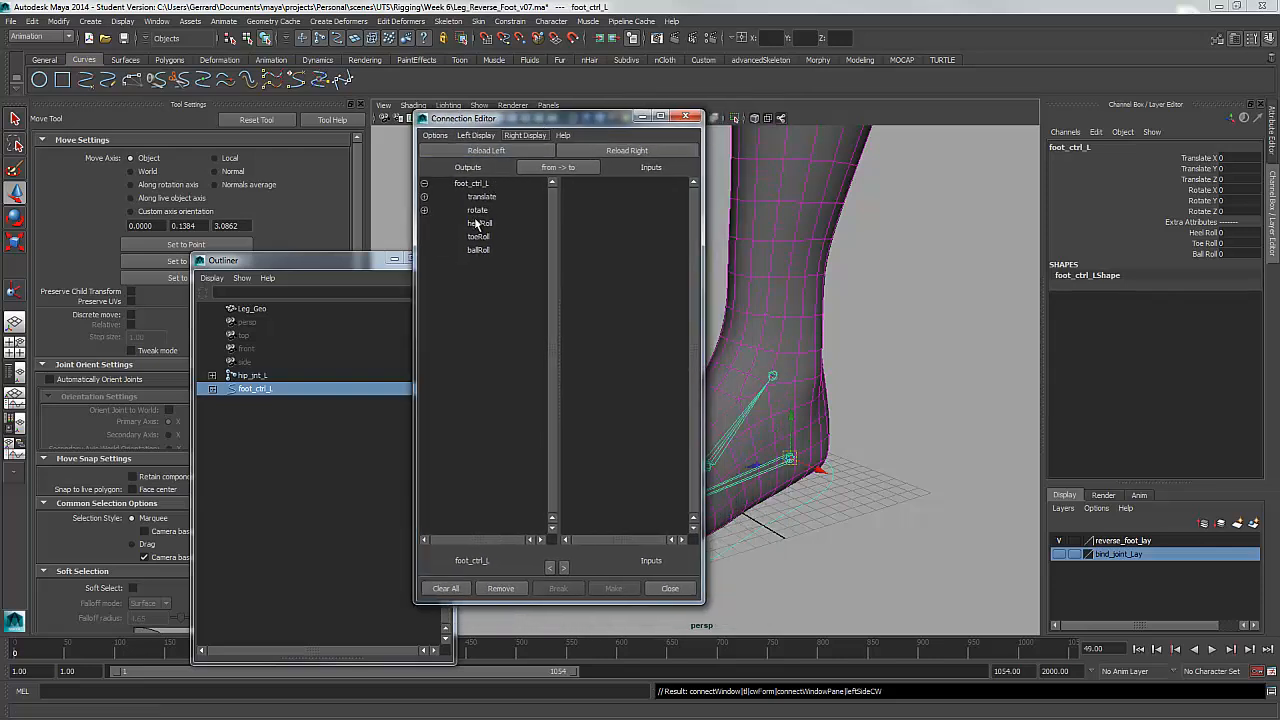
pyautogui.moveTo(316, 270); pyautogui.dragTo(233, 254)
pyautogui.moveTo(557, 118); pyautogui.dragTo(329, 116)
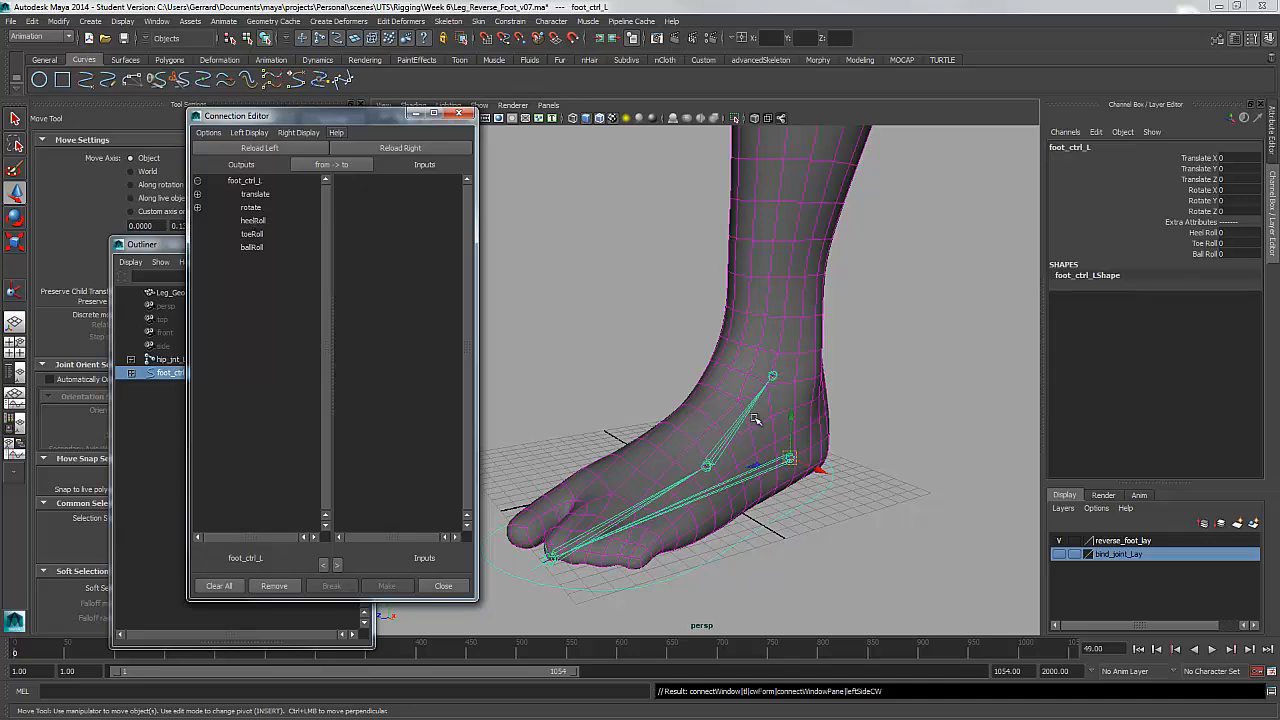
# Test rotating foot_ctrl_L about its X axis to identify the heel's roll axis, undoing the rotation
pyautogui.keyDown('alt'); pyautogui.moveTo(755, 419); pyautogui.dragTo(766, 440); pyautogui.keyUp('alt')
pyautogui.keyDown('alt'); pyautogui.moveTo(766, 440); pyautogui.dragTo(750, 391, button='middle'); pyautogui.keyUp('alt')
pyautogui.keyDown('alt'); pyautogui.moveTo(750, 391); pyautogui.dragTo(837, 460, button='right'); pyautogui.keyUp('alt')
pyautogui.click(940, 396)
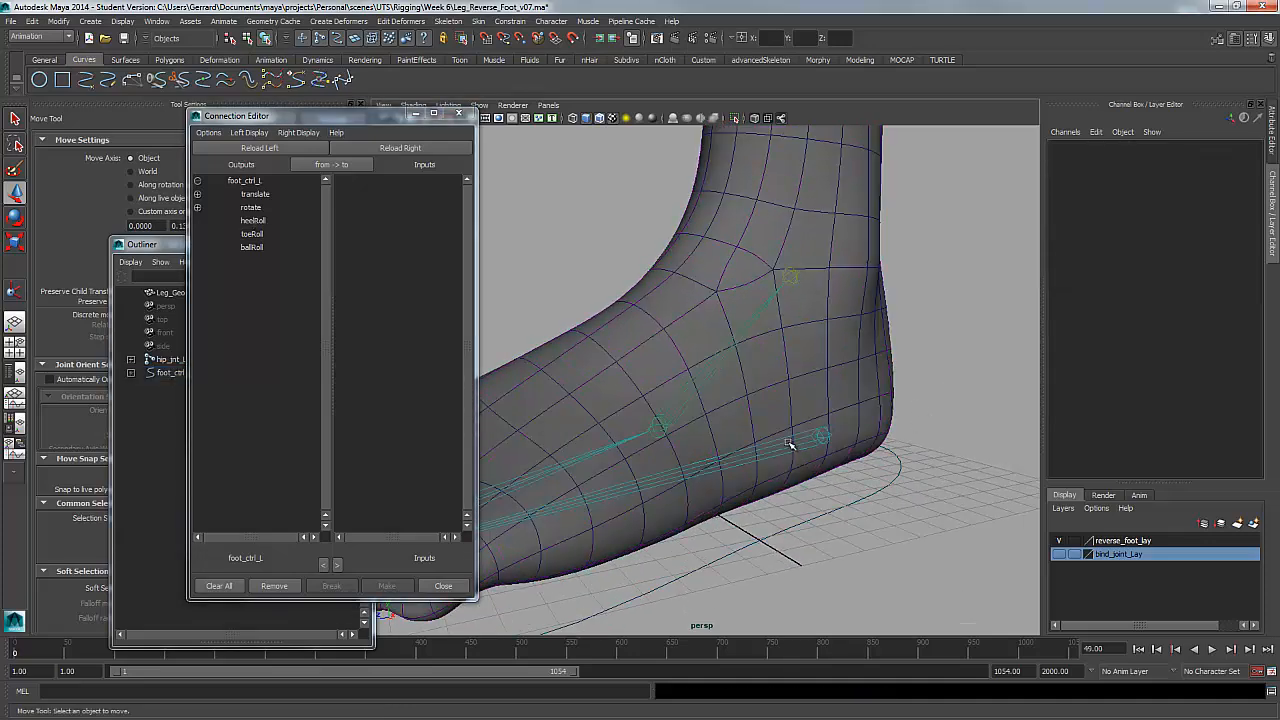
pyautogui.click(790, 444)
pyautogui.press('e')
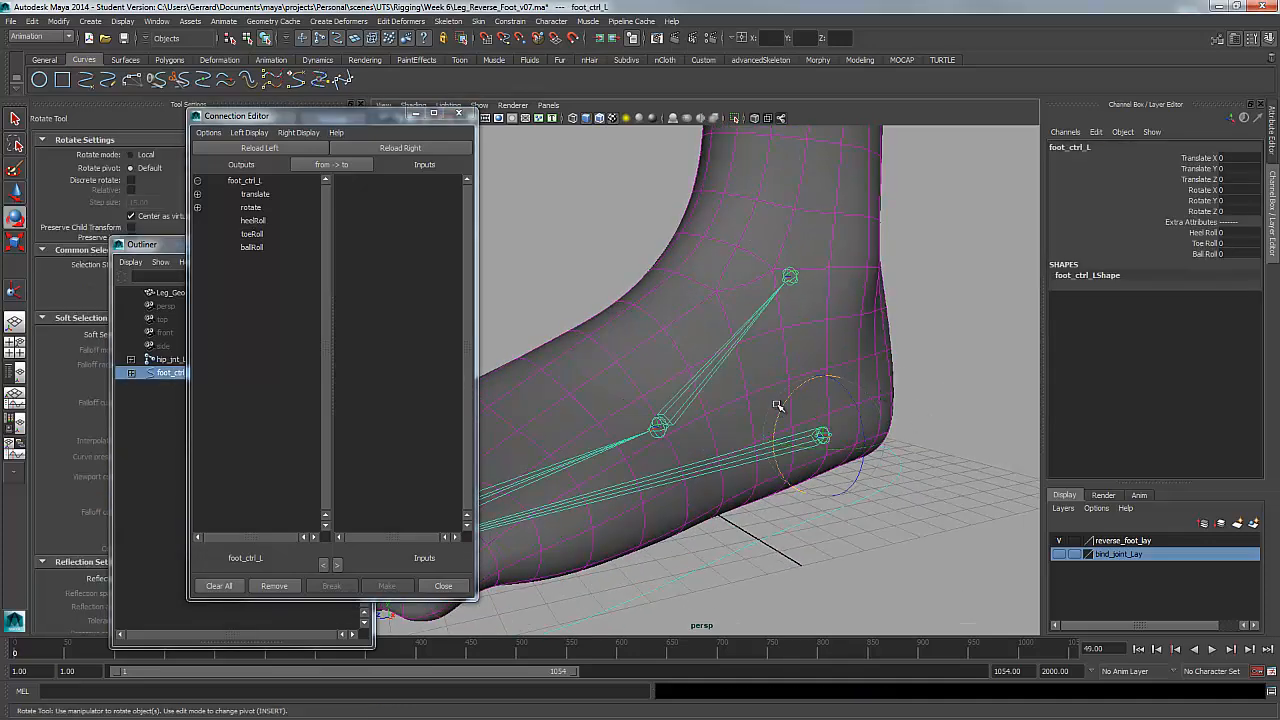
pyautogui.moveTo(777, 400); pyautogui.dragTo(791, 394)
pyautogui.hotkey('ctrl', 'z')
pyautogui.hotkey('ctrl', 'z')
pyautogui.hotkey('ctrl', 'z')
pyautogui.hotkey('ctrl', 'z')
pyautogui.hotkey('ctrl', 'z')
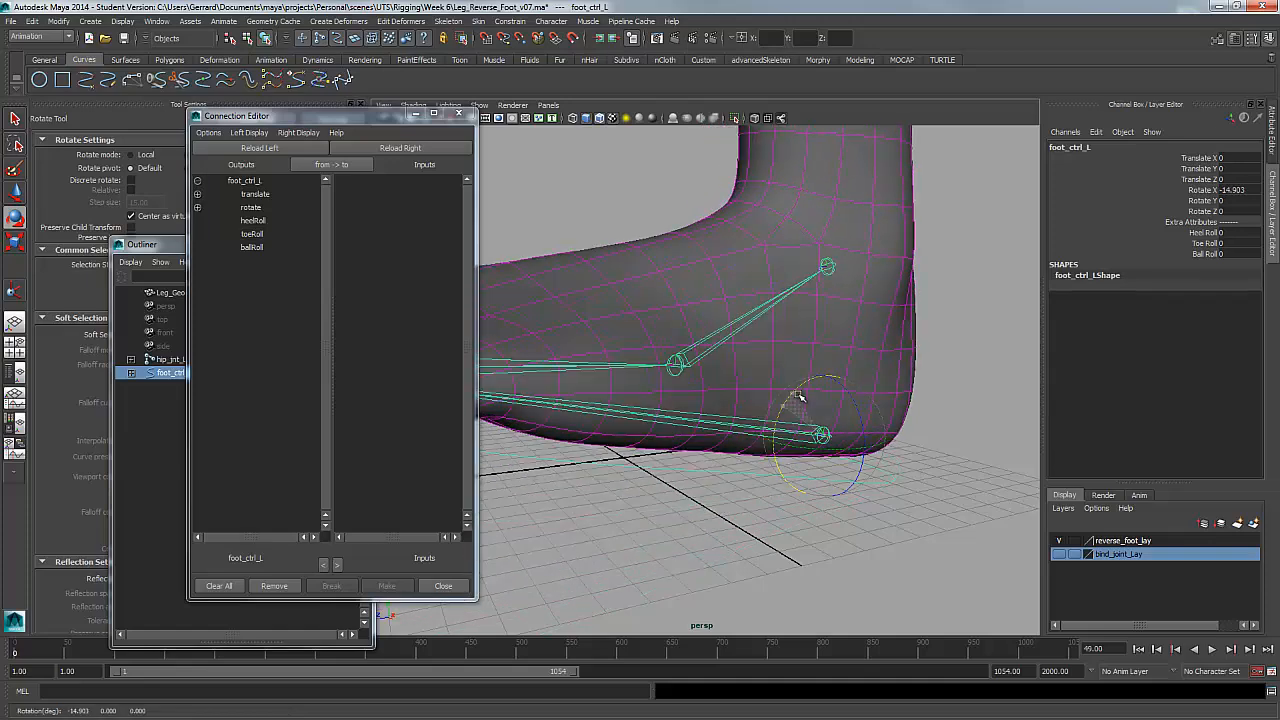
pyautogui.click(1205, 190)
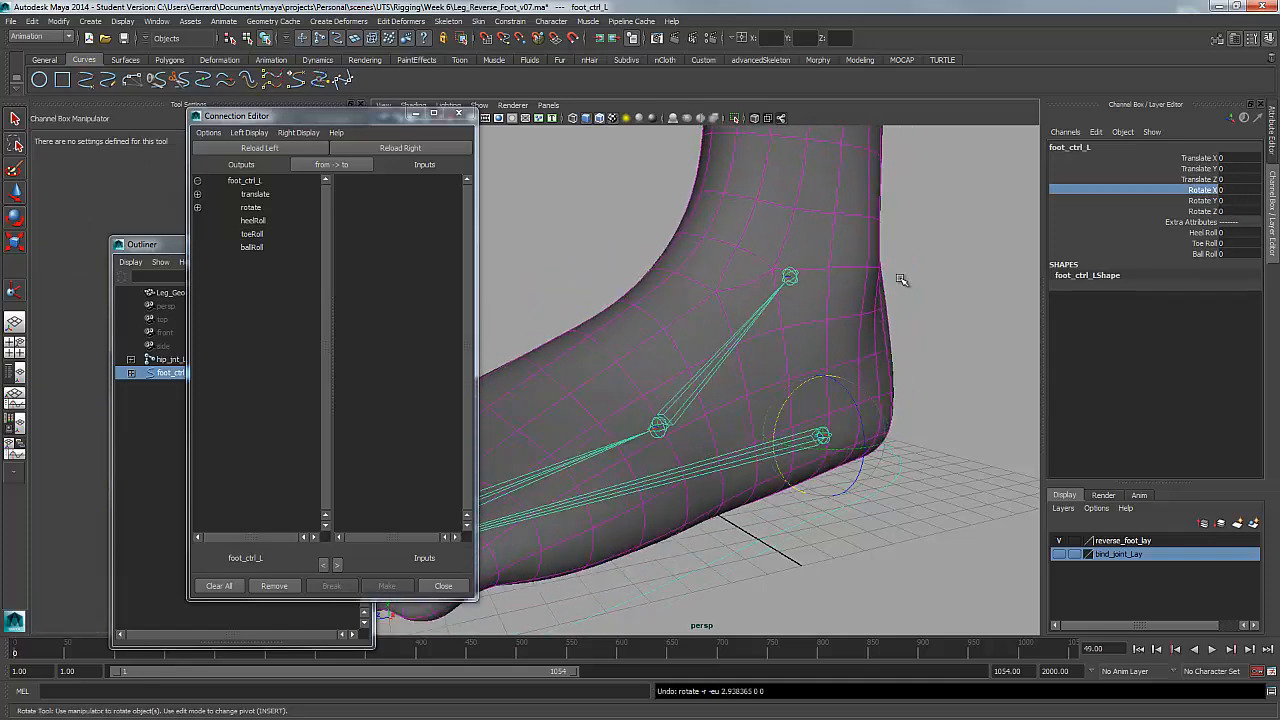
pyautogui.hotkey('ctrl', 'z')
pyautogui.hotkey('ctrl', 'z')
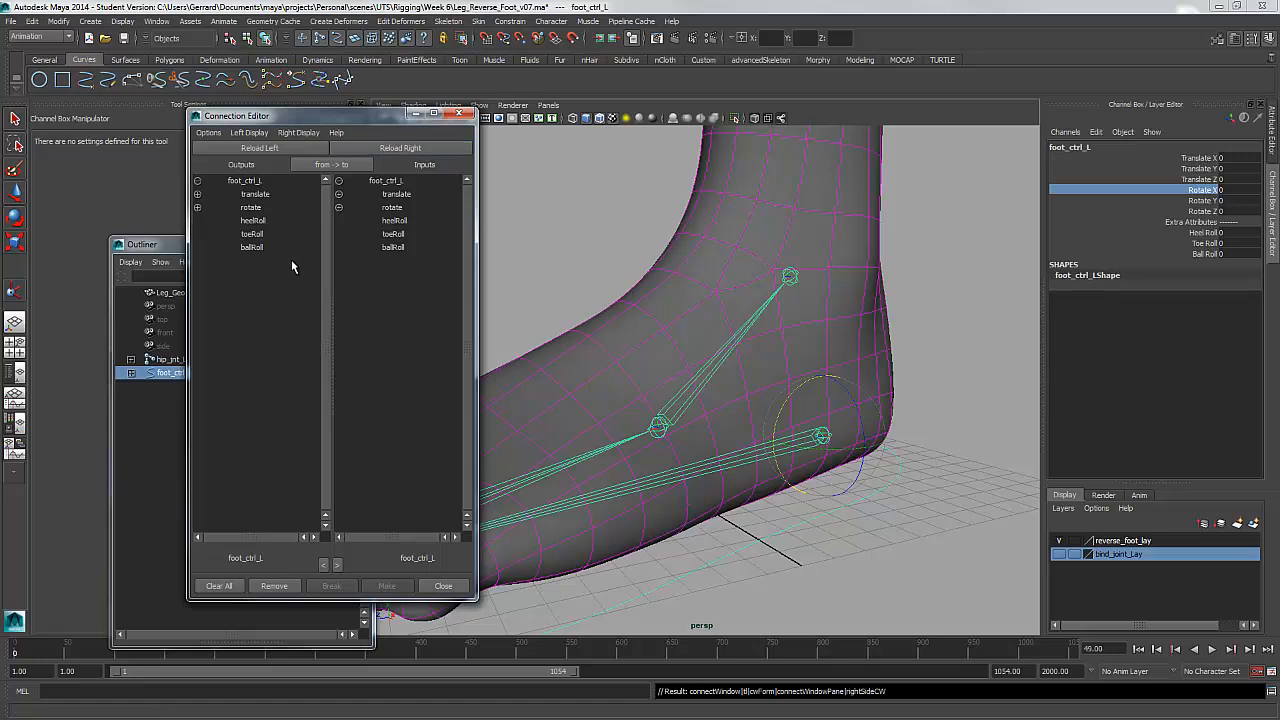
pyautogui.click(256, 220)
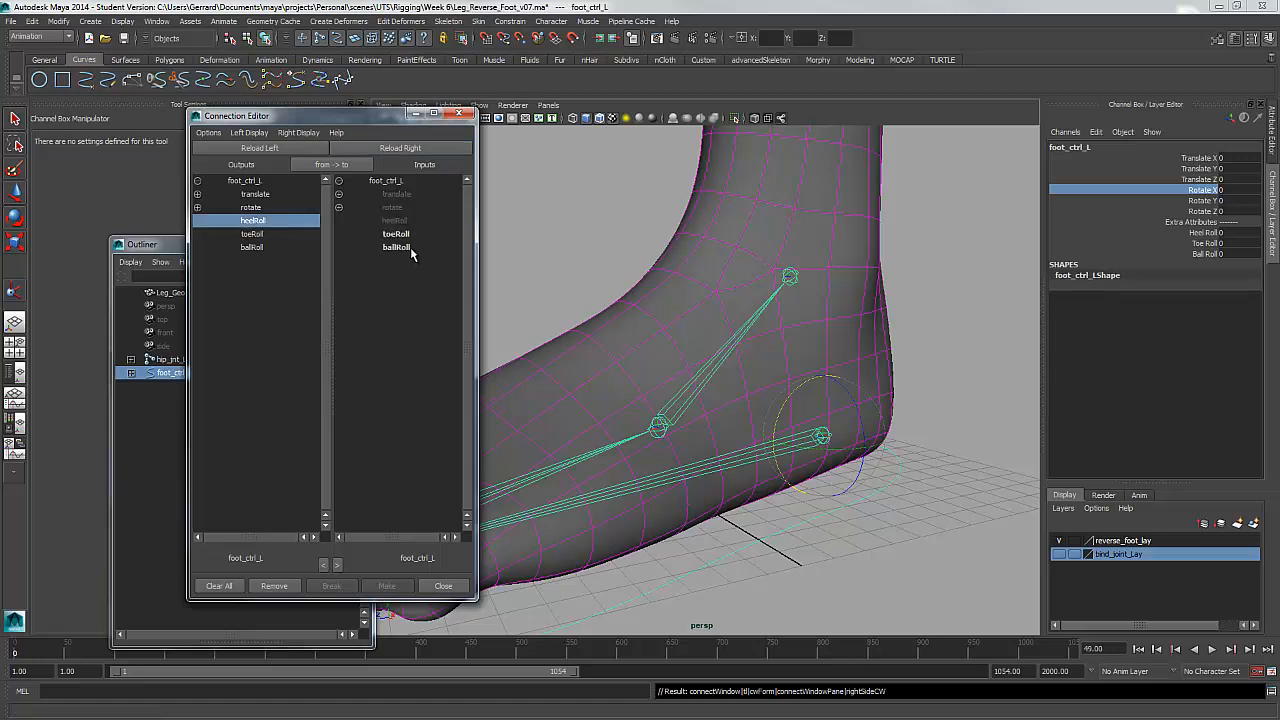
pyautogui.click(339, 208)
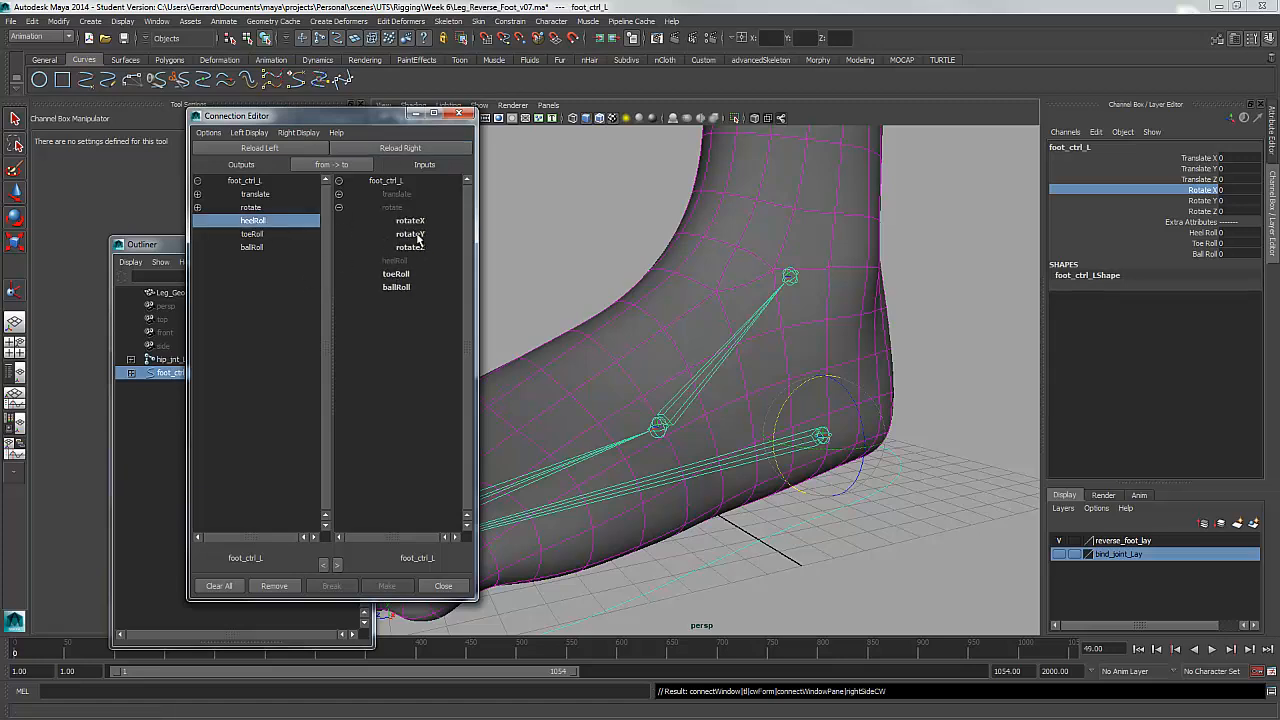
pyautogui.click(414, 147)
# Load RF_heel_jnt_L as the input node and reload foot_ctrl_L as the output node in the Connection Editor
pyautogui.click(849, 438)
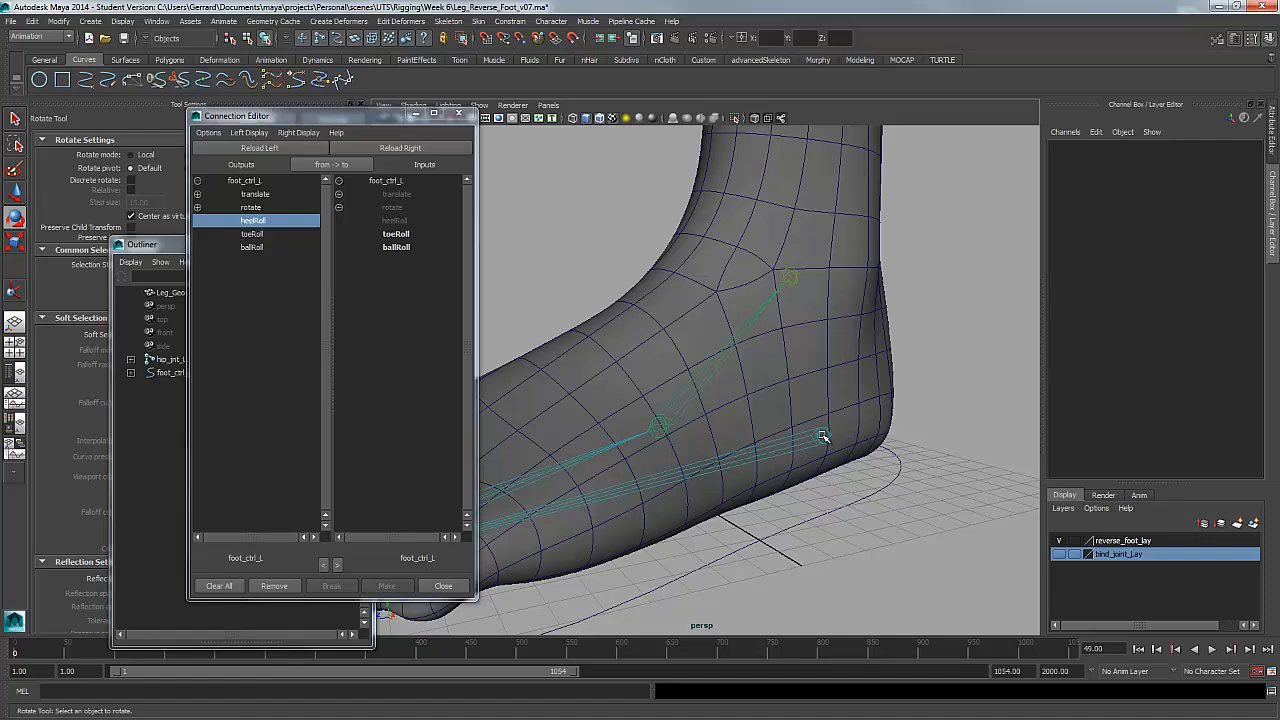
pyautogui.click(821, 437)
pyautogui.click(442, 147)
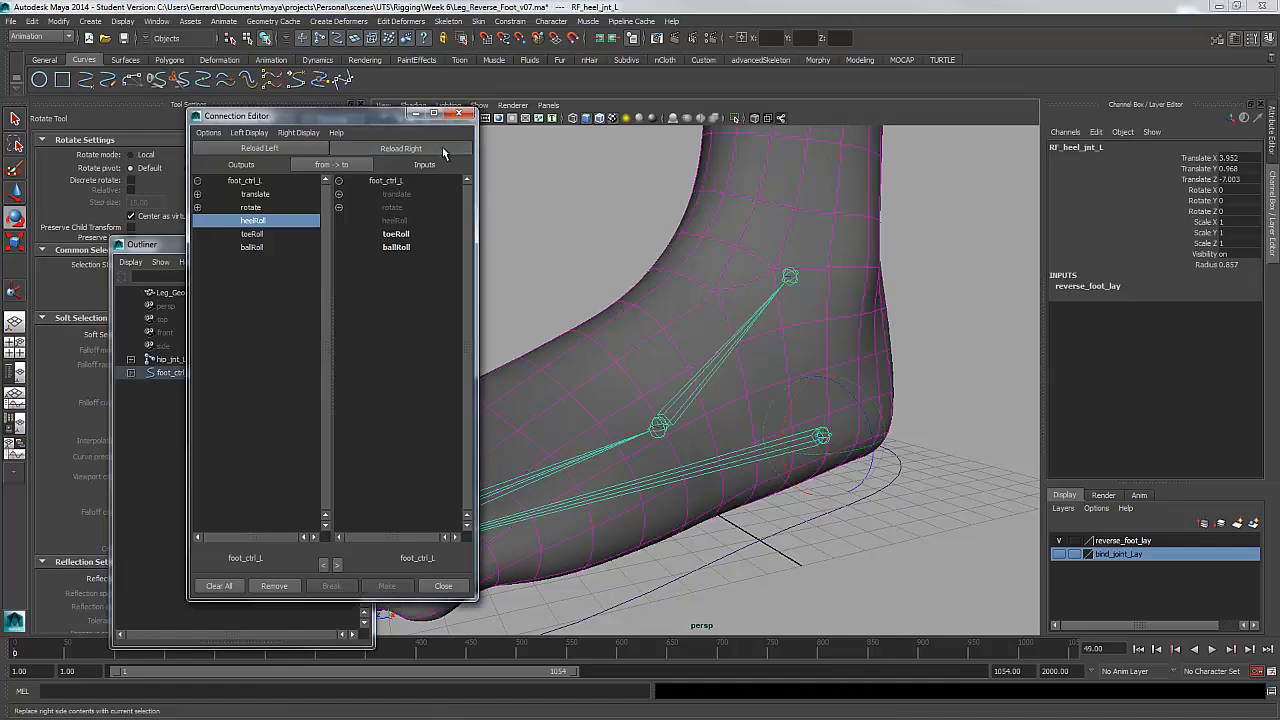
pyautogui.click(917, 367)
pyautogui.click(832, 447)
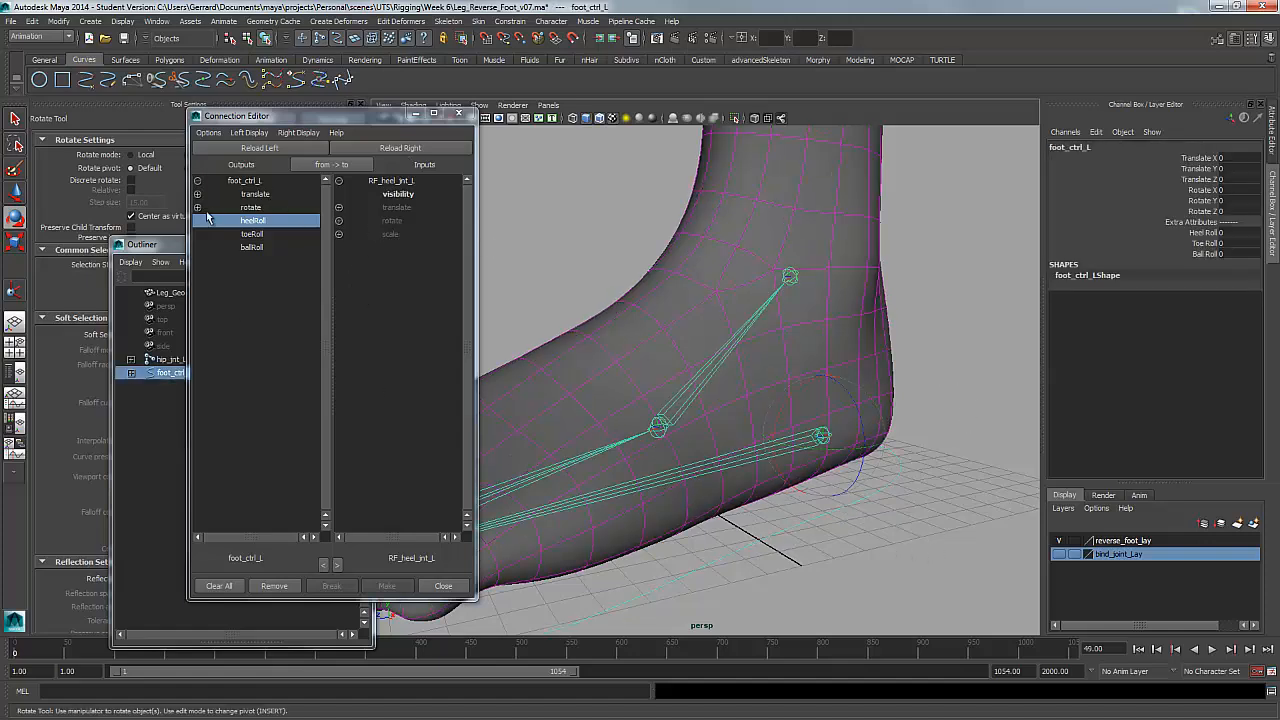
pyautogui.click(236, 149)
pyautogui.click(994, 446)
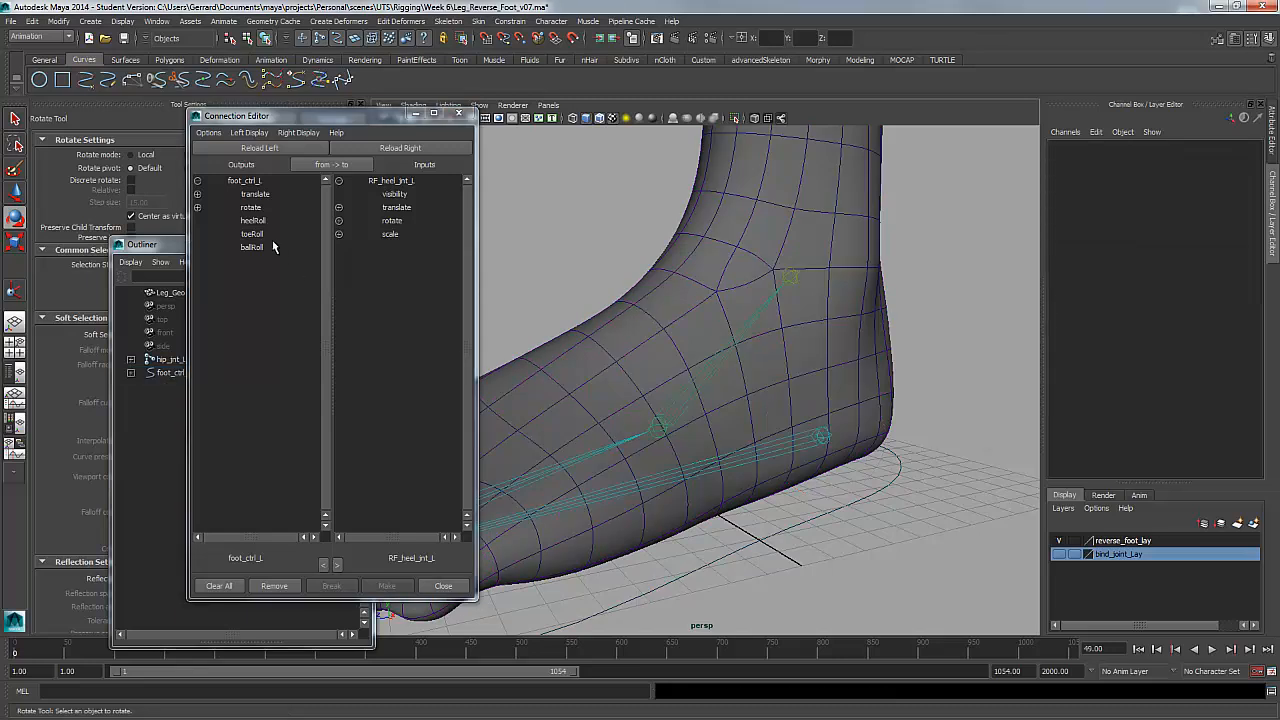
# Connect foot_ctrl_L's heelRoll attribute to rotateX of RF_heel_jnt_L
pyautogui.click(253, 221)
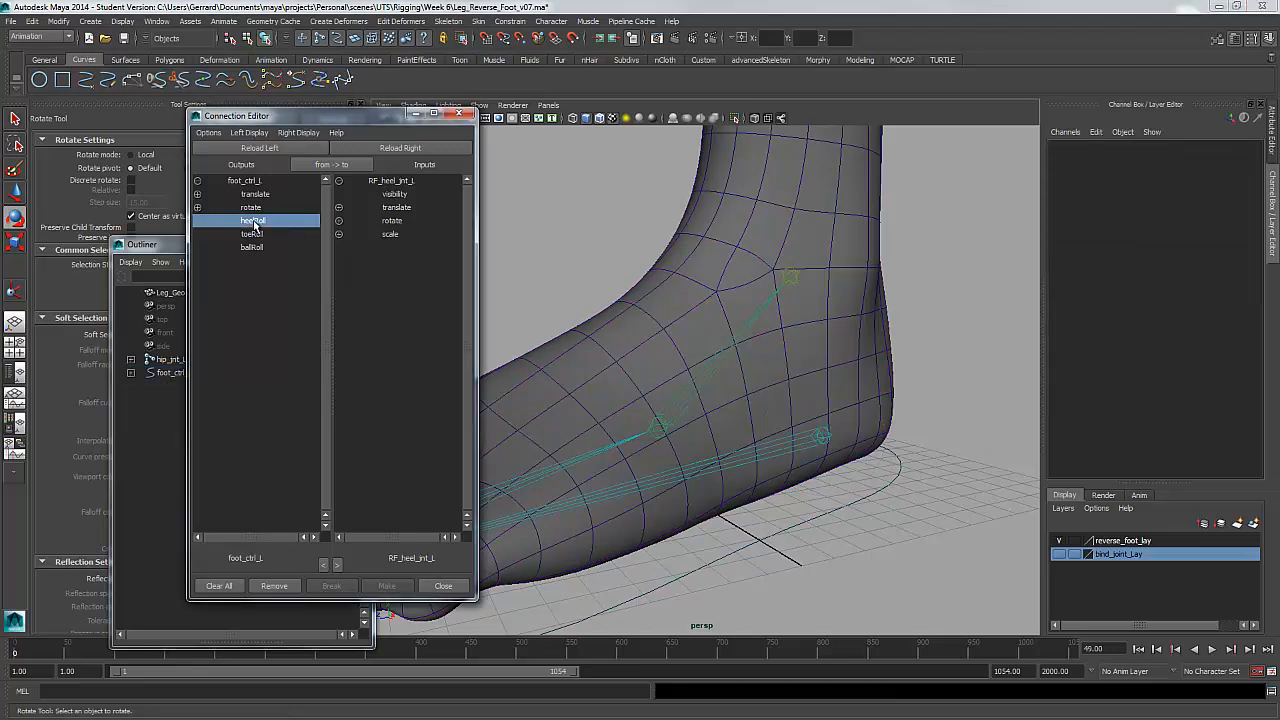
pyautogui.click(340, 221)
pyautogui.click(411, 234)
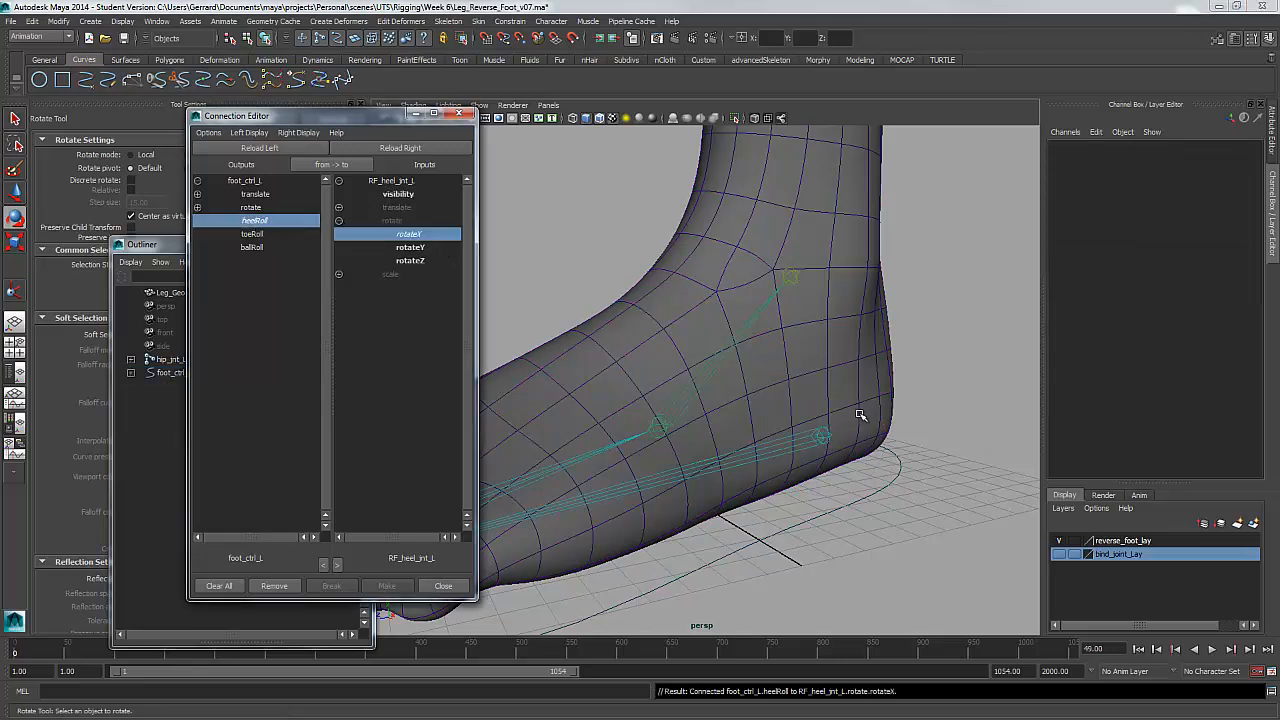
# Select RF_toe_jnt_L at the tip of the foot and load it as the input node in the Connection Editor
pyautogui.keyDown('alt'); pyautogui.moveTo(735, 485); pyautogui.dragTo(806, 477); pyautogui.keyUp('alt')
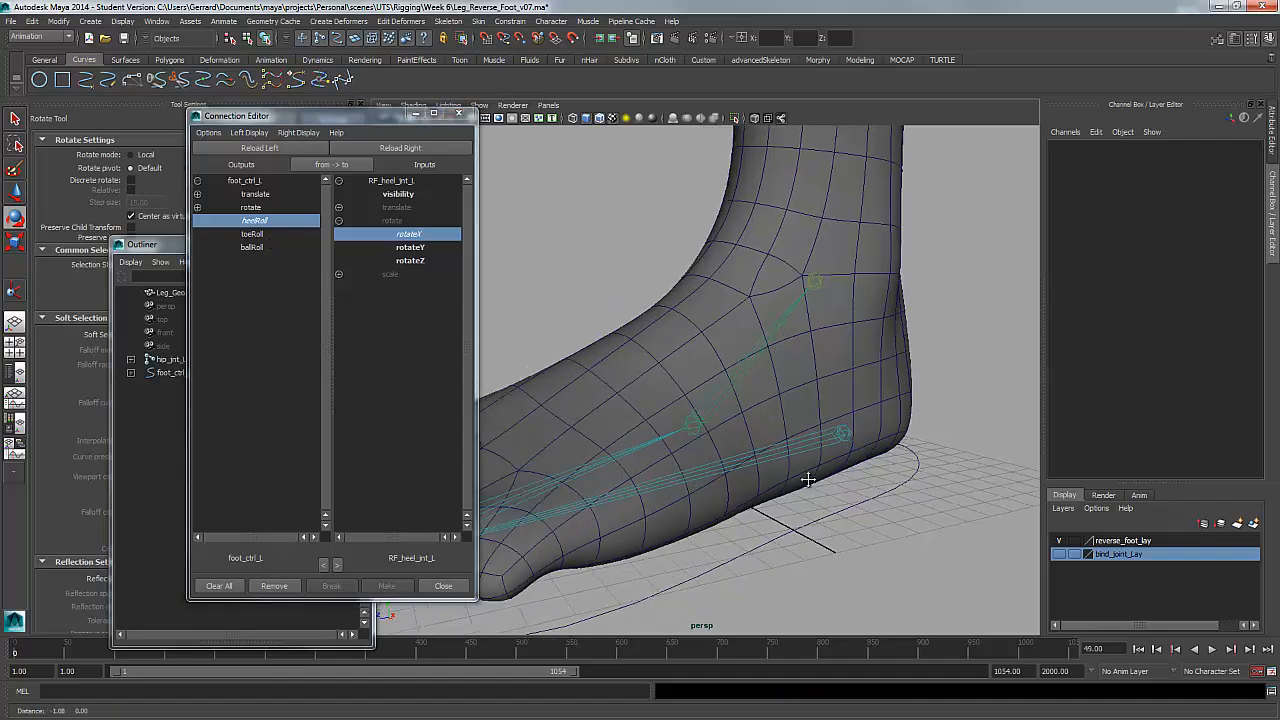
pyautogui.keyDown('alt'); pyautogui.moveTo(806, 477); pyautogui.dragTo(928, 468, button='middle'); pyautogui.keyUp('alt')
pyautogui.keyDown('alt'); pyautogui.moveTo(523, 557); pyautogui.dragTo(557, 540); pyautogui.keyUp('alt')
pyautogui.click(543, 539)
pyautogui.press('q')
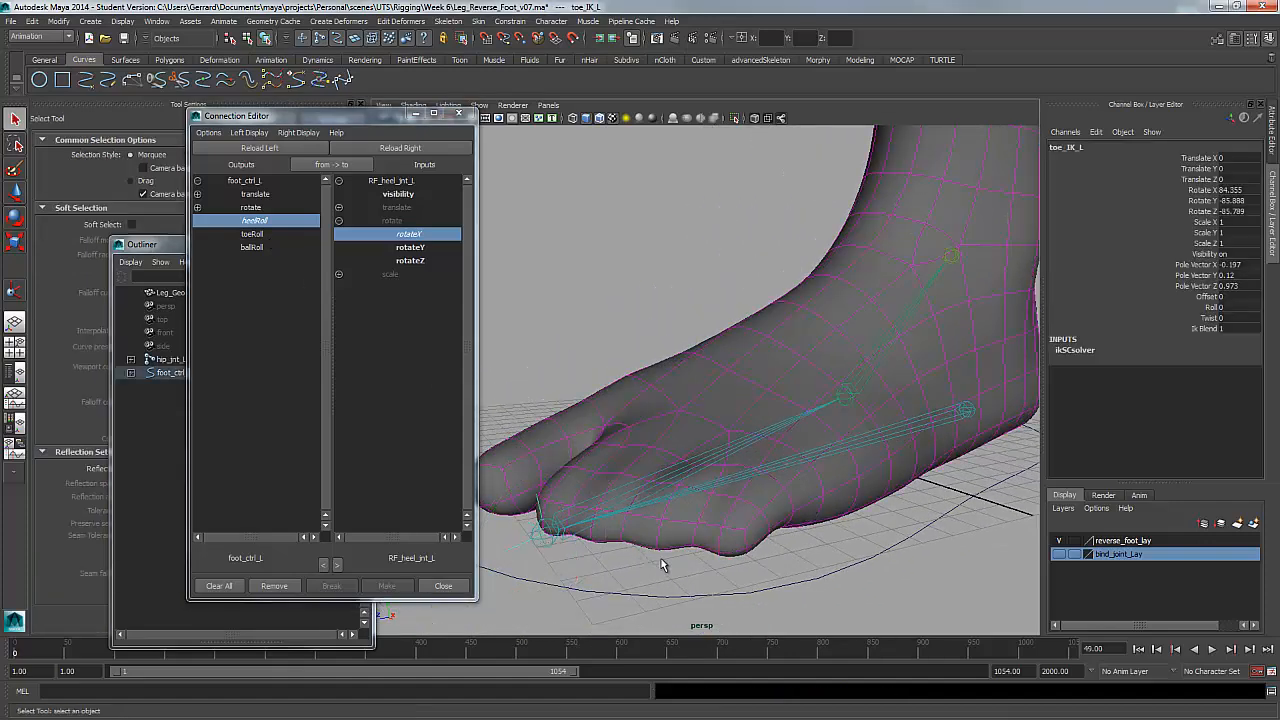
pyautogui.click(638, 565)
pyautogui.click(541, 540)
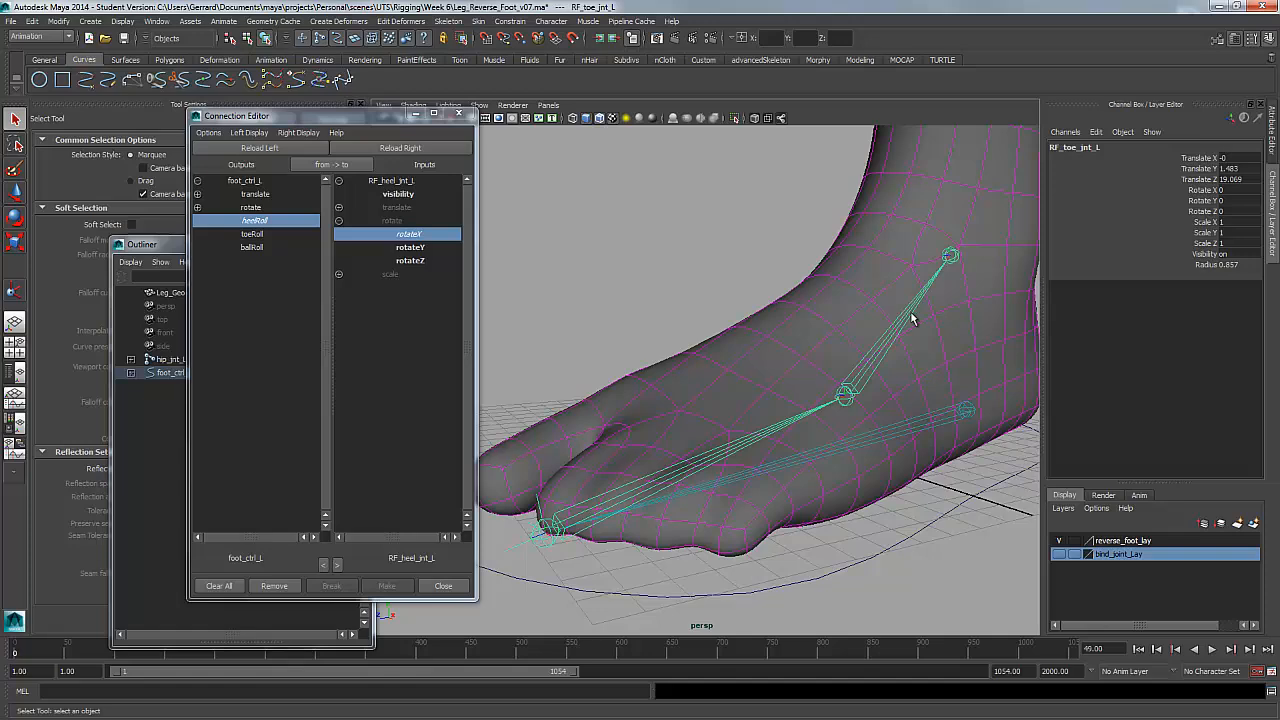
pyautogui.click(412, 150)
# Test rotating RF_toe_jnt_L about its X axis, undo the rotation, and connect toeRoll to the joint's rotateX
pyautogui.press('e')
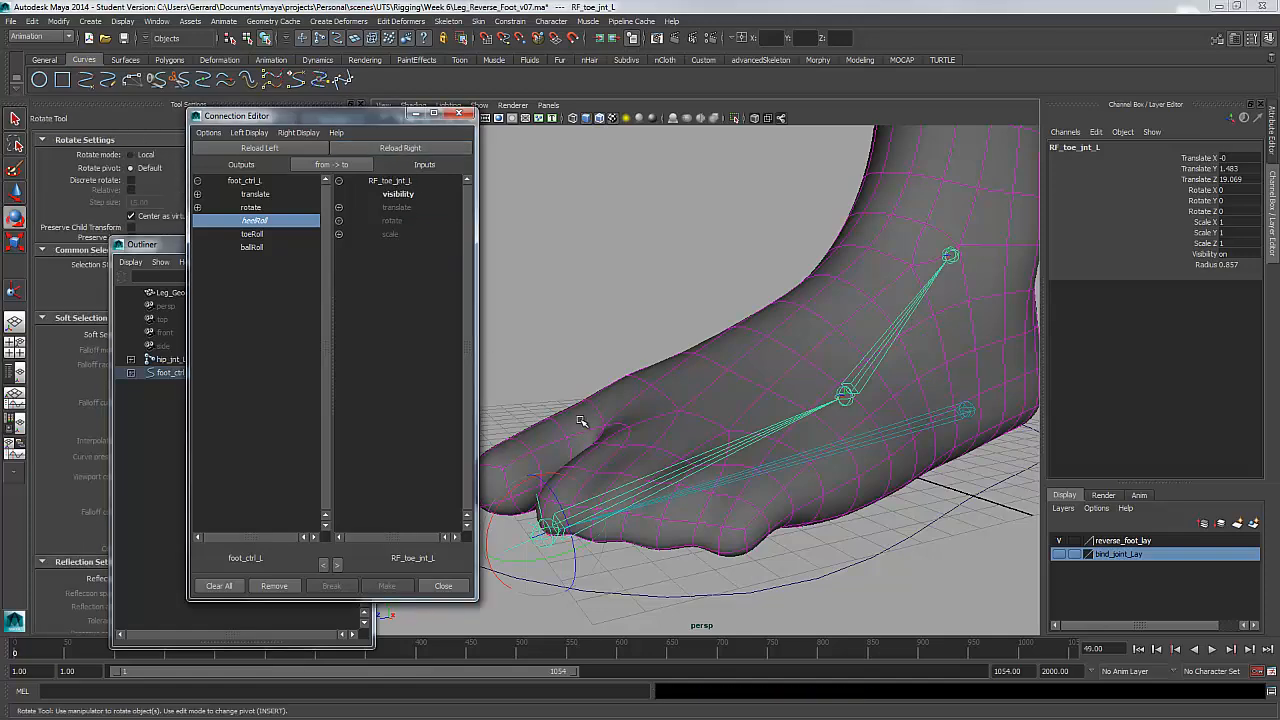
pyautogui.moveTo(532, 494)
pyautogui.mouseDown()
pyautogui.moveTo(505, 512)
pyautogui.moveTo(518, 500)
pyautogui.mouseUp()
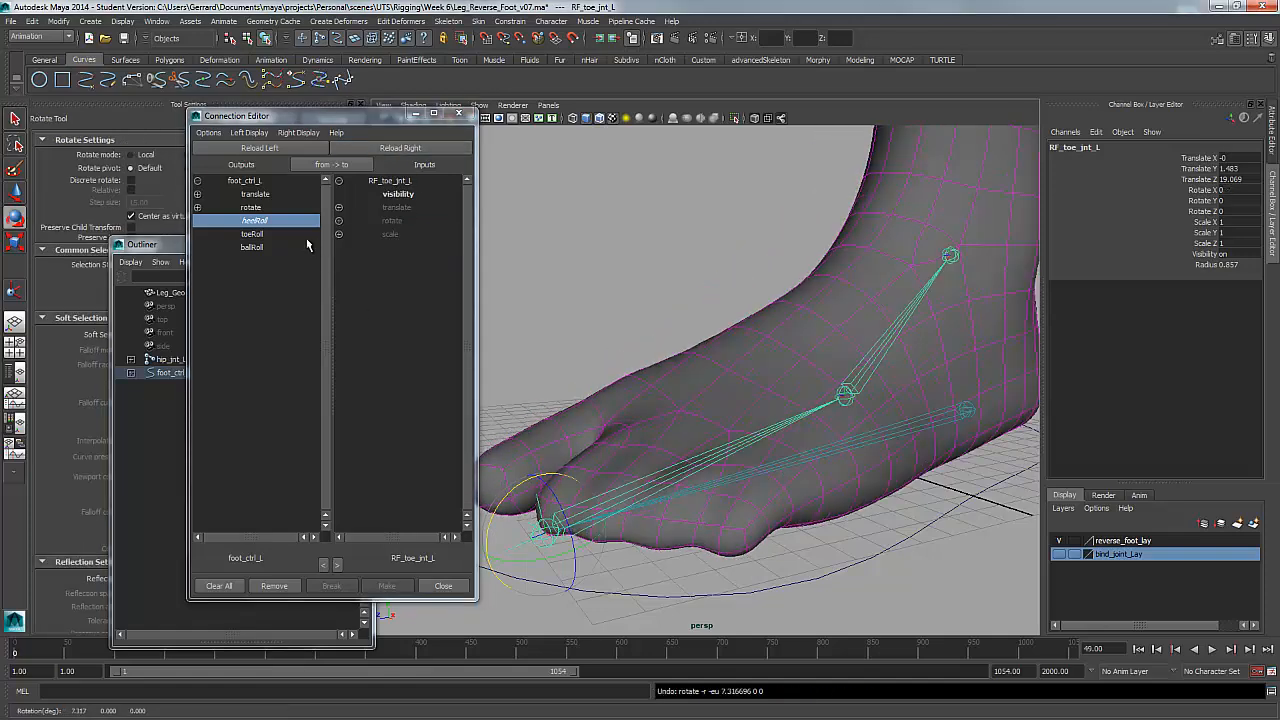
pyautogui.click(262, 234)
pyautogui.click(339, 220)
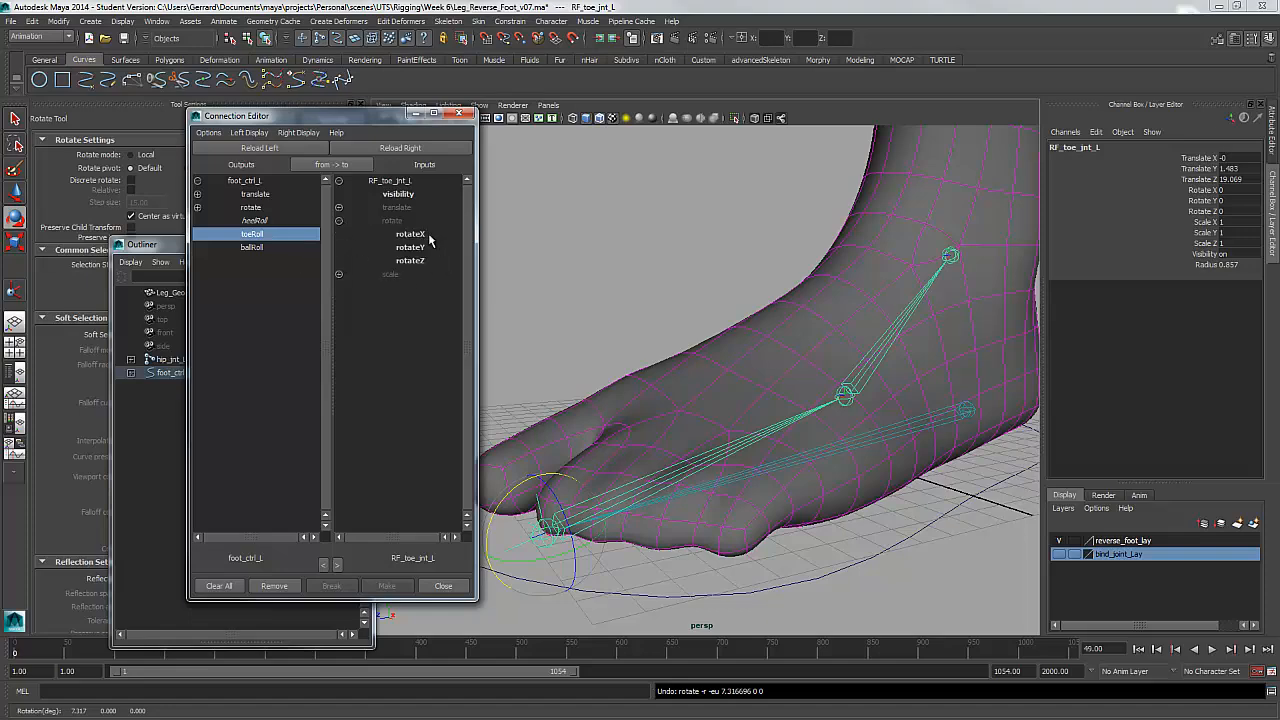
pyautogui.click(428, 236)
# Choose ballRoll as the output attribute and load RF_ball_jnt_L as the input node, expanding its rotate channels
pyautogui.keyDown('alt'); pyautogui.moveTo(650, 340); pyautogui.dragTo(500, 390); pyautogui.keyUp('alt')
pyautogui.click(255, 247)
pyautogui.keyDown('alt'); pyautogui.moveTo(729, 427); pyautogui.dragTo(758, 414); pyautogui.keyUp('alt')
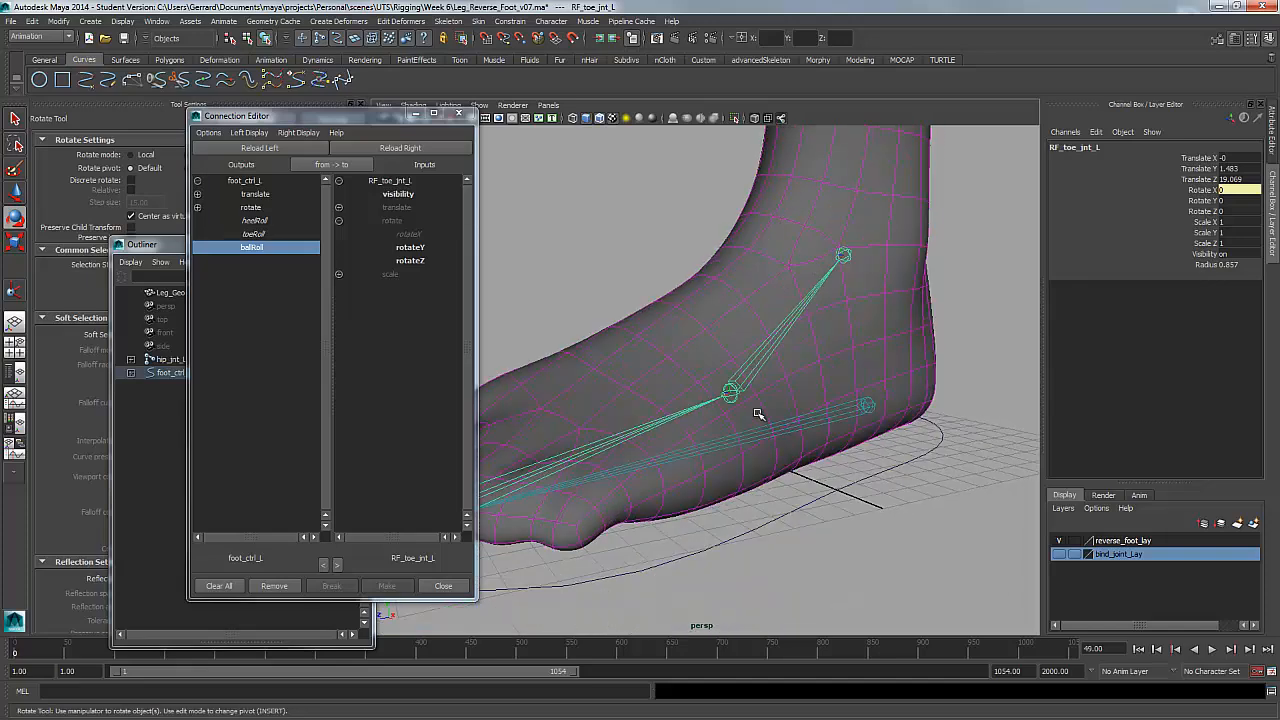
pyautogui.click(733, 395)
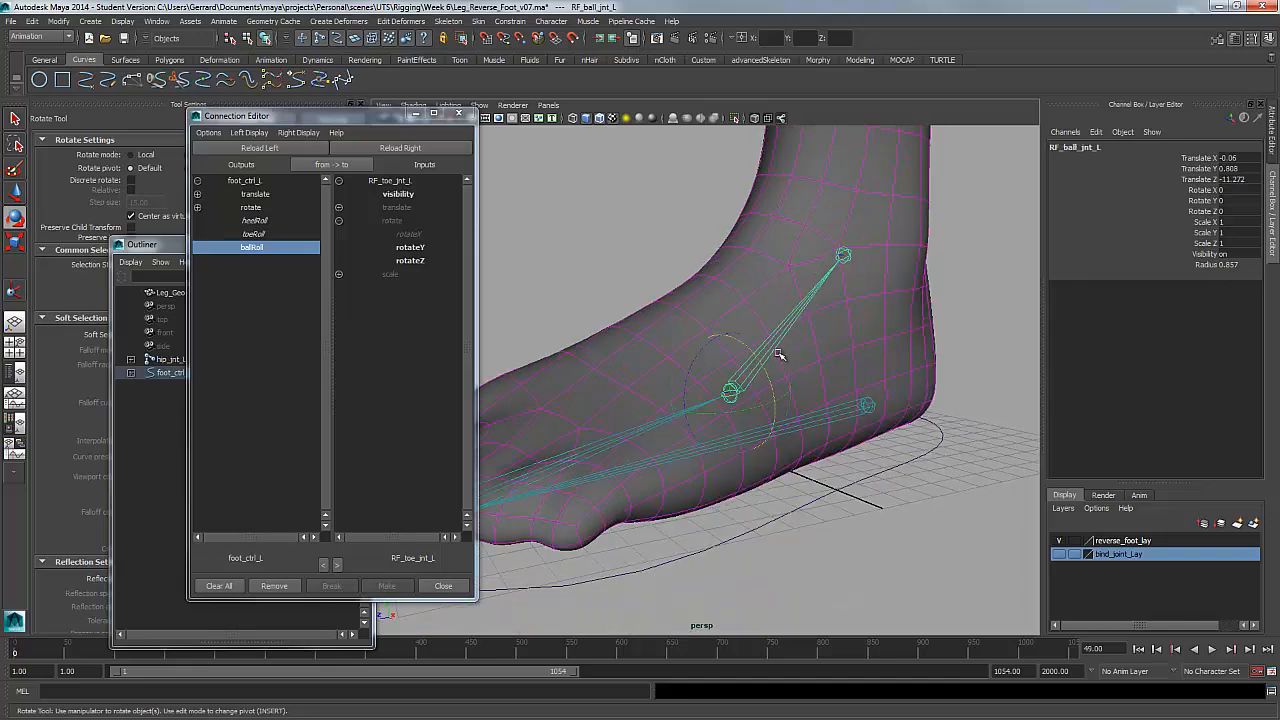
pyautogui.click(392, 148)
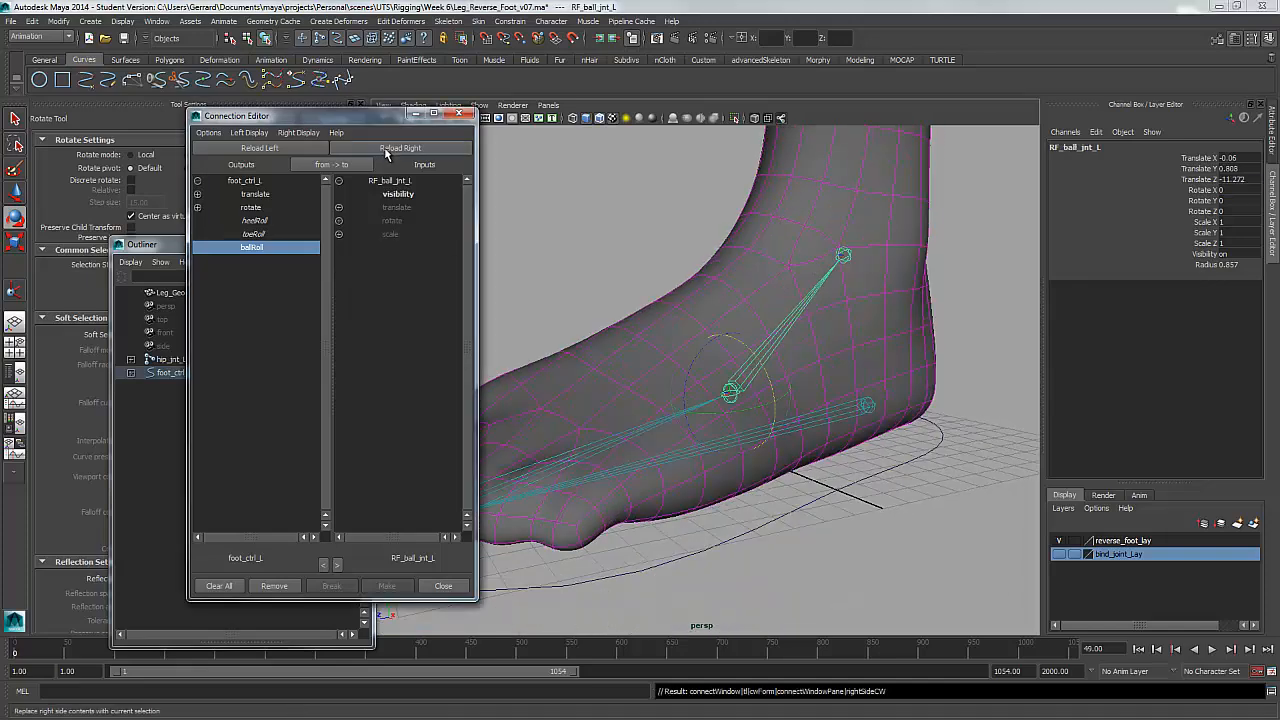
pyautogui.click(340, 221)
# Test rotating RF_ball_jnt_L about its Z axis, undo the rotation, and connect ballRoll to the joint's rotateZ
pyautogui.moveTo(688, 373); pyautogui.dragTo(692, 366)
pyautogui.hotkey('ctrl', 'z')
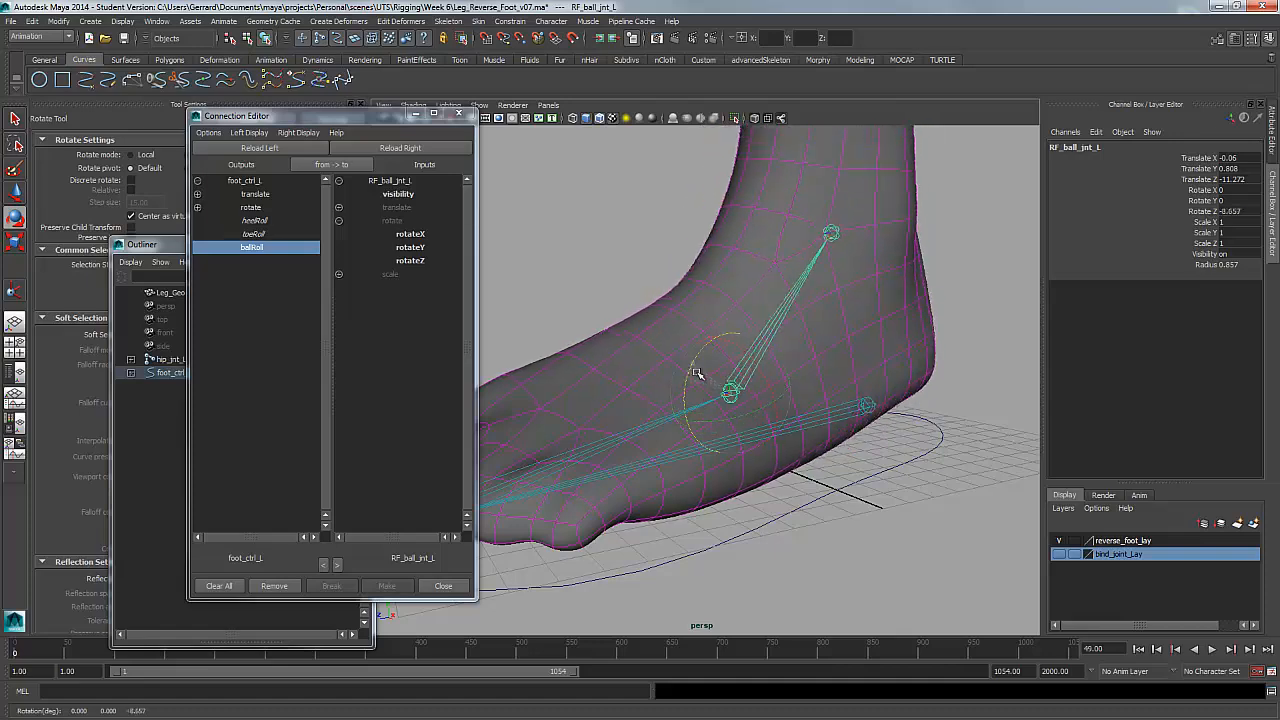
pyautogui.hotkey('ctrl', 'z')
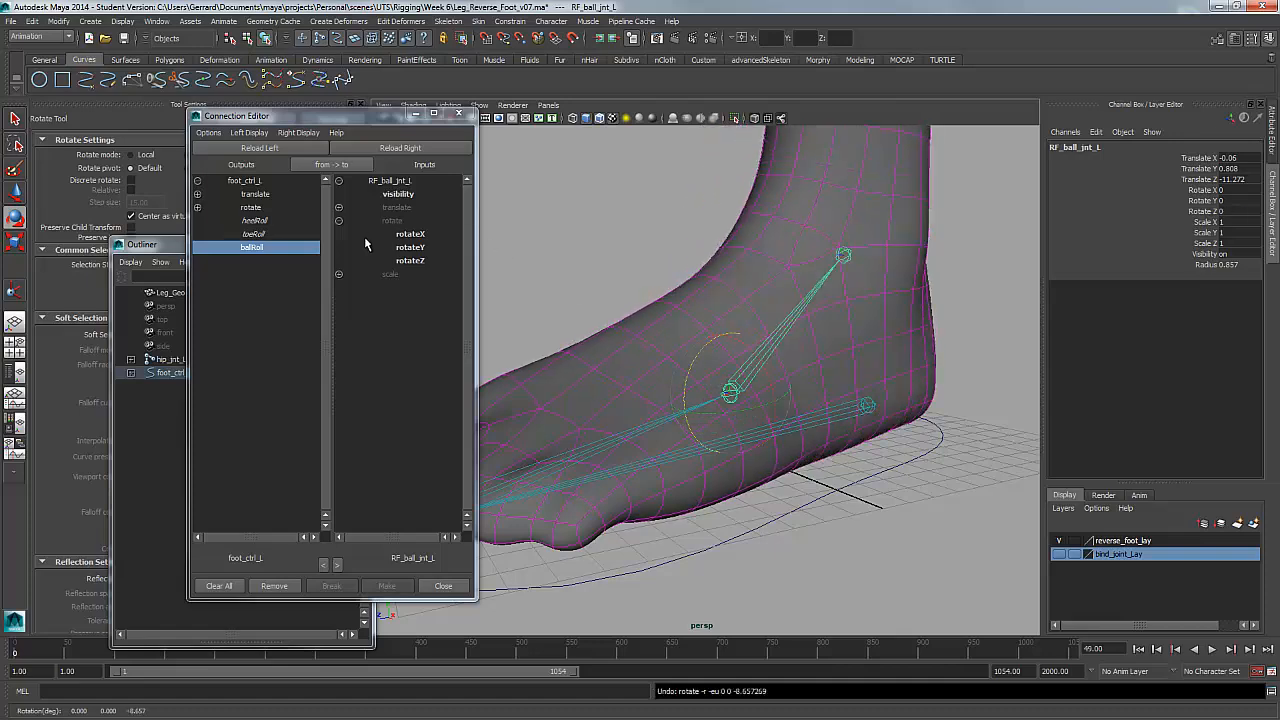
pyautogui.click(422, 262)
# Select foot_ctrl_L and test lifting it and rotating it about its Y axis, undoing both changes
pyautogui.keyDown('alt'); pyautogui.moveTo(806, 376); pyautogui.dragTo(703, 391, button='right'); pyautogui.keyUp('alt')
pyautogui.keyDown('alt'); pyautogui.moveTo(703, 391); pyautogui.dragTo(847, 463); pyautogui.keyUp('alt')
pyautogui.click(997, 513)
pyautogui.keyDown('alt'); pyautogui.moveTo(877, 440); pyautogui.dragTo(795, 440, button='right'); pyautogui.keyUp('alt')
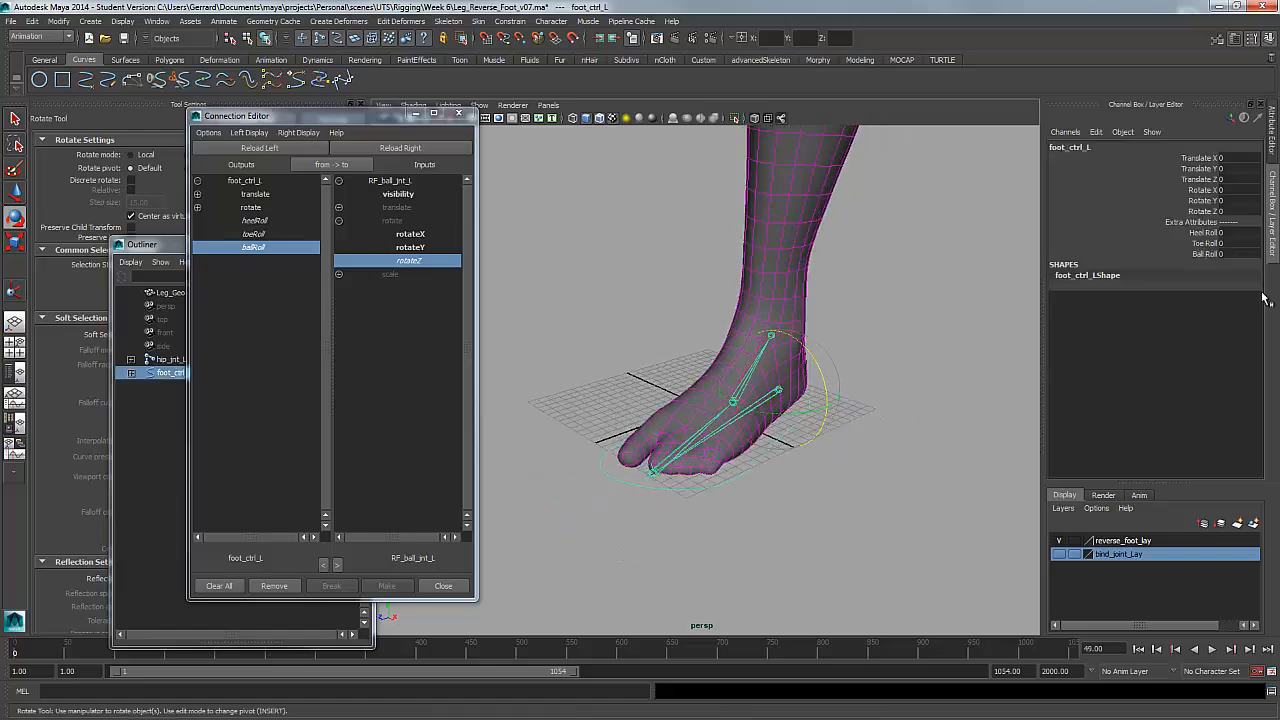
pyautogui.click(1203, 232)
pyautogui.press('w')
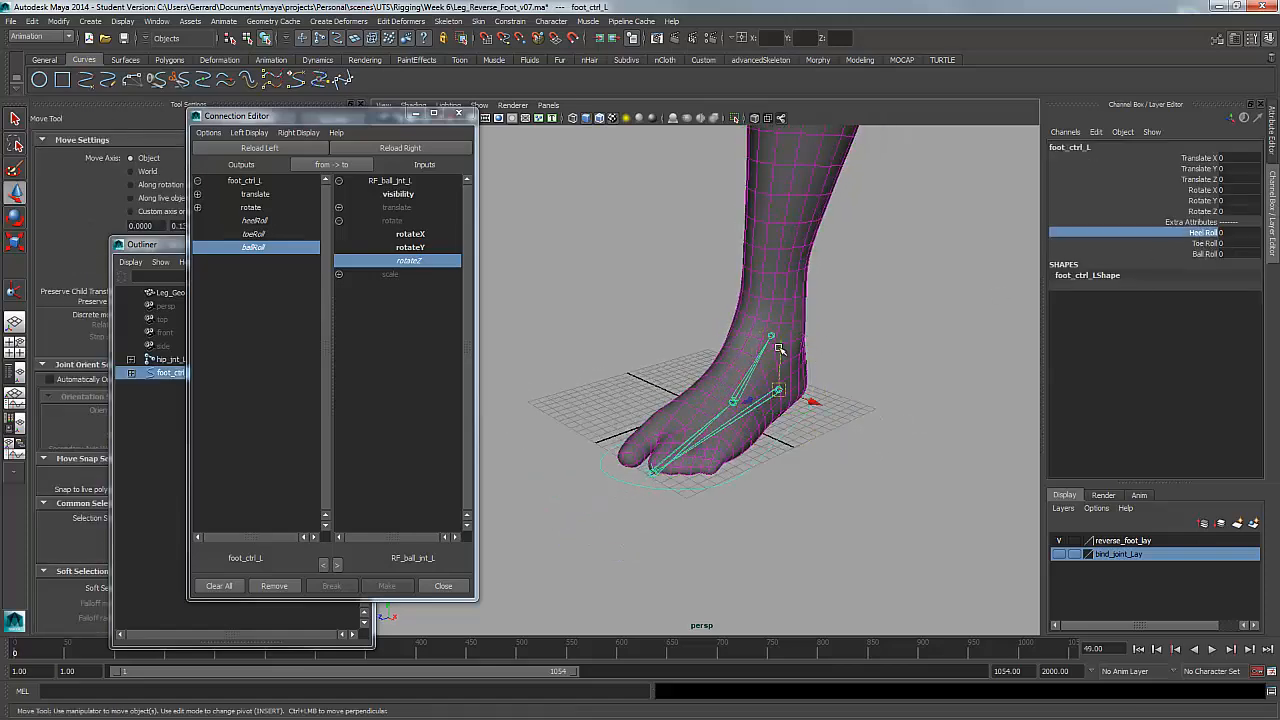
pyautogui.moveTo(779, 348); pyautogui.dragTo(779, 312)
pyautogui.hotkey('ctrl', 'z')
pyautogui.press('e')
pyautogui.moveTo(802, 414)
pyautogui.mouseDown()
pyautogui.moveTo(812, 409)
pyautogui.moveTo(797, 414)
pyautogui.mouseUp()
pyautogui.hotkey('ctrl', 'z')
# Test foot_ctrl_L's Heel Roll, Toe Roll and Ball Roll attributes one by one, undoing each change
pyautogui.click(1207, 232)
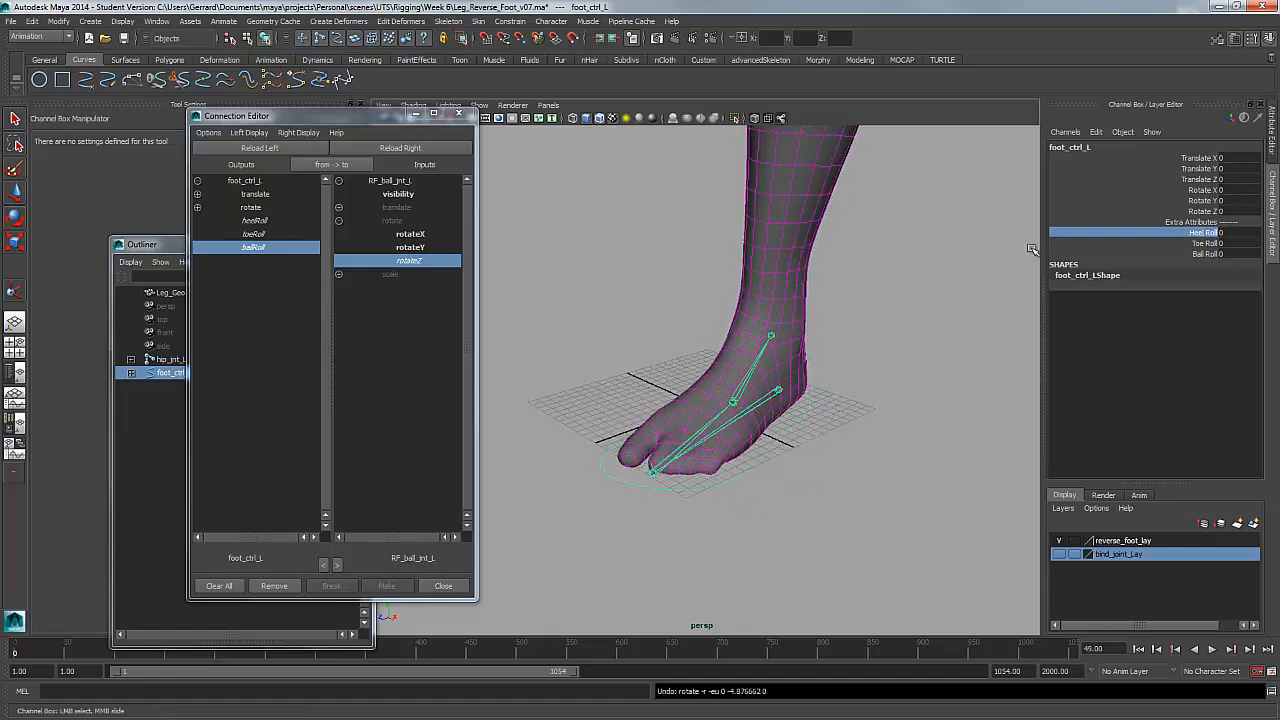
pyautogui.moveTo(827, 280); pyautogui.dragTo(900, 356, button='middle')
pyautogui.hotkey('ctrl', 'z')
pyautogui.click(1204, 244)
pyautogui.moveTo(772, 320); pyautogui.dragTo(580, 351, button='middle')
pyautogui.hotkey('ctrl', 'z')
pyautogui.click(1156, 254)
pyautogui.hotkey('ctrl', 'z')
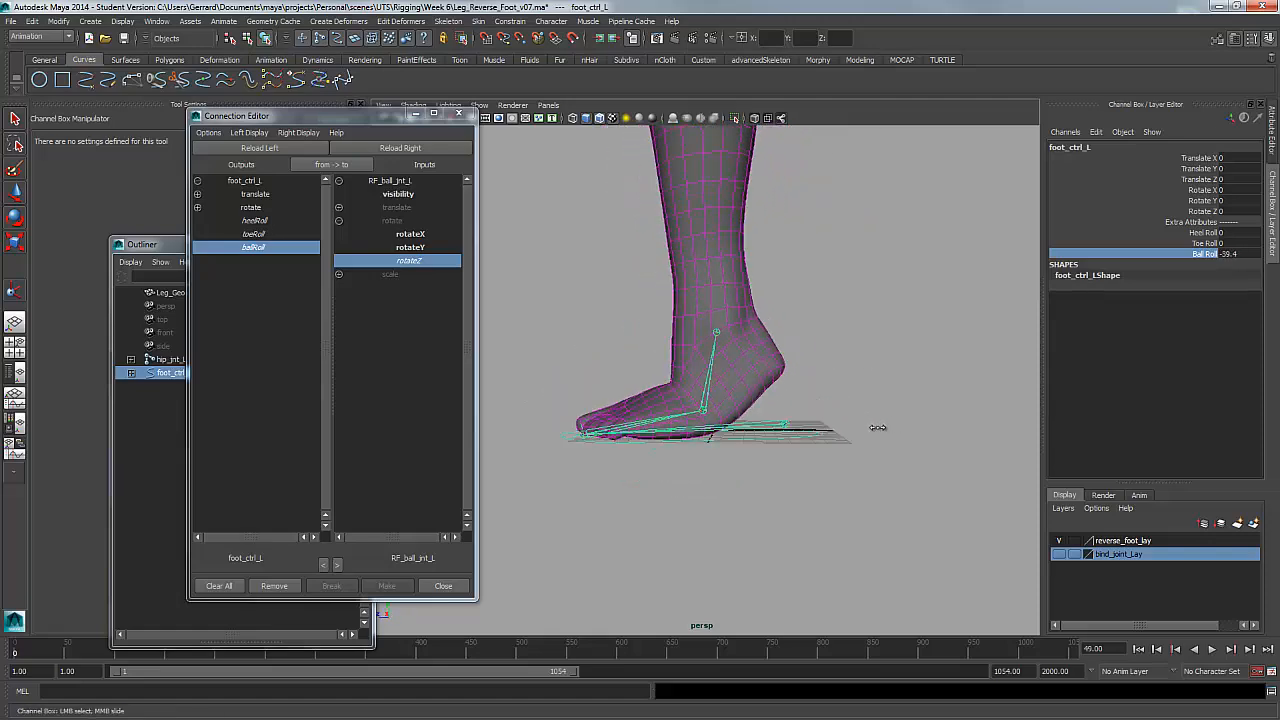
# Check the whole leg from several angles and deselect foot_ctrl_L
pyautogui.keyDown('alt'); pyautogui.moveTo(903, 423); pyautogui.dragTo(793, 450); pyautogui.keyUp('alt')
pyautogui.keyDown('alt'); pyautogui.moveTo(684, 487); pyautogui.dragTo(697, 391); pyautogui.keyUp('alt')
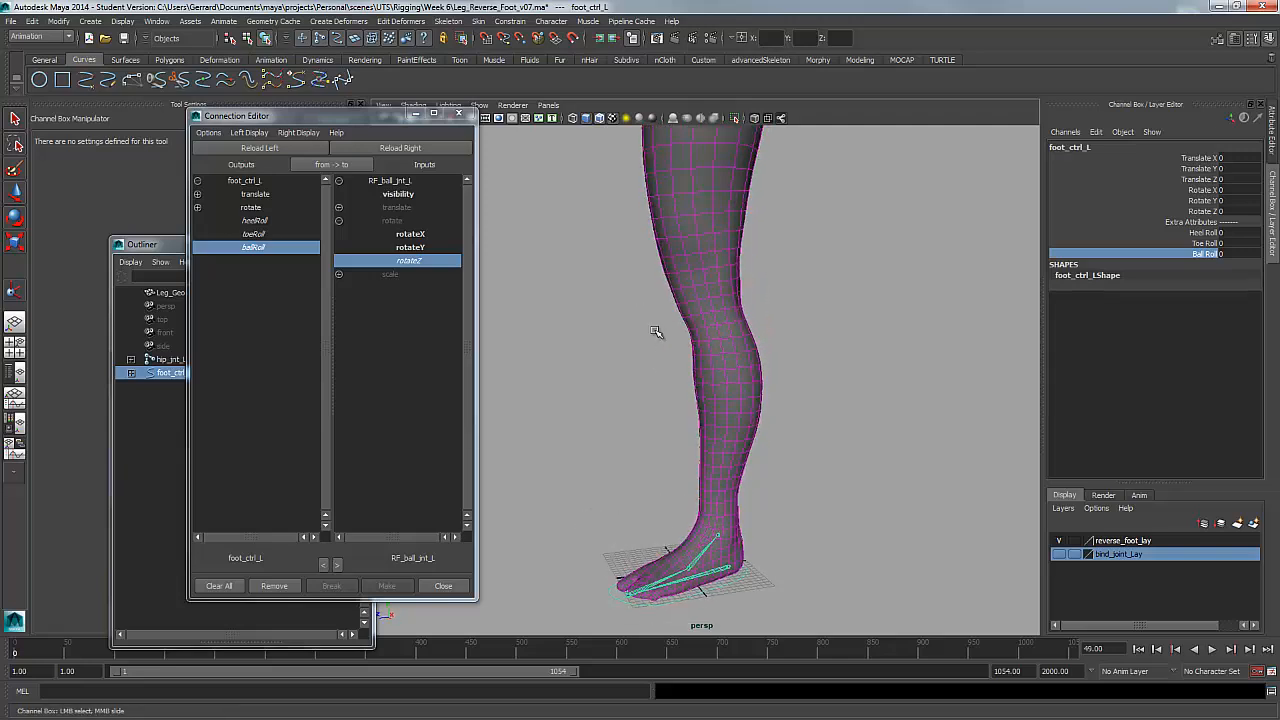
pyautogui.keyDown('alt'); pyautogui.moveTo(655, 575); pyautogui.dragTo(829, 551); pyautogui.keyUp('alt')
pyautogui.press('e')
pyautogui.click(811, 531)
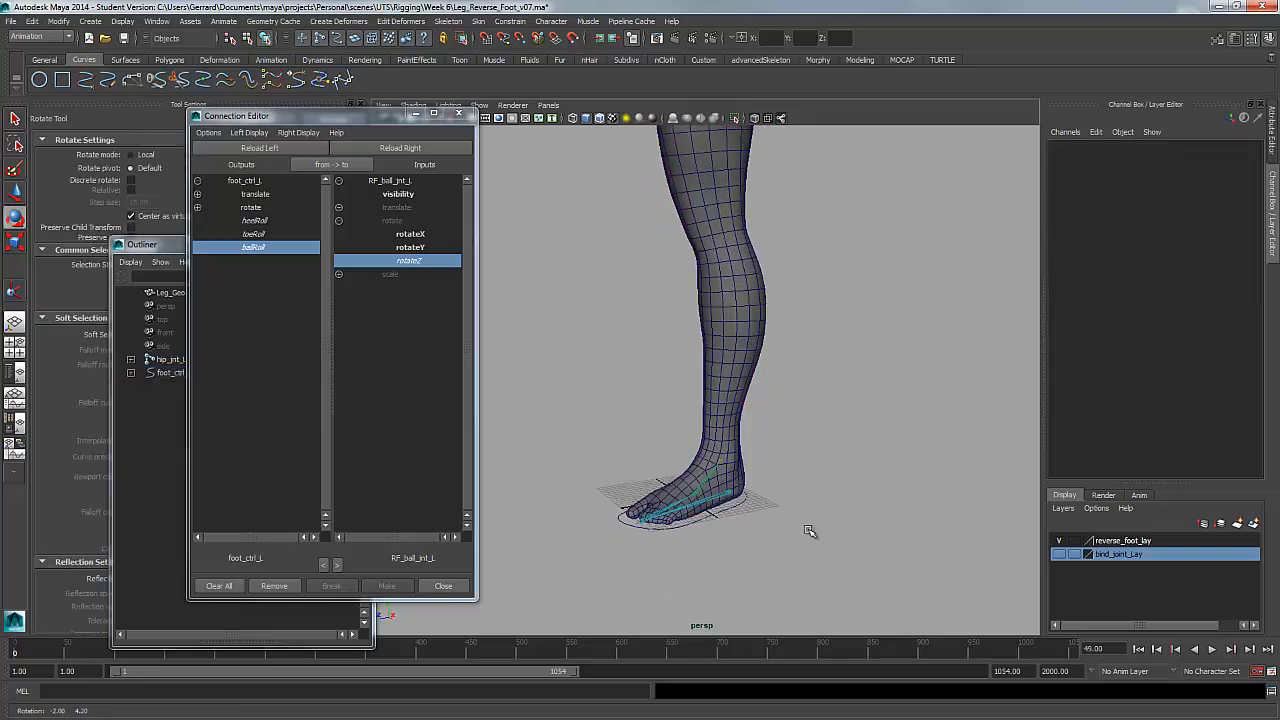